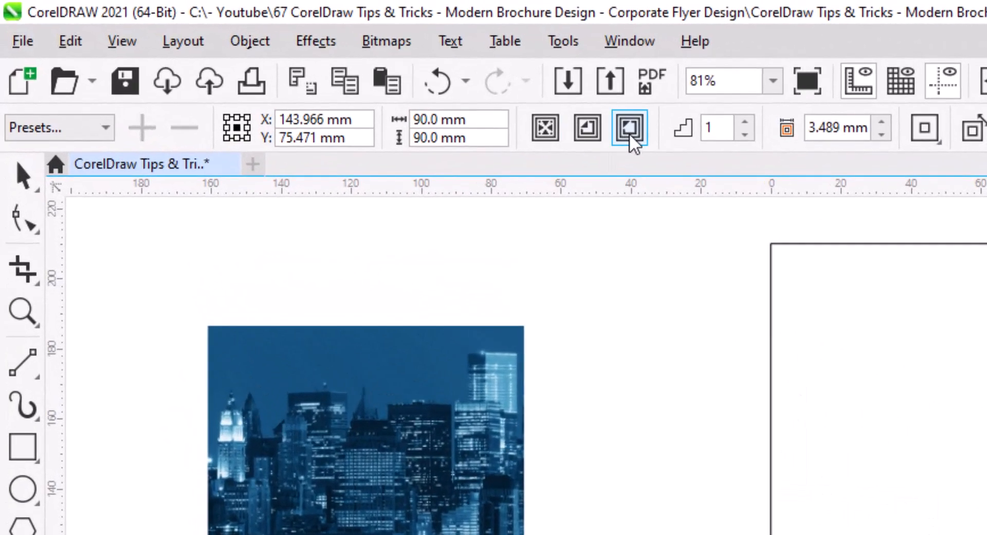
- Apply an outside contour to the 90 mm circle with a 4 mm offset and 2 steps
{"action": "left_click", "coordinate": [629, 133]}
{"action": "left_click", "coordinate": [820, 127]}
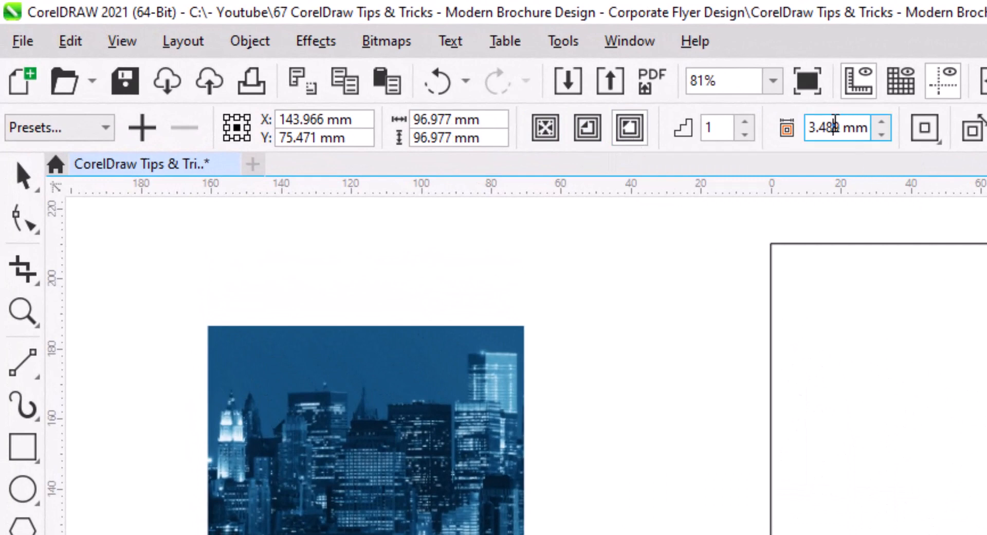
{"action": "double_click", "coordinate": [820, 127]}
{"action": "type", "text": "4"}
{"action": "key", "text": "Return"}
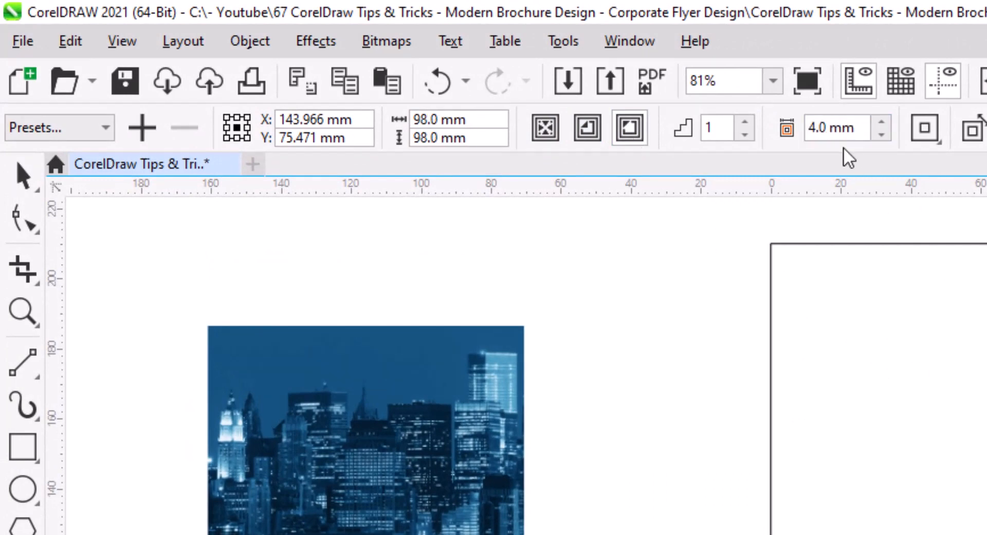
{"action": "left_click", "coordinate": [745, 123]}
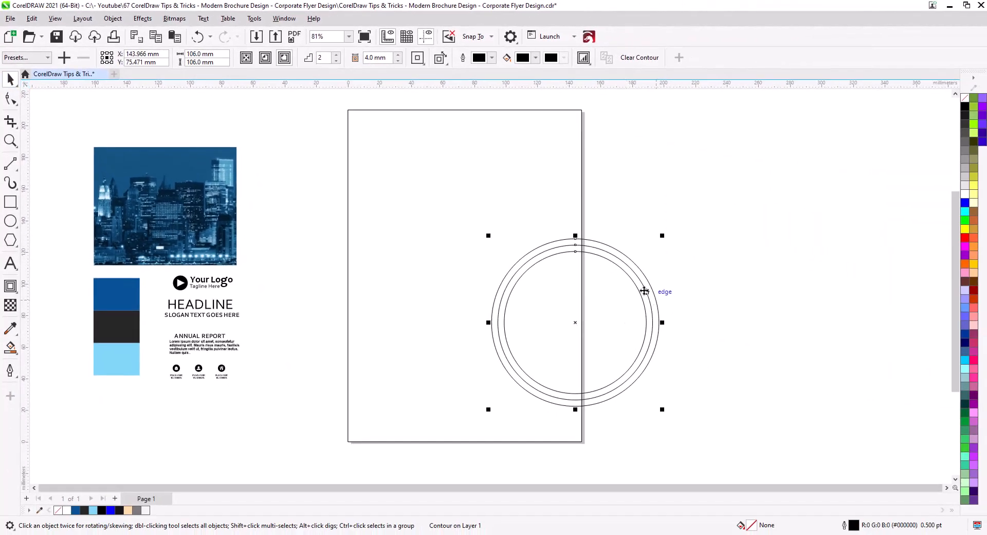
- Break the two-step contour apart and ungroup its circles into separate objects
{"action": "right_click", "coordinate": [642, 285]}
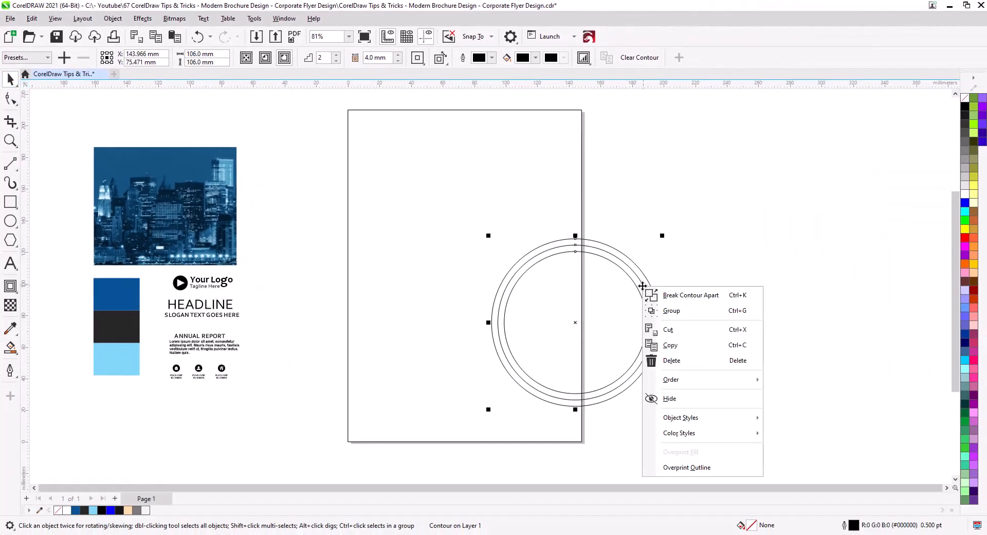
{"action": "left_click", "coordinate": [696, 296]}
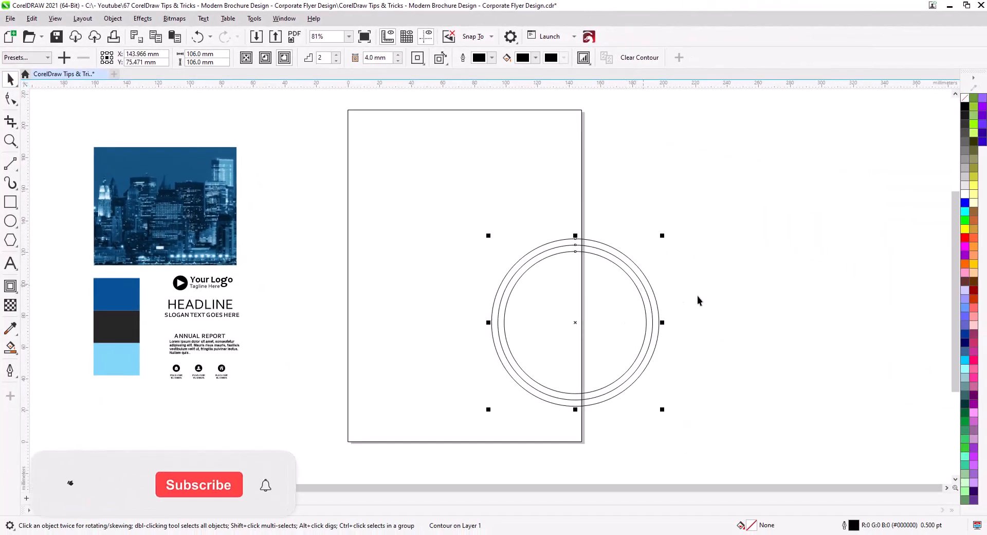
{"action": "left_click", "coordinate": [647, 281]}
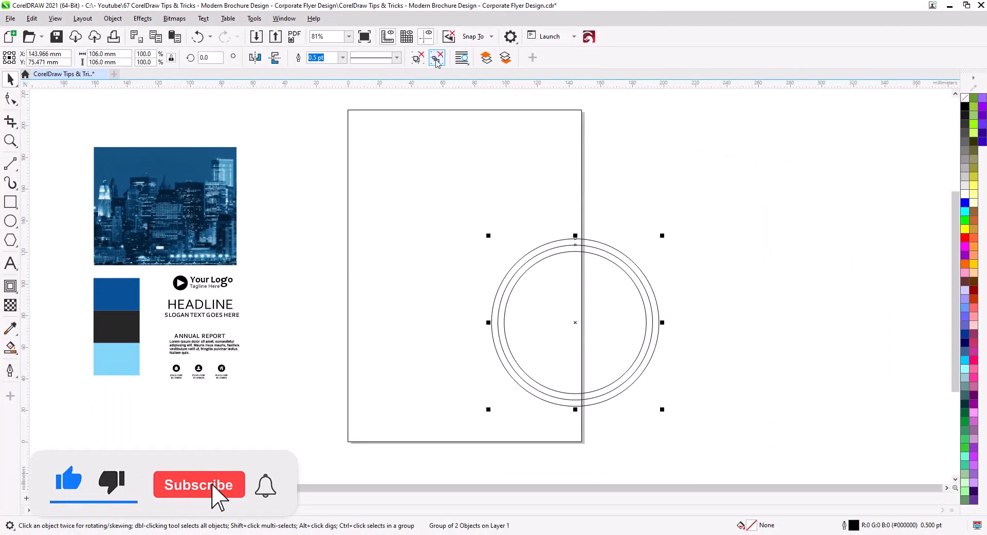
{"action": "left_click", "coordinate": [697, 255]}
- Add a one-step outside contour about 45 mm beyond the outermost circle and break it apart
{"action": "left_click", "coordinate": [628, 259]}
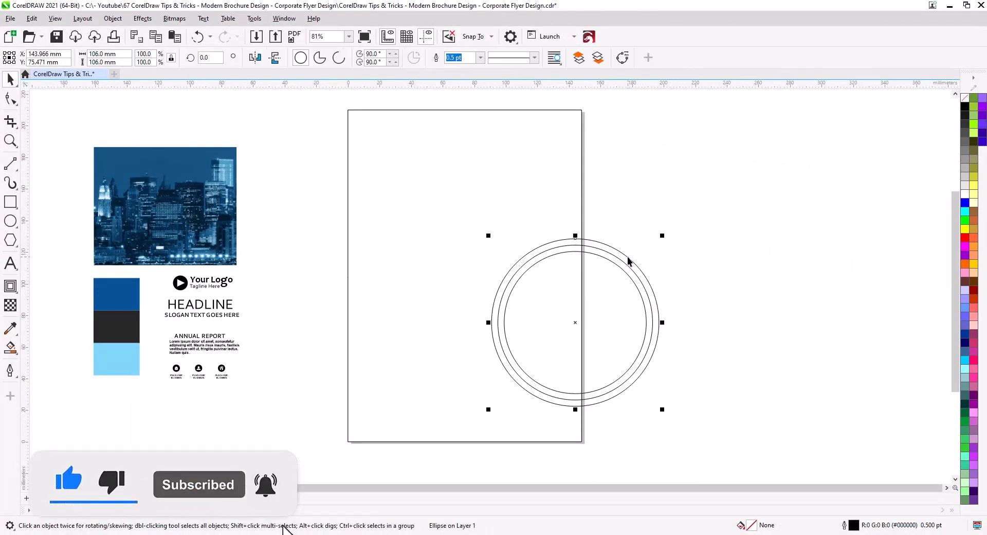
{"action": "left_click", "coordinate": [10, 286]}
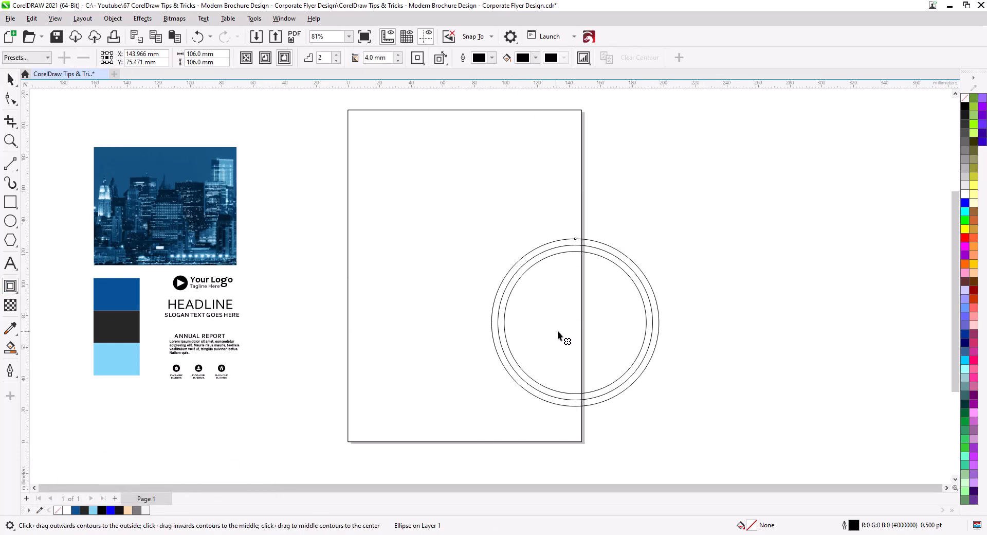
{"action": "left_click_drag", "start_coordinate": [654, 292], "coordinate": [720, 281]}
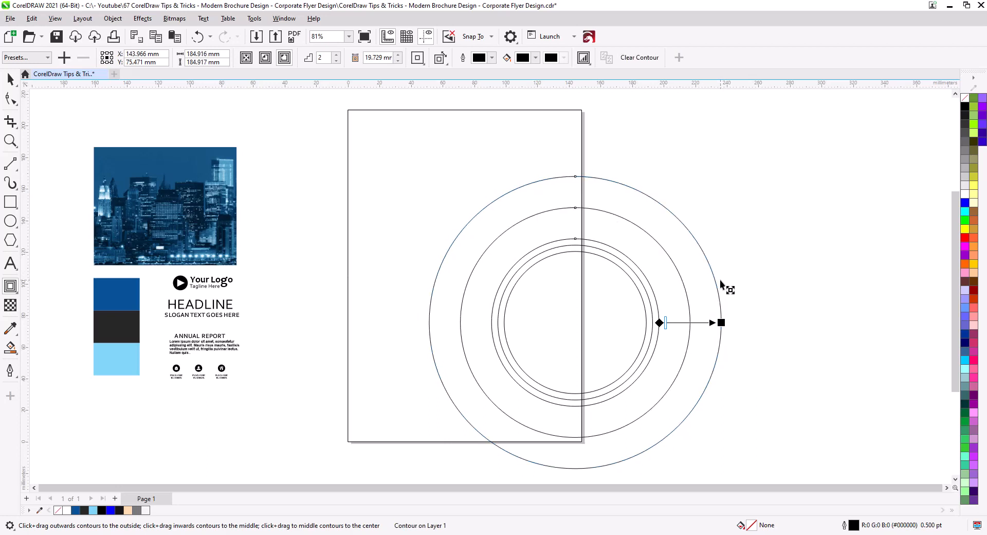
{"action": "left_click", "coordinate": [336, 60]}
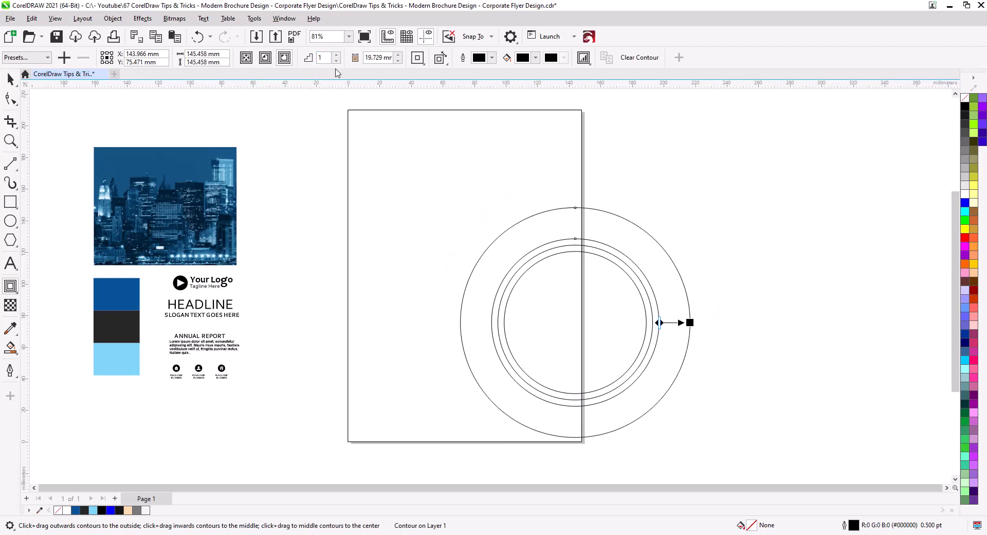
{"action": "left_click_drag", "start_coordinate": [696, 327], "coordinate": [731, 325]}
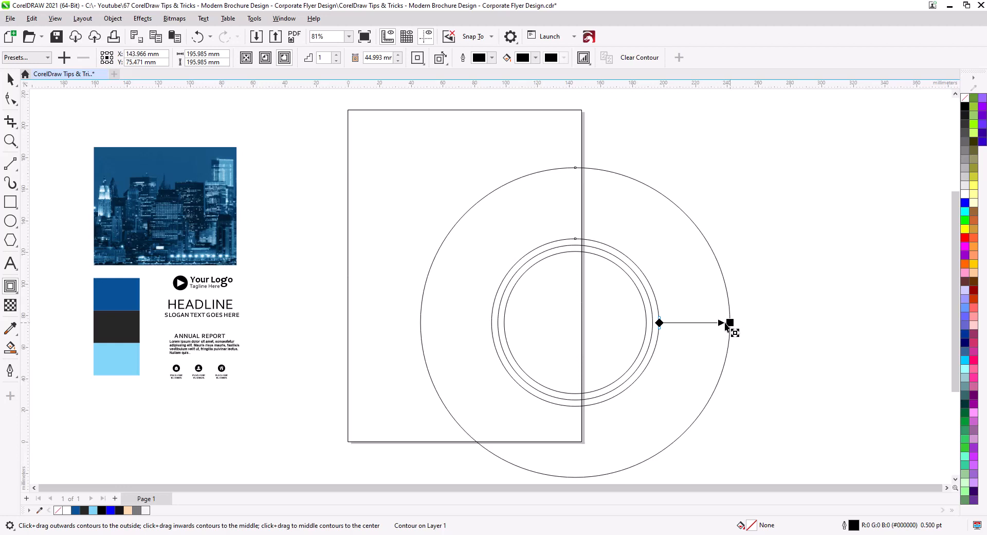
{"action": "left_click_drag", "start_coordinate": [726, 325], "coordinate": [727, 329]}
{"action": "right_click", "coordinate": [729, 338]}
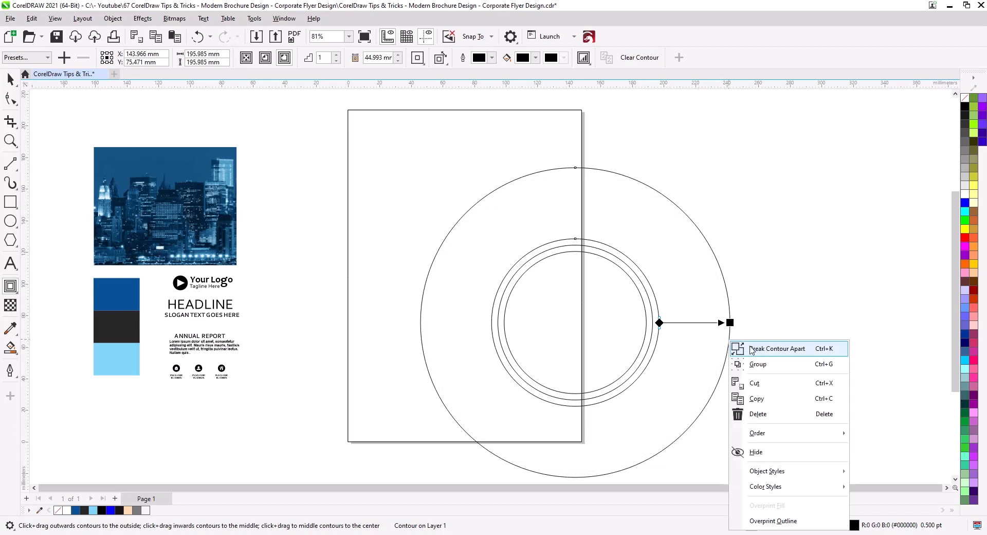
{"action": "left_click", "coordinate": [766, 349]}
{"action": "left_click", "coordinate": [10, 78]}
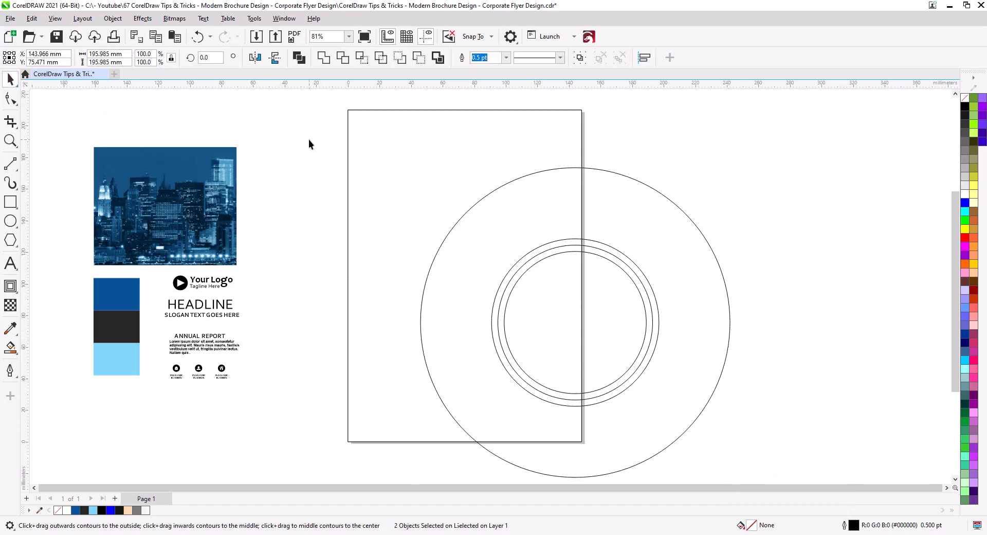
- Contour the large outer circle outward by about 11.7 mm in one step and break the contour apart
{"action": "left_click", "coordinate": [655, 225]}
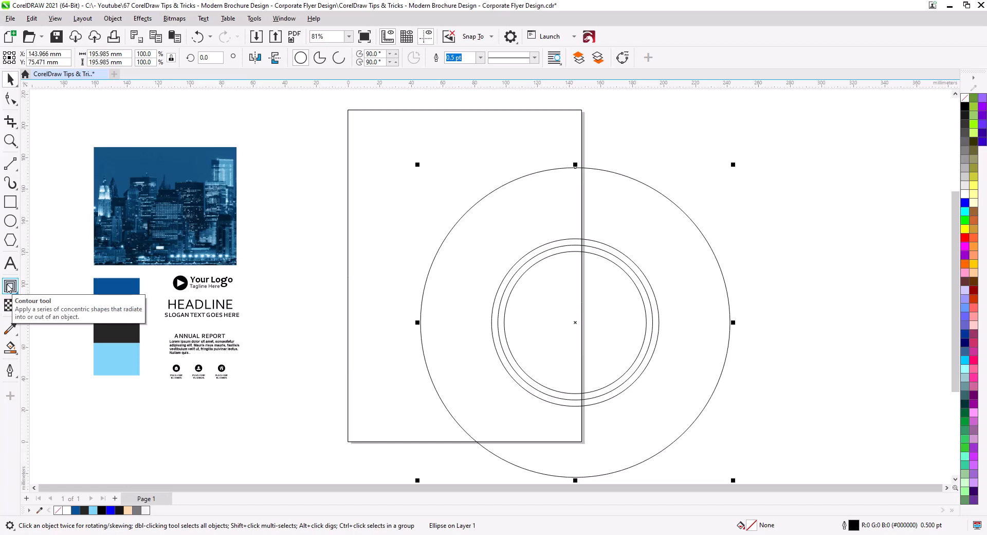
{"action": "left_click", "coordinate": [9, 286]}
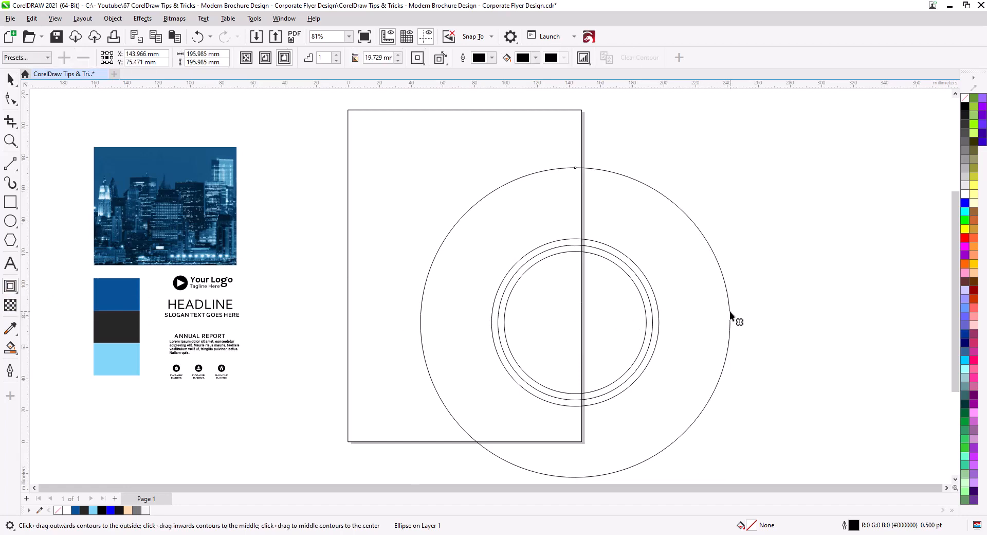
{"action": "left_click_drag", "start_coordinate": [731, 315], "coordinate": [749, 314]}
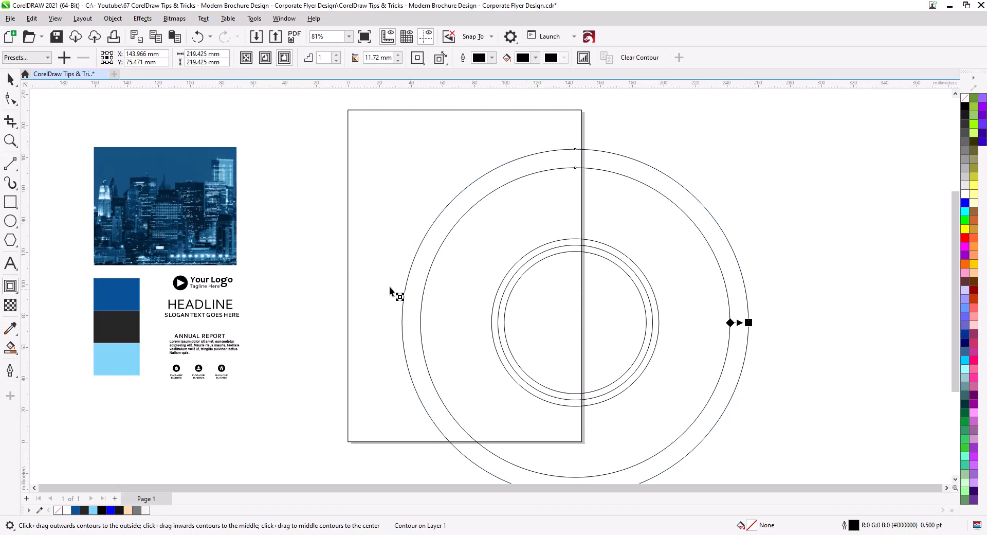
{"action": "right_click", "coordinate": [747, 351]}
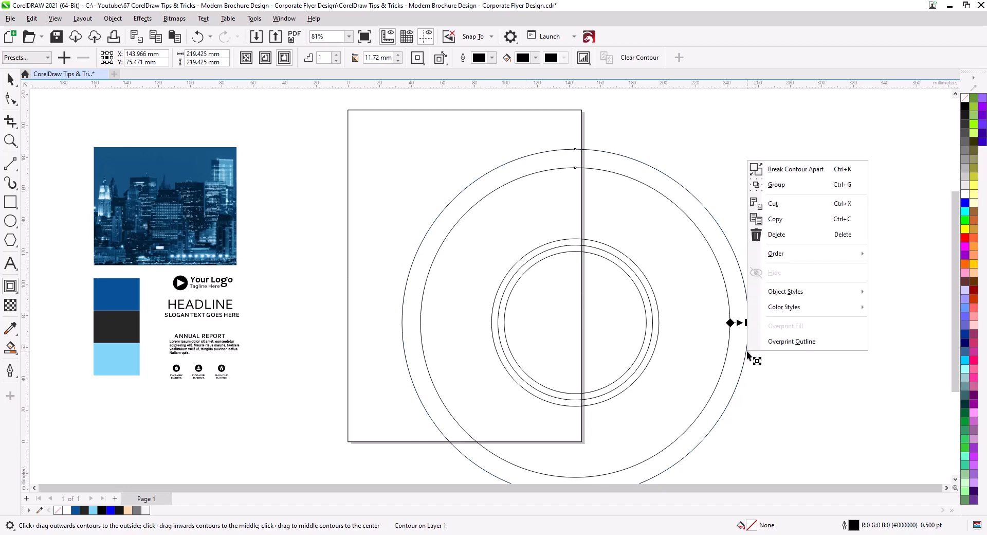
{"action": "left_click", "coordinate": [777, 168]}
{"action": "left_click", "coordinate": [10, 79]}
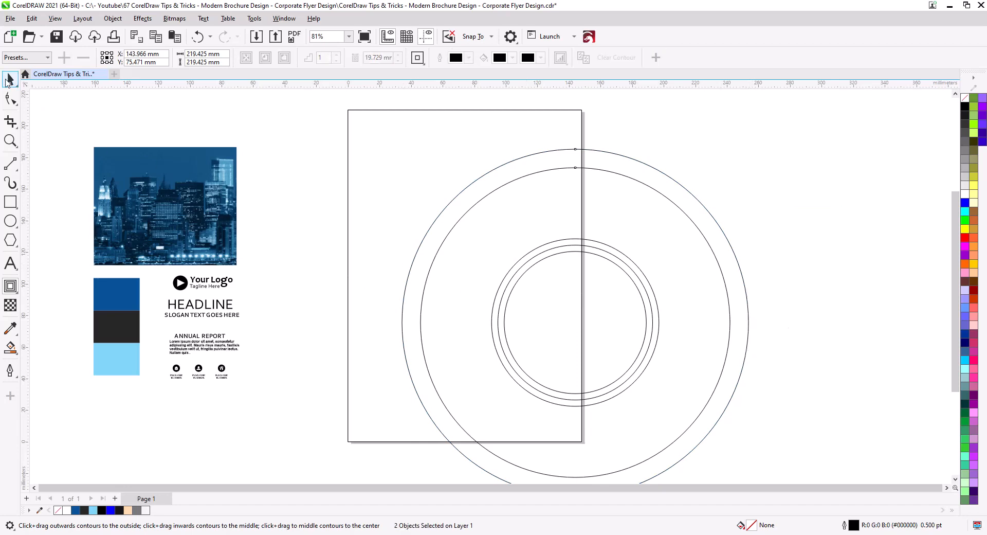
{"action": "left_click", "coordinate": [304, 135]}
- Add a one-step outside contour to the largest circle and set its offset to 5 mm
{"action": "left_click", "coordinate": [609, 153]}
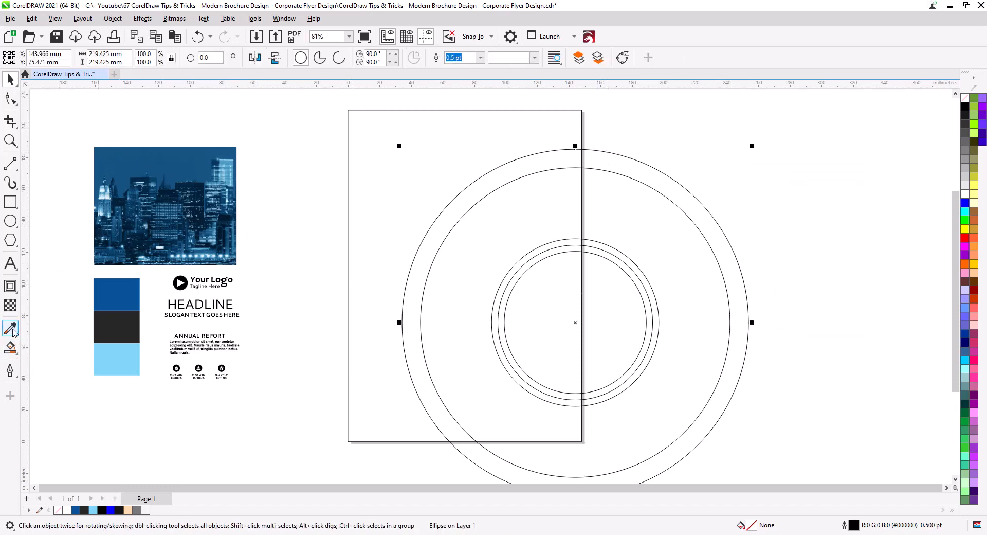
{"action": "left_click", "coordinate": [10, 285]}
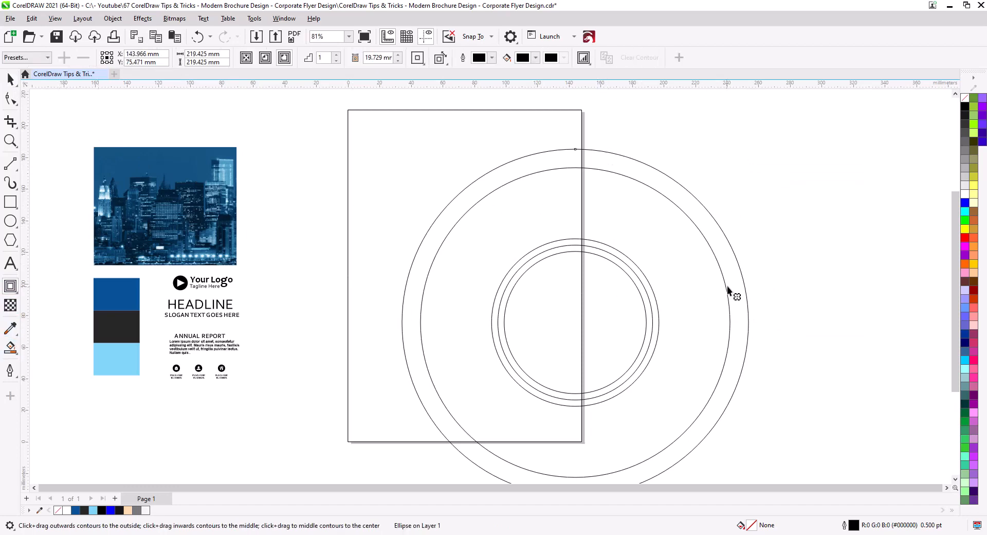
{"action": "left_click_drag", "start_coordinate": [749, 289], "coordinate": [761, 294]}
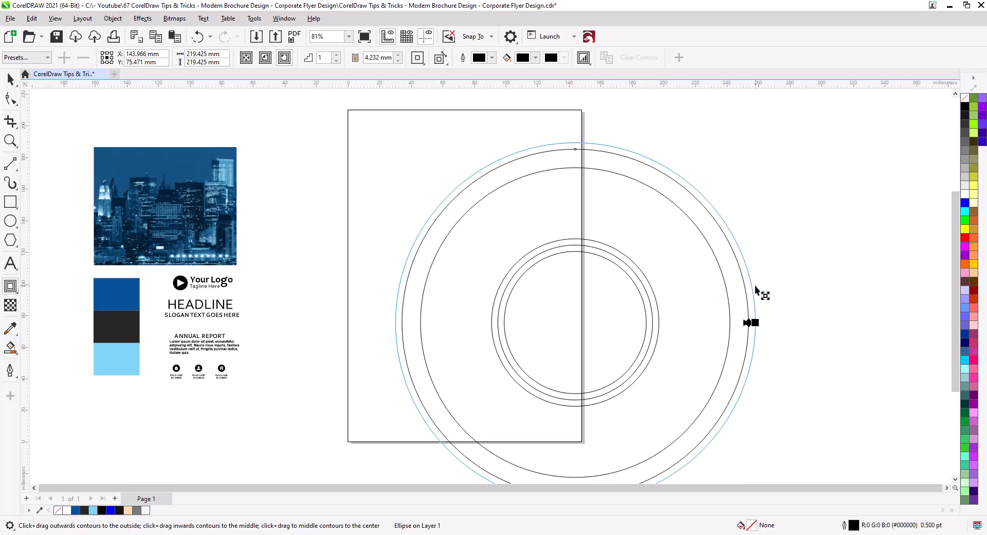
{"action": "double_click", "coordinate": [414, 63]}
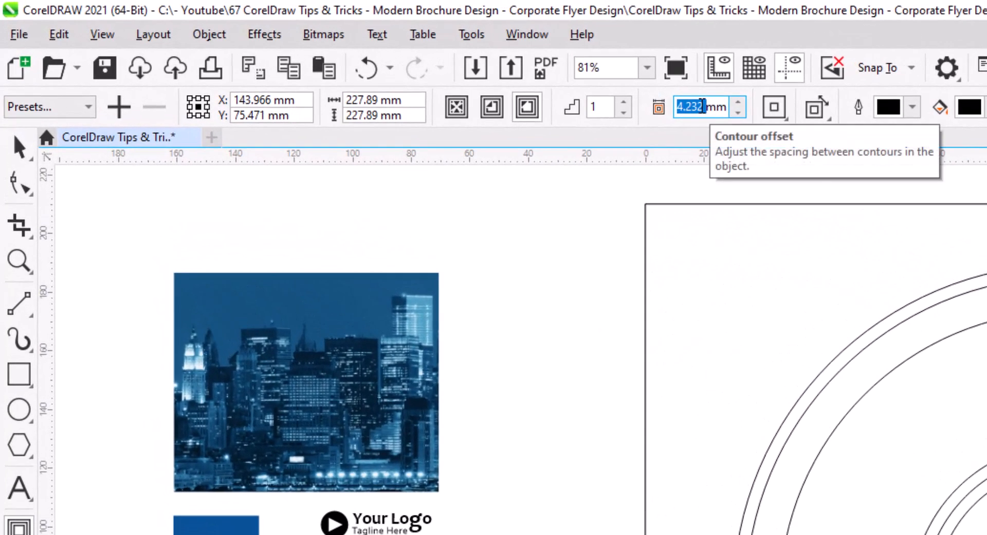
{"action": "type", "text": "4"}
{"action": "key", "text": "Return"}
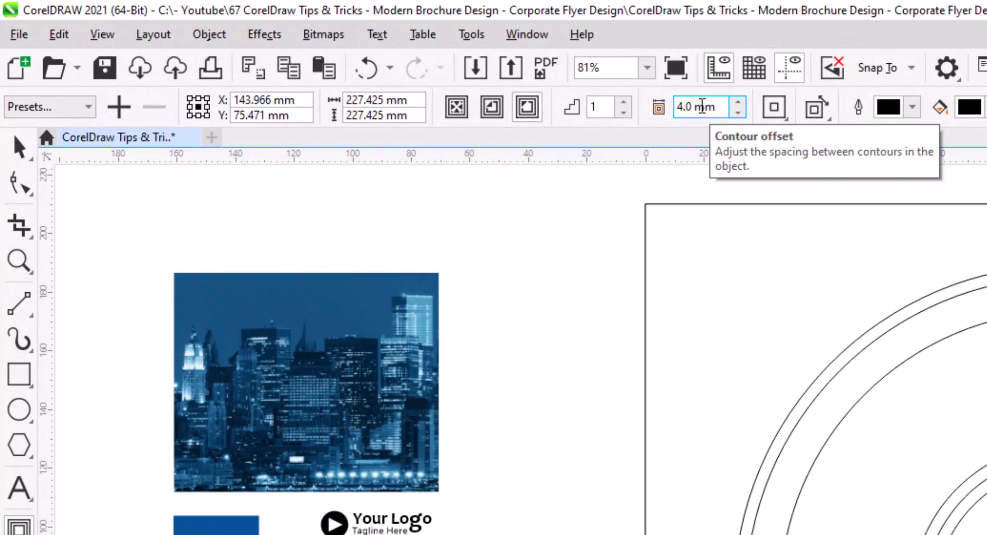
{"action": "double_click", "coordinate": [693, 105]}
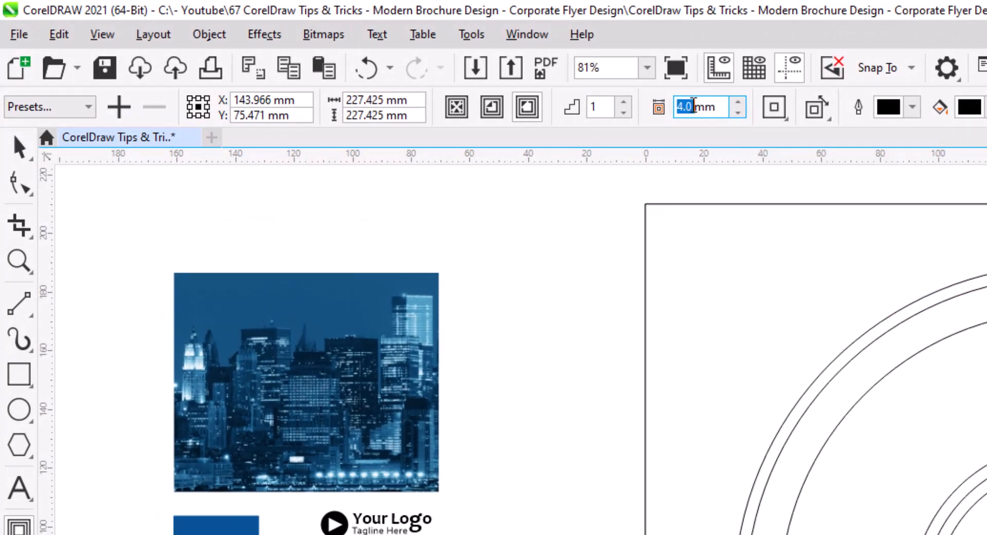
{"action": "type", "text": "5"}
{"action": "key", "text": "Return"}
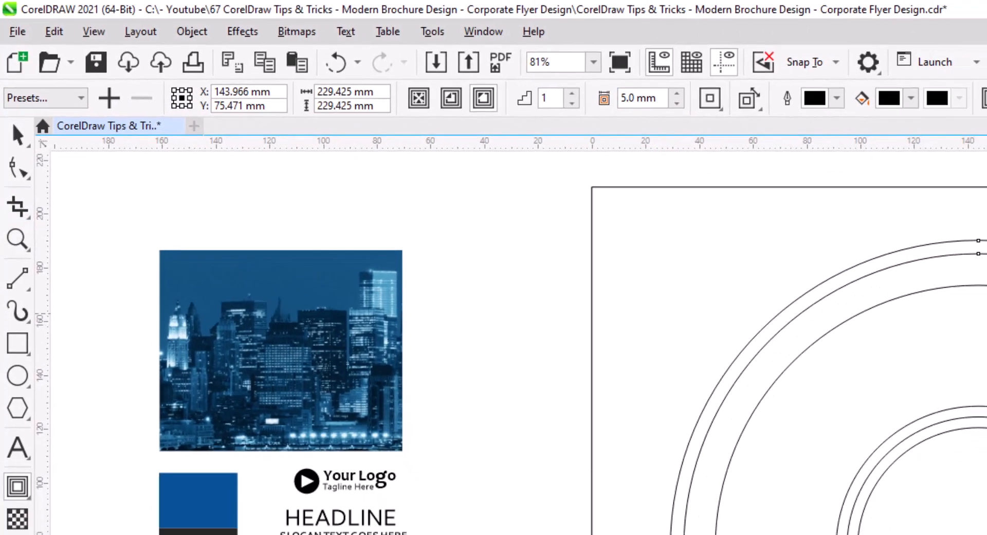
- Break the 5 mm contour apart so the new outermost circle is a separate object
{"action": "right_click", "coordinate": [681, 178]}
{"action": "left_click", "coordinate": [703, 187]}
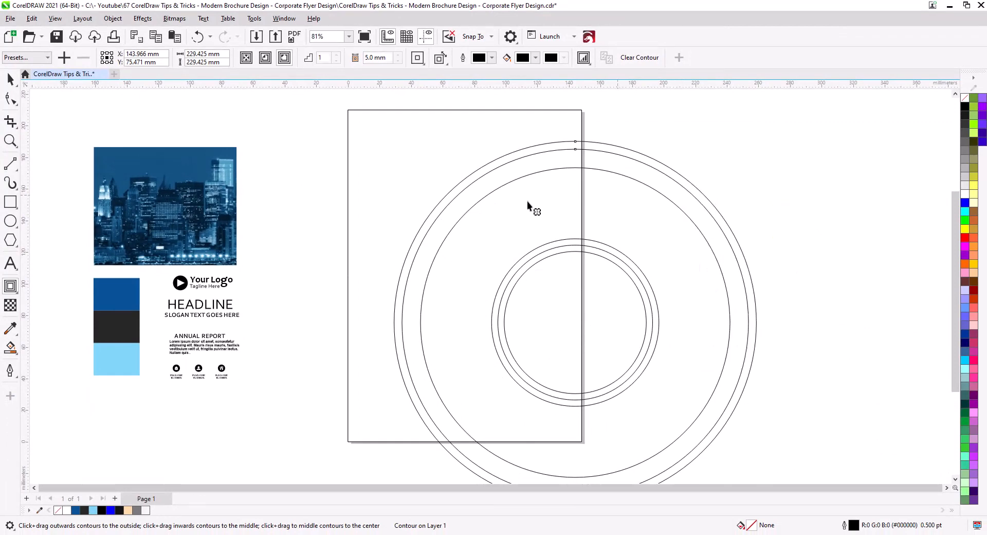
{"action": "left_click", "coordinate": [12, 79]}
{"action": "left_click", "coordinate": [272, 236]}
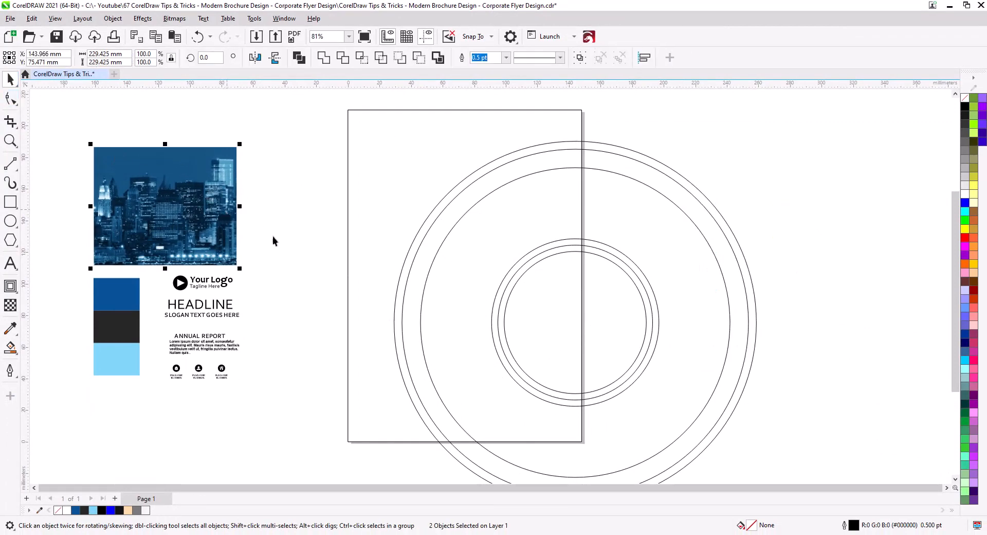
- Move the outermost circle about 2.7 mm to the right so it sits off-centre from the other rings
{"action": "left_click", "coordinate": [394, 315]}
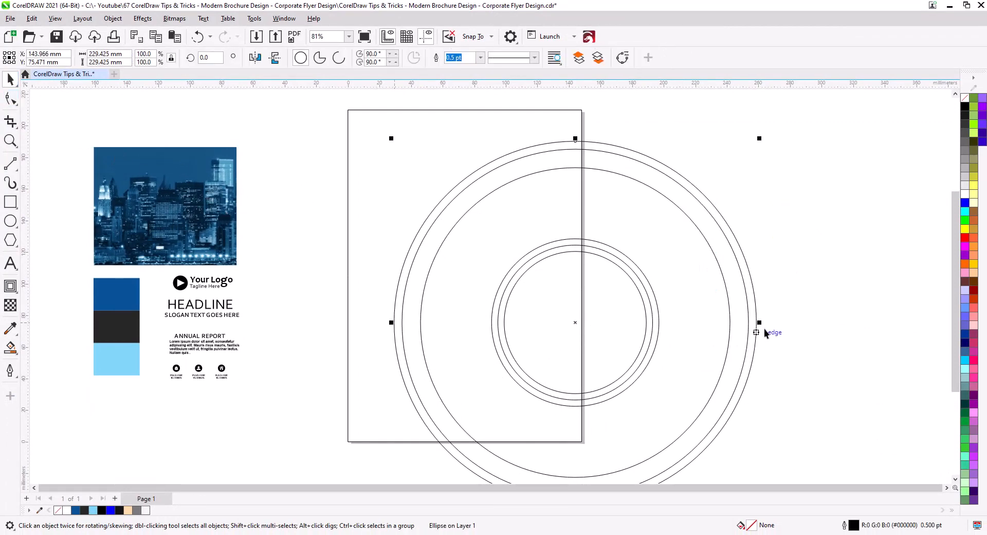
{"action": "left_click_drag", "start_coordinate": [758, 310], "coordinate": [762, 315]}
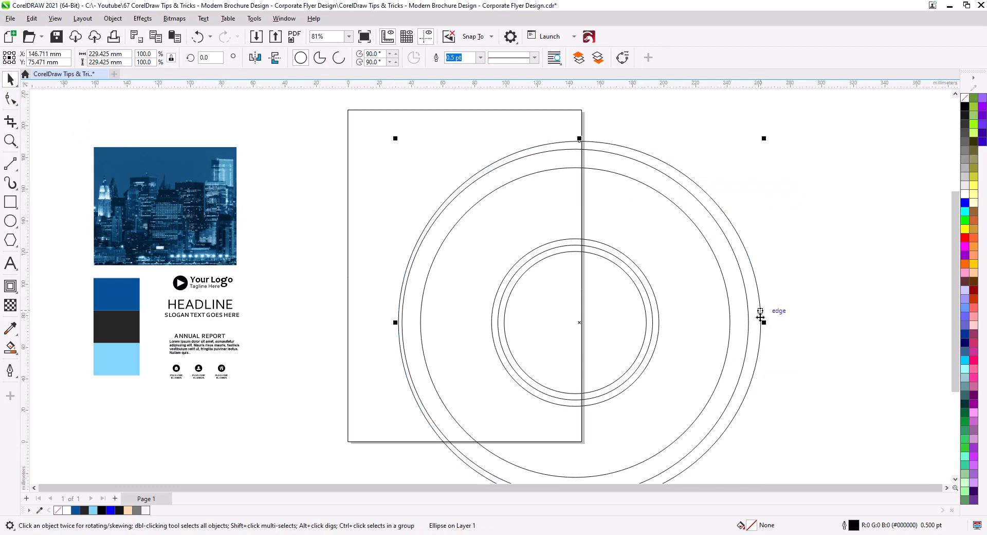
{"action": "left_click", "coordinate": [811, 376]}
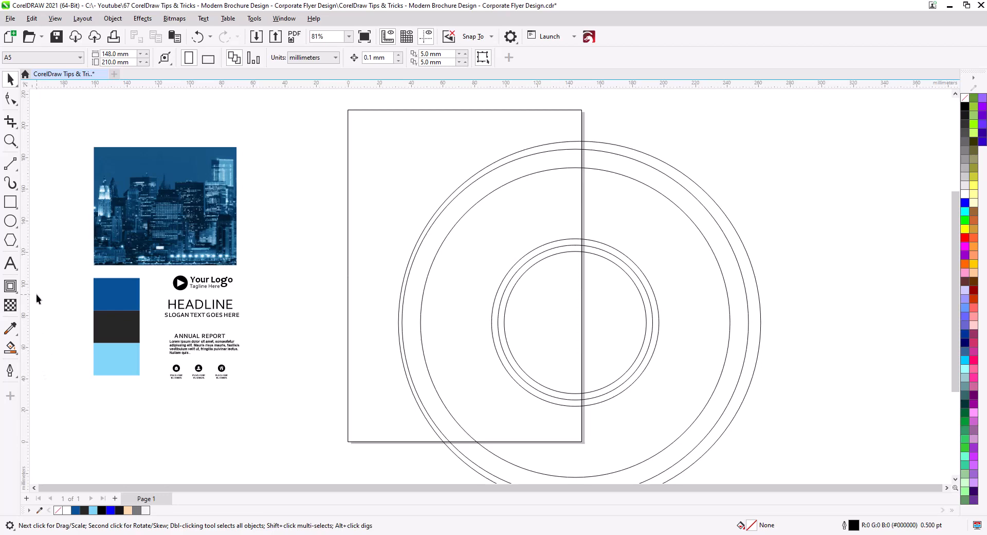
- Draw a rectangle about 123 by 88 mm from just outside the page's left edge across the lower rings
{"action": "left_click", "coordinate": [10, 202]}
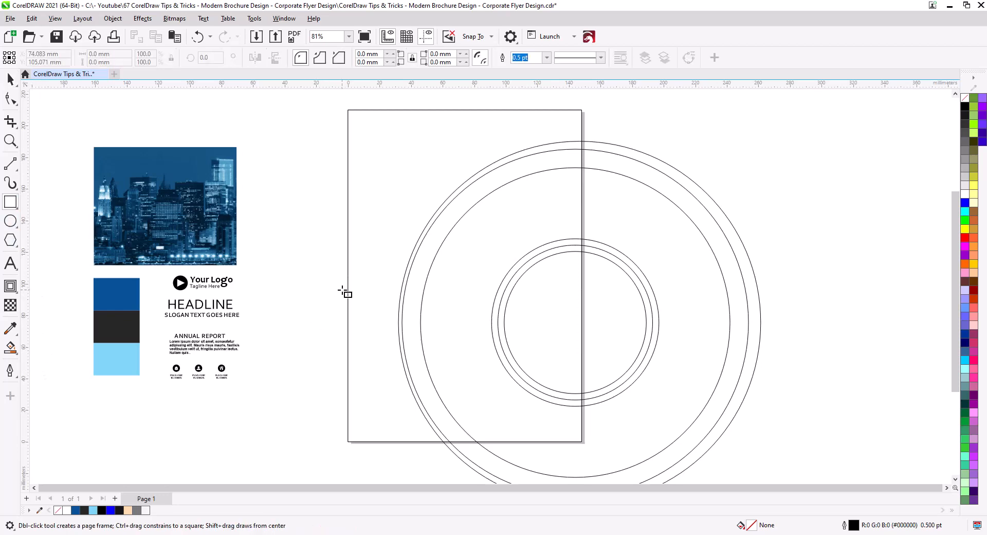
{"action": "left_click_drag", "start_coordinate": [341, 275], "coordinate": [537, 414]}
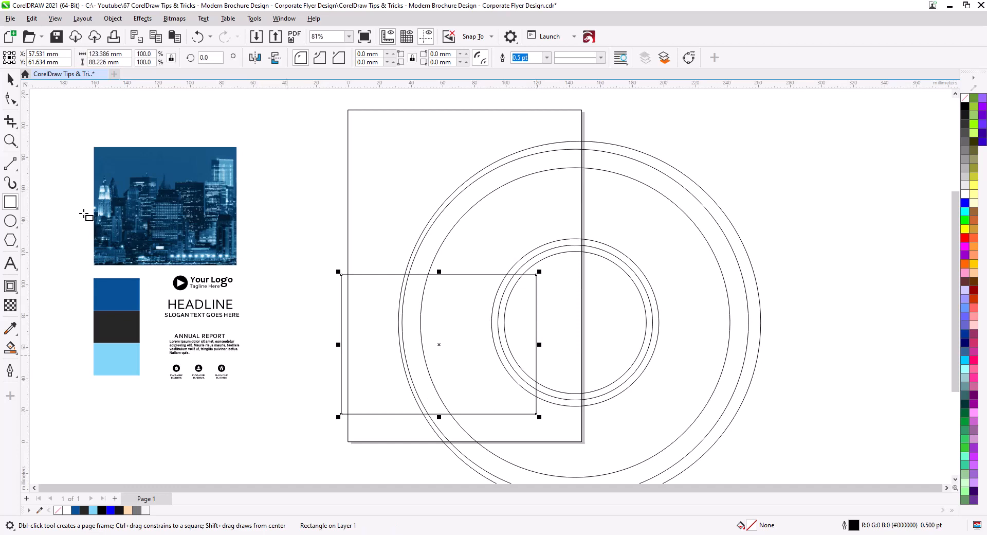
{"action": "left_click", "coordinate": [10, 78]}
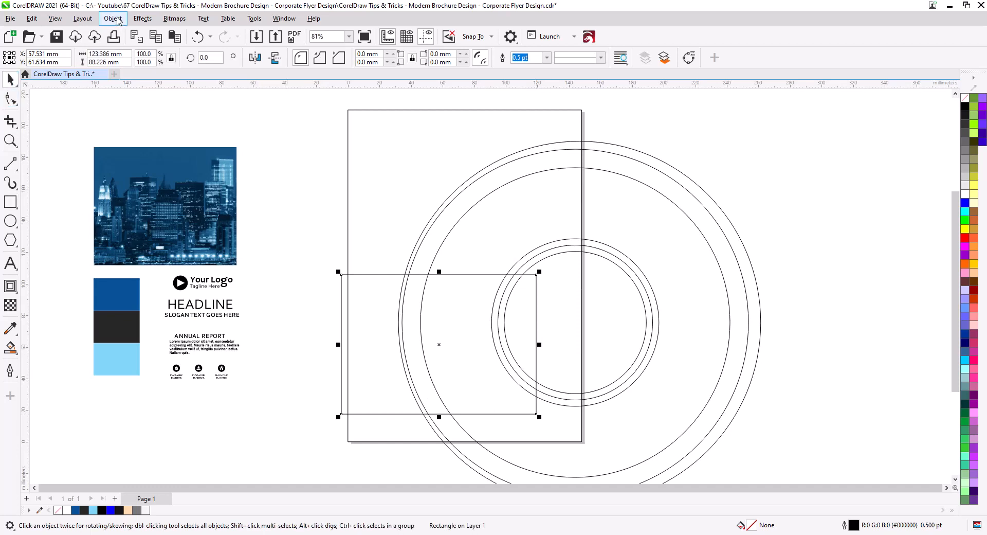
- Turn the rectangle into a four-node curve by welding it alone, and shorten its right edge symmetrically to form a trapezoid
{"action": "left_click", "coordinate": [113, 19]}
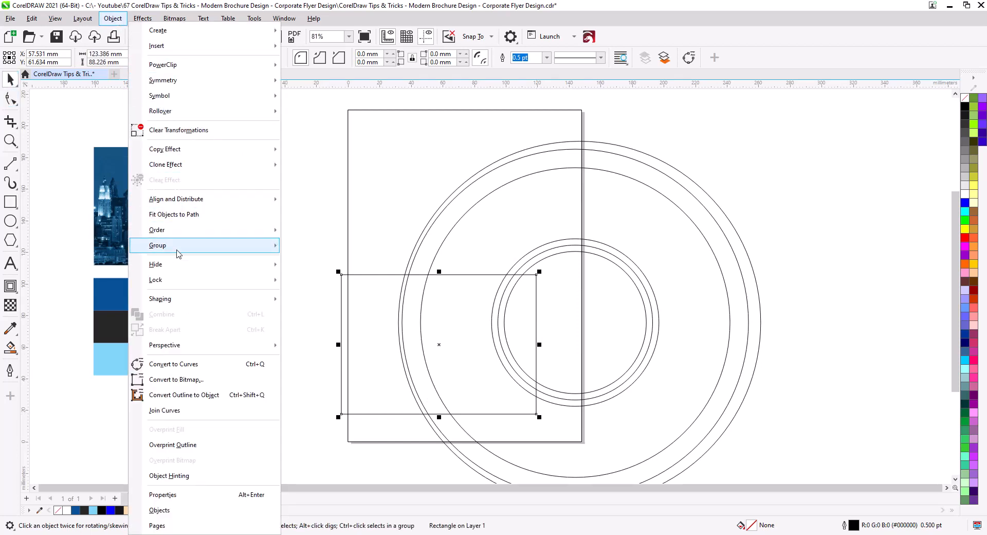
{"action": "mouse_move", "coordinate": [178, 301]}
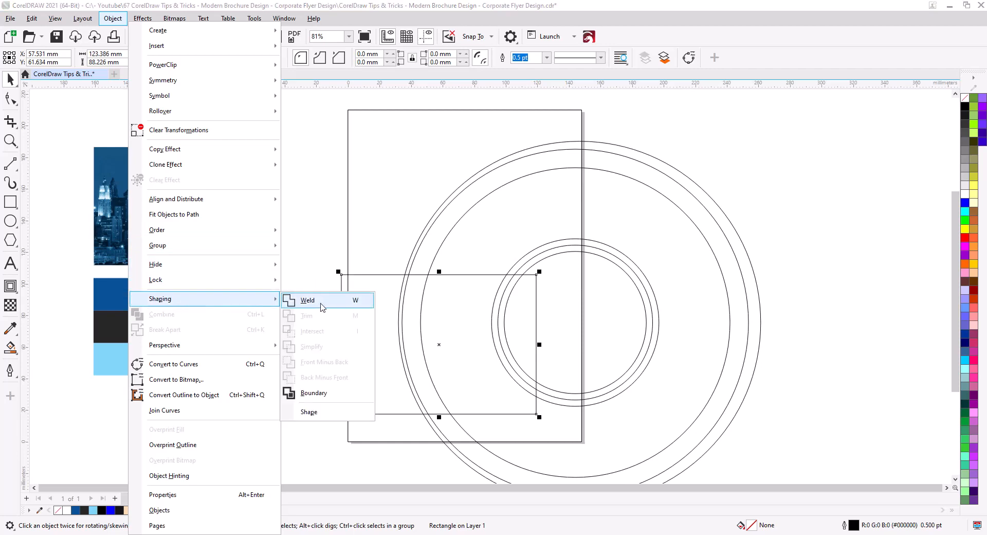
{"action": "left_click", "coordinate": [322, 303]}
{"action": "left_click", "coordinate": [11, 98]}
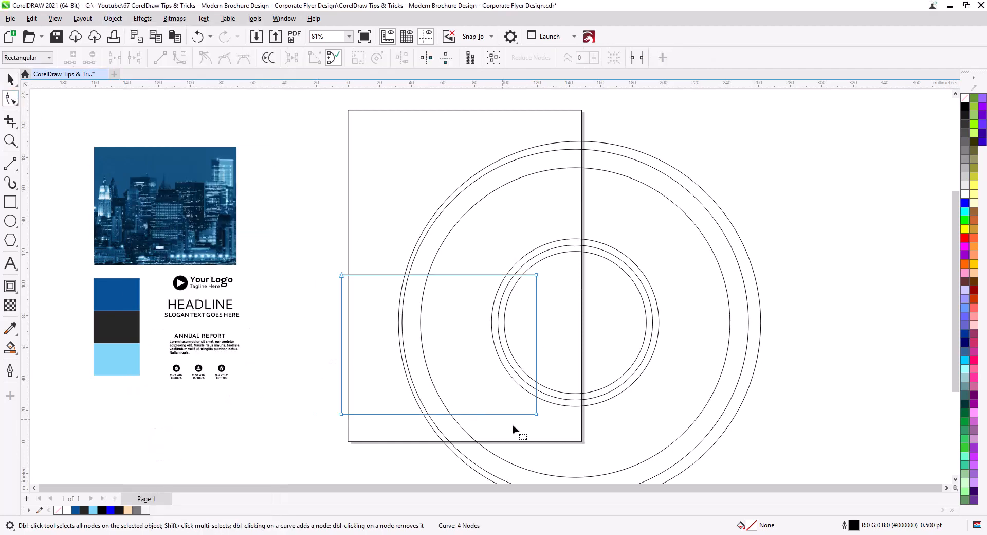
{"action": "left_click_drag", "start_coordinate": [472, 249], "coordinate": [341, 269]}
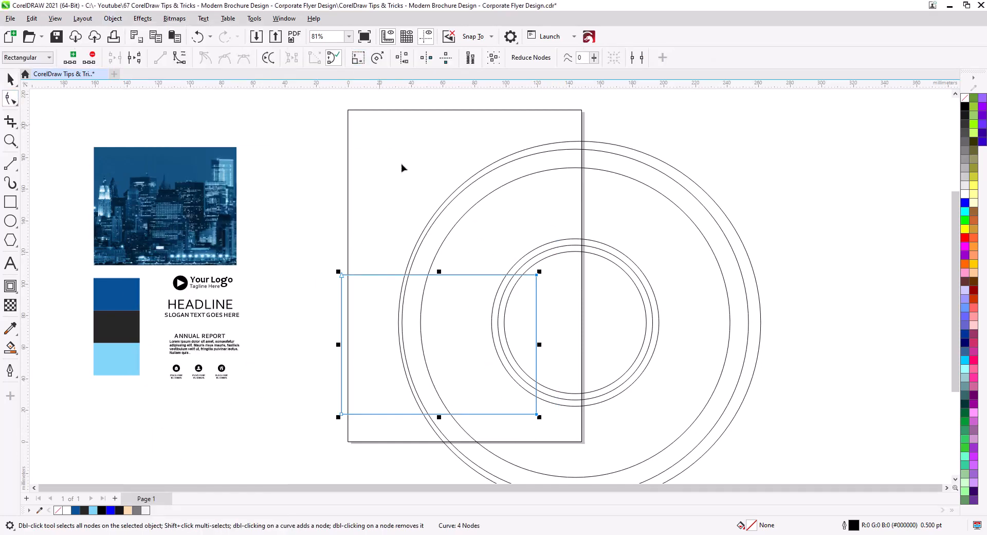
{"action": "left_click_drag", "start_coordinate": [438, 417], "coordinate": [439, 391]}
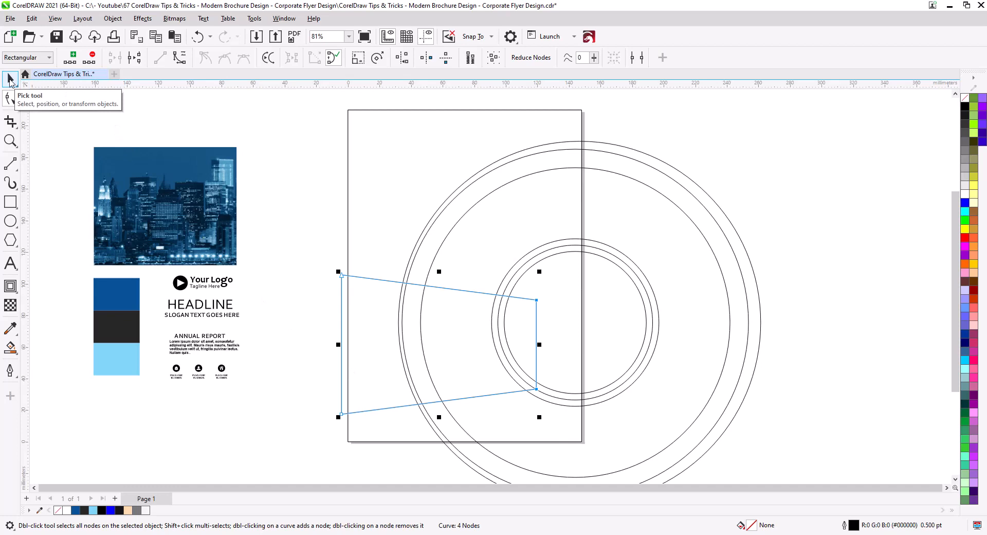
- Stretch the trapezoid upward to about 106 mm high and move it up about 4.4 mm to centre it on the rings
{"action": "left_click", "coordinate": [10, 80]}
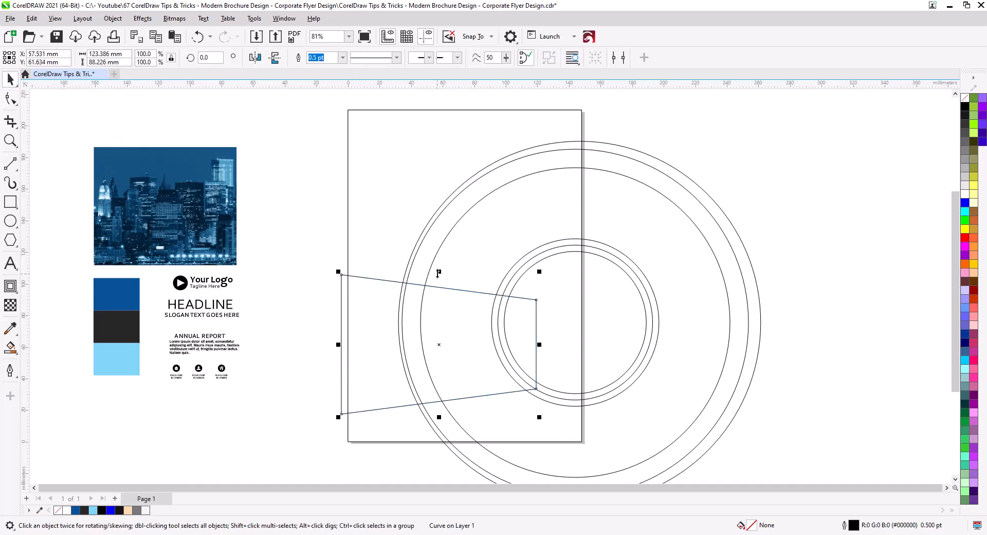
{"action": "left_click_drag", "start_coordinate": [439, 272], "coordinate": [440, 242]}
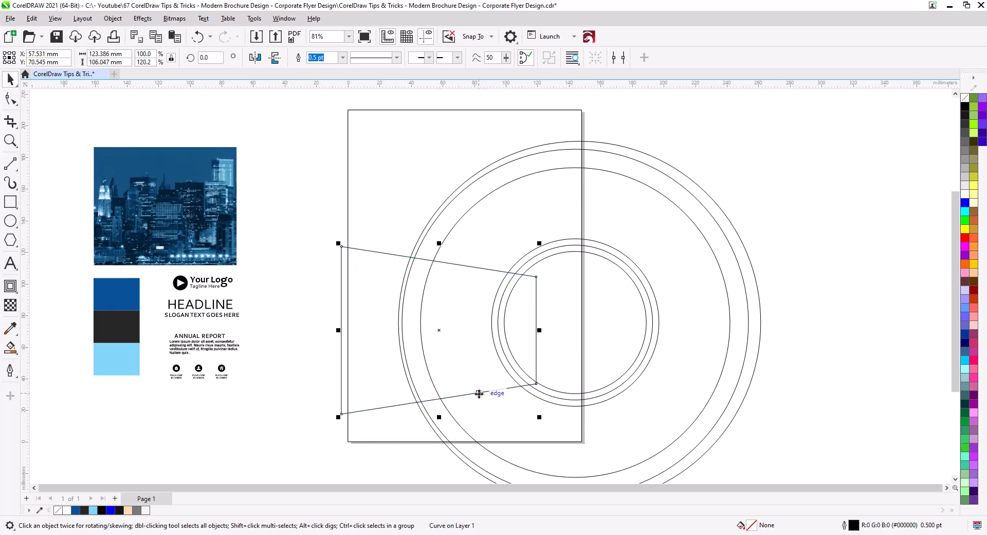
{"action": "left_click_drag", "start_coordinate": [479, 394], "coordinate": [479, 387]}
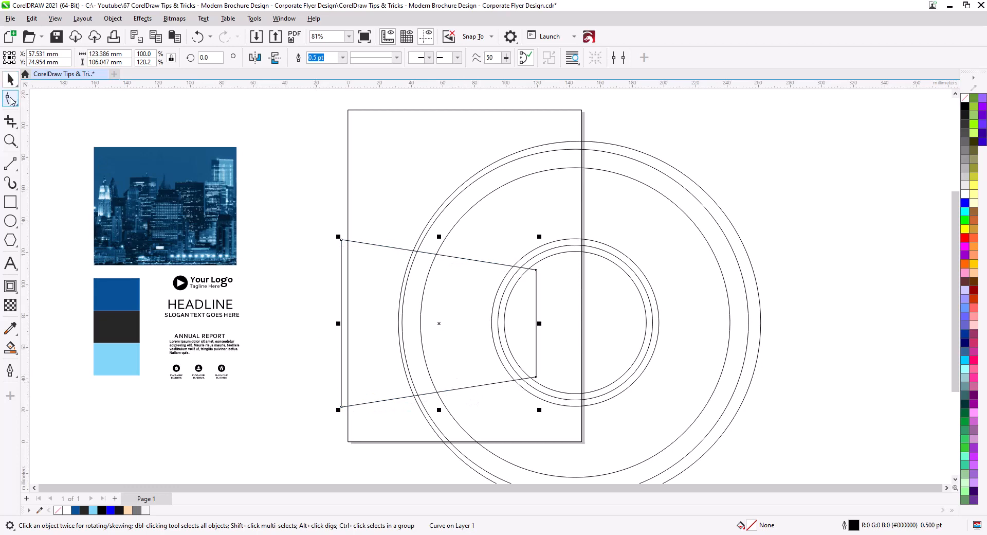
- Lengthen the trapezoid's left edge symmetrically to about 117 mm by stretching its two left nodes
{"action": "left_click", "coordinate": [10, 98]}
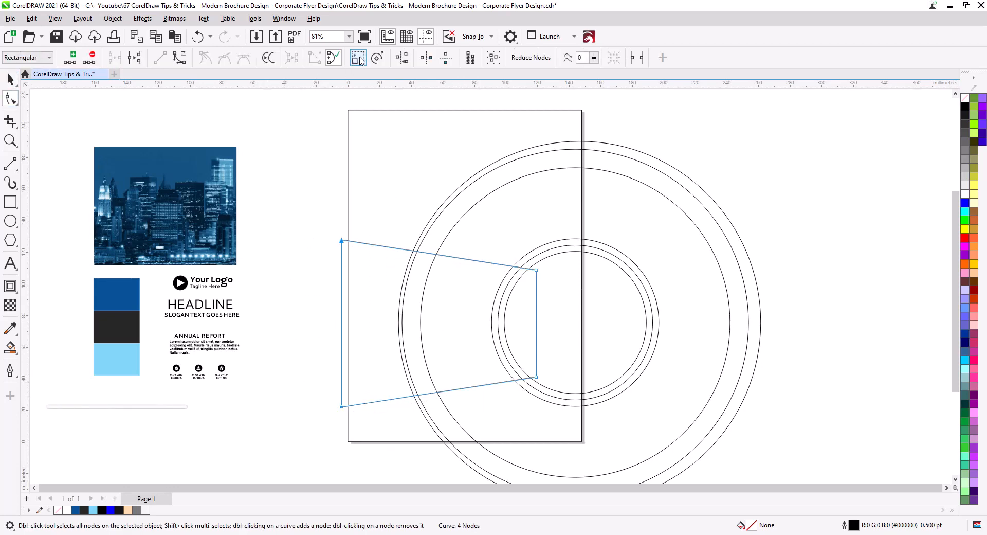
{"action": "left_click", "coordinate": [359, 58]}
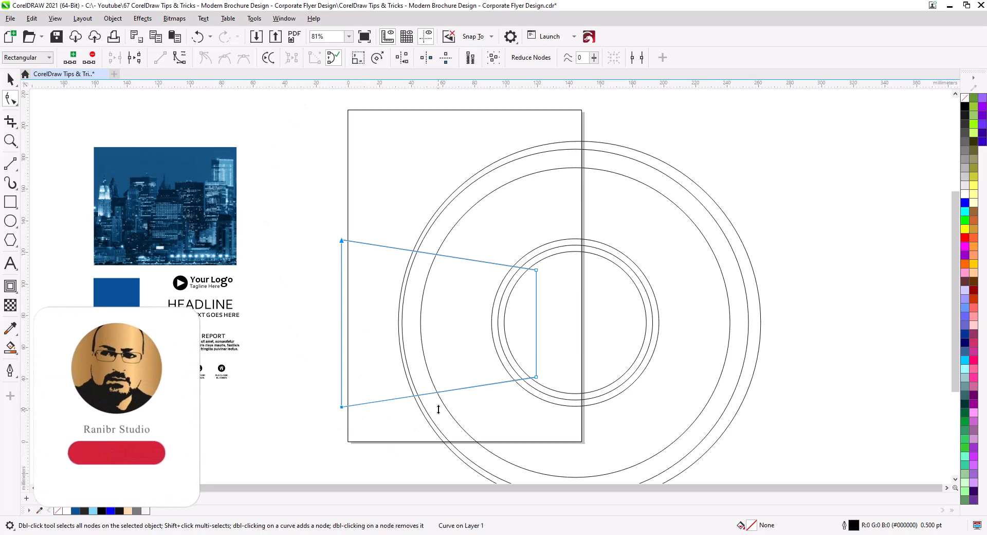
{"action": "left_click_drag", "start_coordinate": [439, 409], "coordinate": [438, 419]}
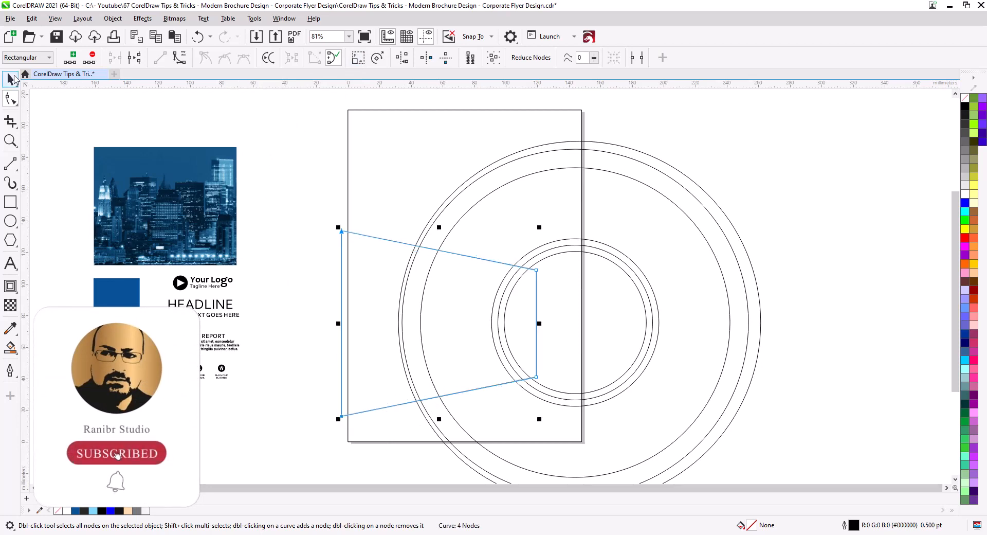
{"action": "key", "text": "space"}
{"action": "left_click", "coordinate": [342, 340]}
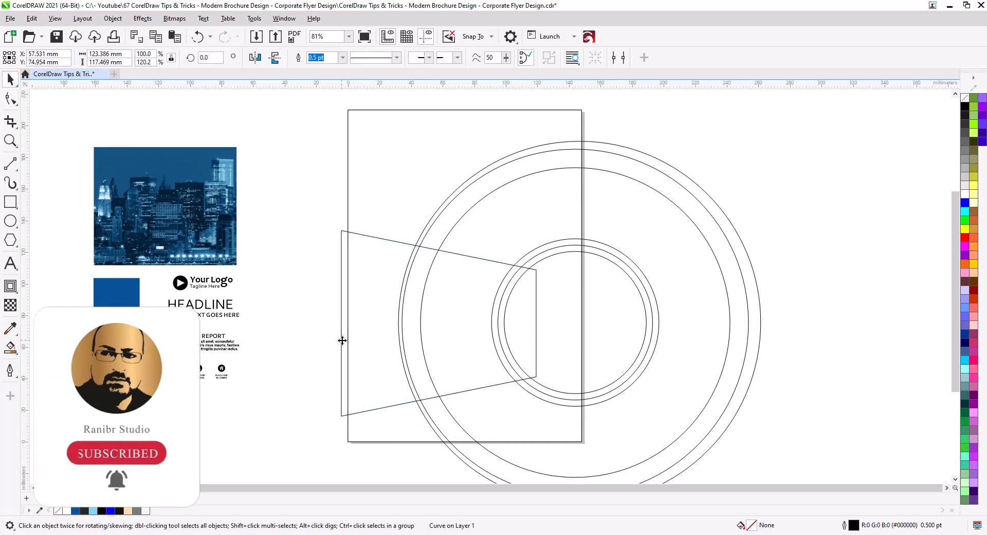
{"action": "left_click", "coordinate": [311, 347]}
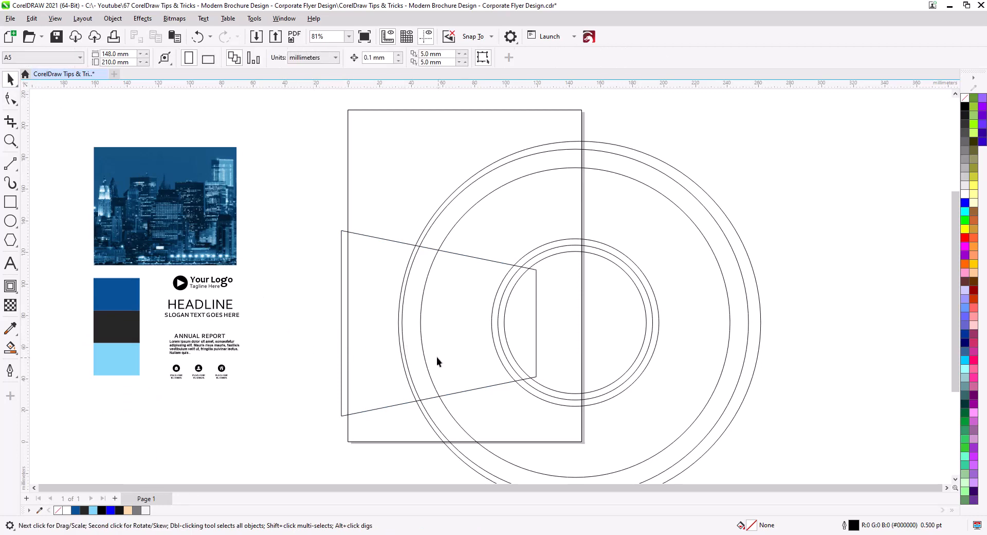
- Smart Fill the wide ring segments above and below the trapezoid, inside the page, with red (#FF0000)
{"action": "scroll", "coordinate": [410, 298], "scroll_direction": "up", "scroll_amount": 3}
{"action": "left_click_drag", "start_coordinate": [457, 324], "coordinate": [341, 301]}
{"action": "scroll", "coordinate": [336, 258], "scroll_direction": "down", "scroll_amount": 2}
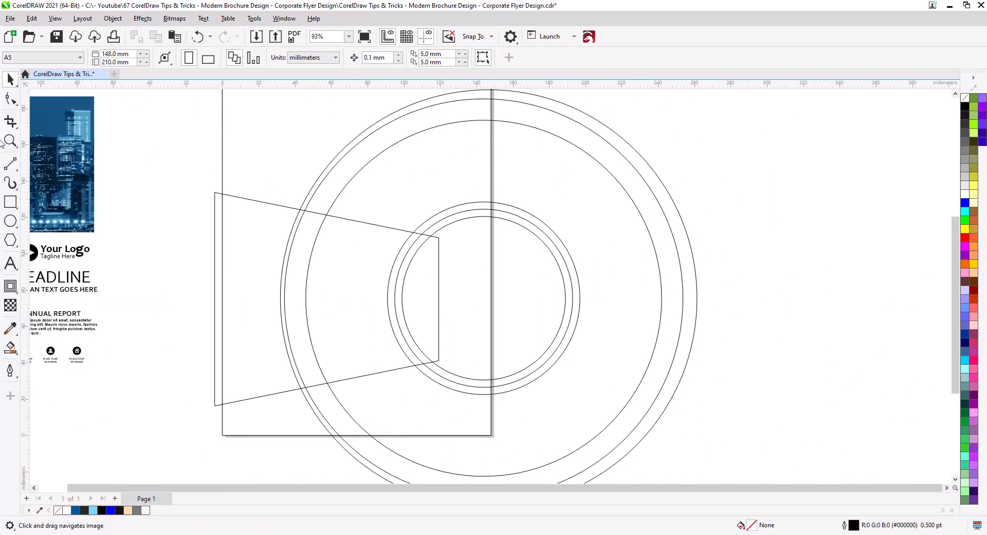
{"action": "left_click", "coordinate": [12, 350]}
{"action": "left_click", "coordinate": [91, 362]}
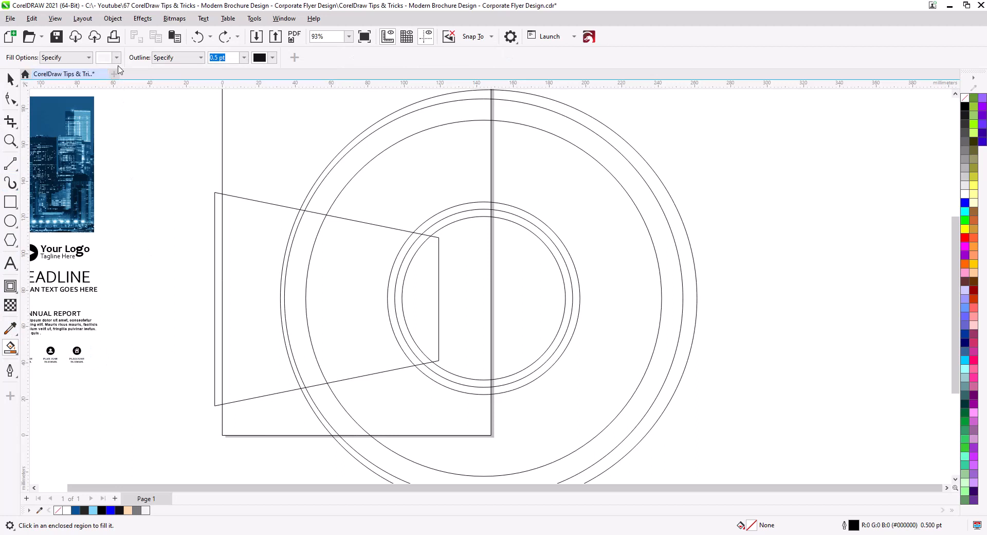
{"action": "left_click", "coordinate": [117, 58]}
{"action": "mouse_move", "coordinate": [146, 124]}
{"action": "left_mouse_down"}
{"action": "mouse_move", "coordinate": [160, 97]}
{"action": "mouse_move", "coordinate": [173, 105]}
{"action": "left_mouse_up"}
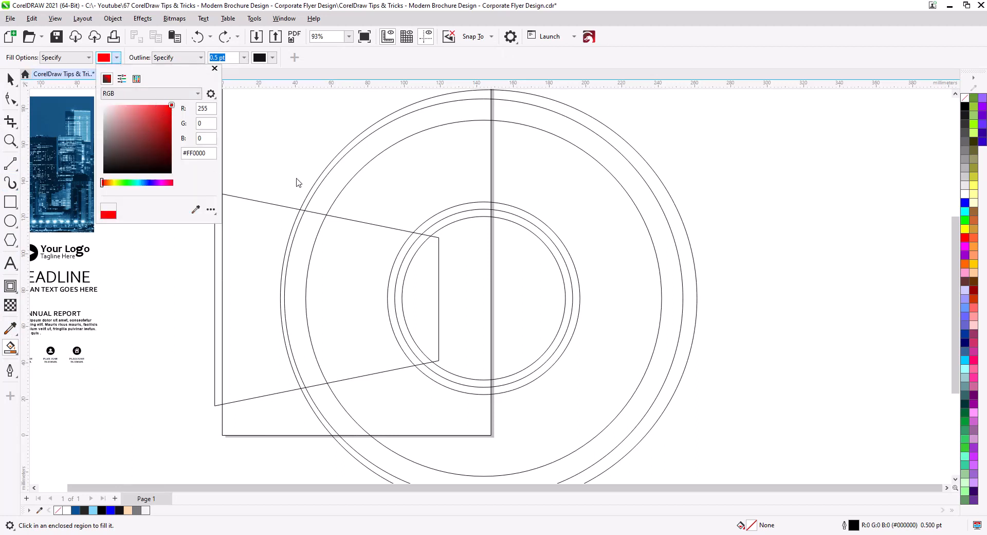
{"action": "left_click", "coordinate": [539, 2]}
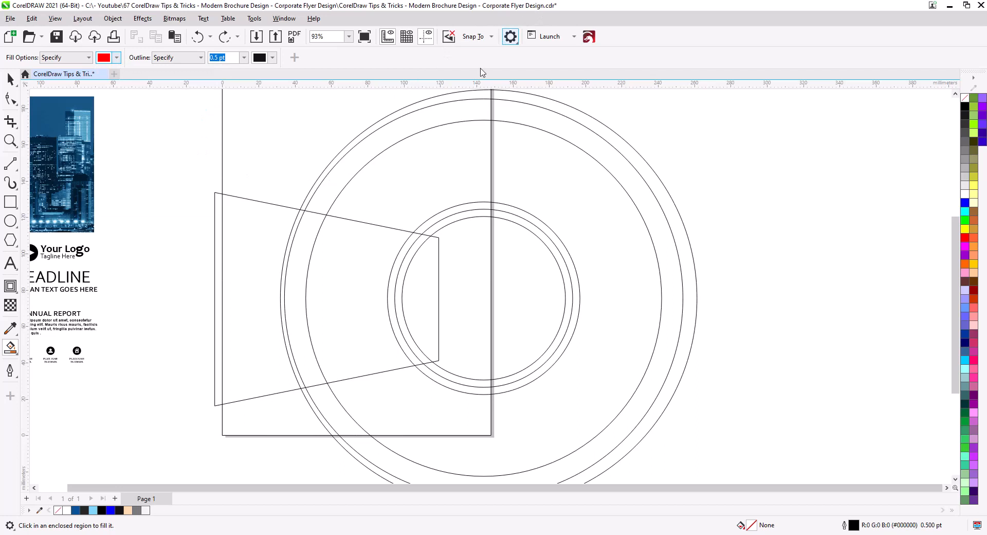
{"action": "left_click", "coordinate": [388, 202]}
{"action": "left_click", "coordinate": [396, 409]}
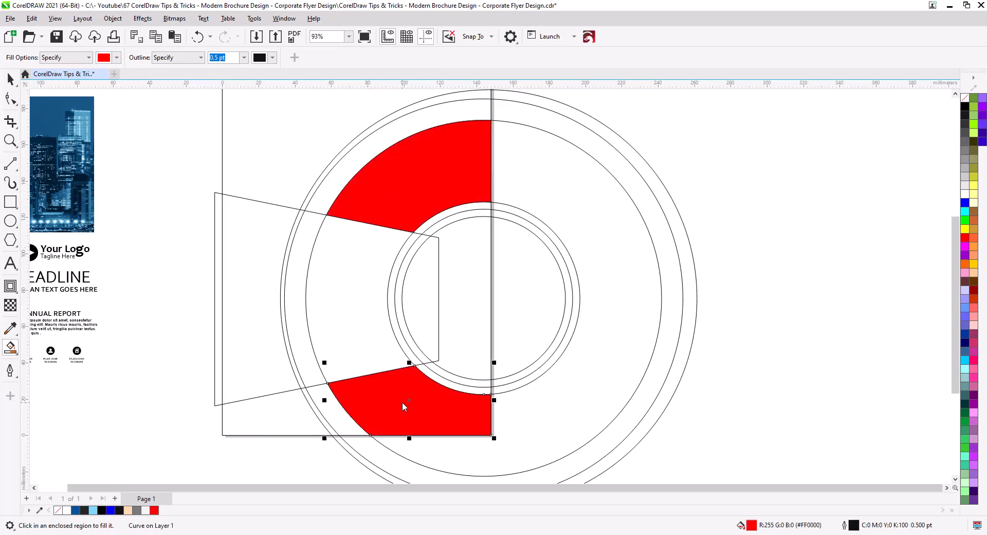
- Smart Fill the thin outermost crescents and both parts of the smallest circle inside the page with the same red
{"action": "left_click", "coordinate": [460, 98]}
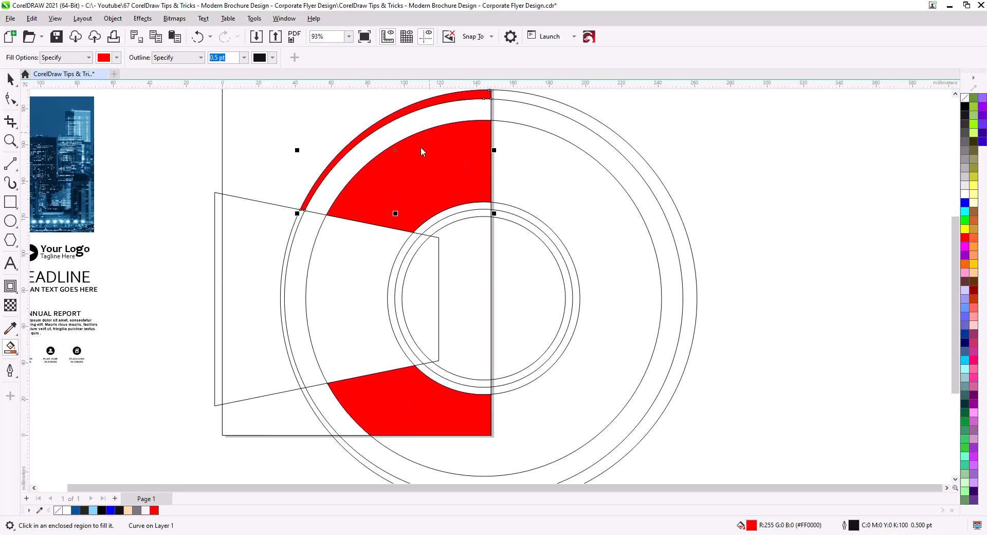
{"action": "left_click", "coordinate": [317, 413]}
{"action": "scroll", "coordinate": [432, 303], "scroll_direction": "down", "scroll_amount": 1}
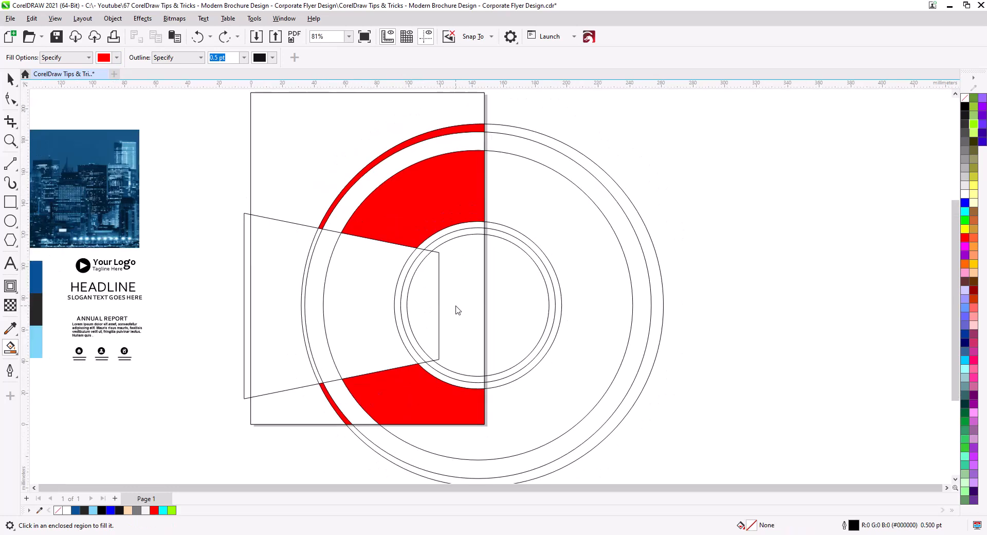
{"action": "left_click", "coordinate": [457, 307]}
{"action": "left_click", "coordinate": [425, 303]}
- Weld the two red parts of the smallest circle into one shape and recolor it cyan
{"action": "left_click", "coordinate": [10, 80]}
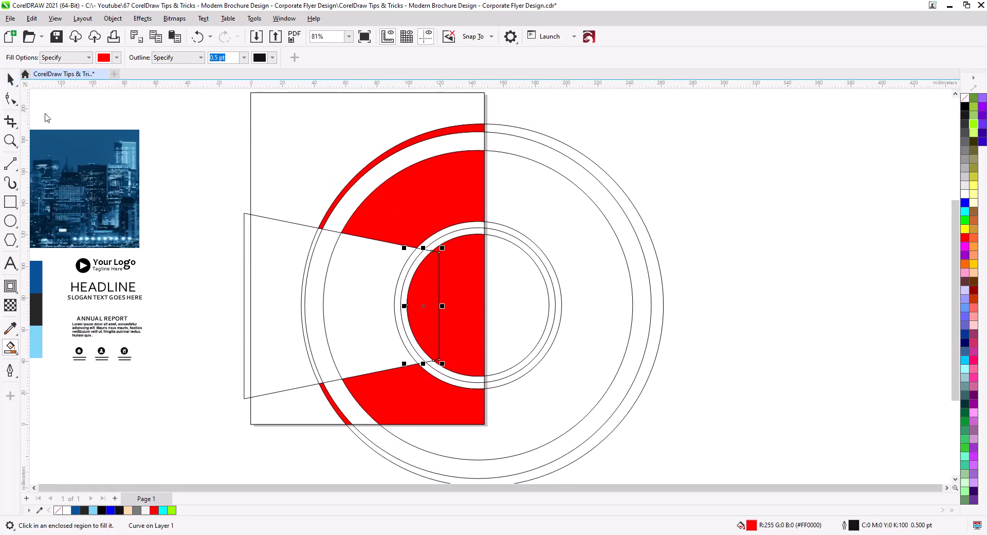
{"action": "left_click", "coordinate": [461, 277], "text": "shift"}
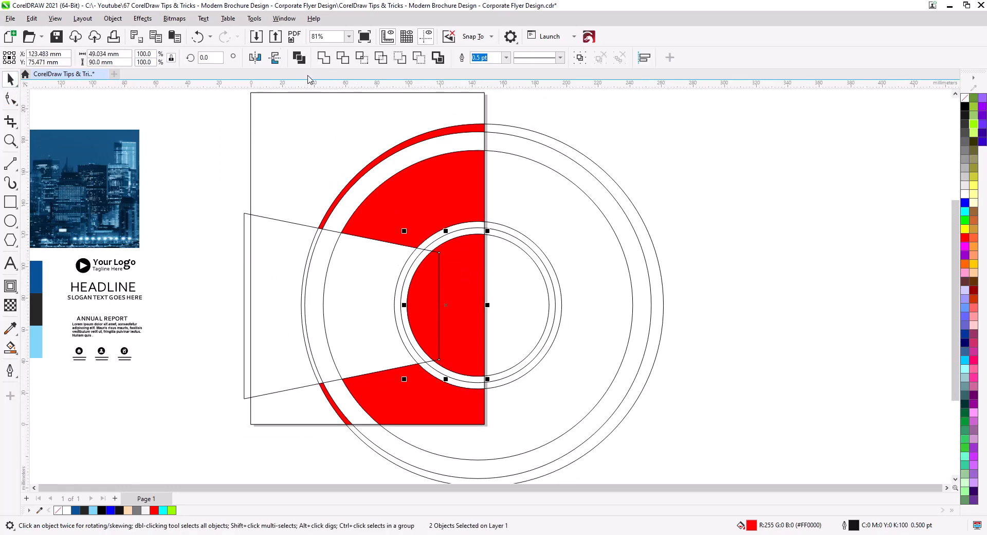
{"action": "left_click", "coordinate": [323, 57]}
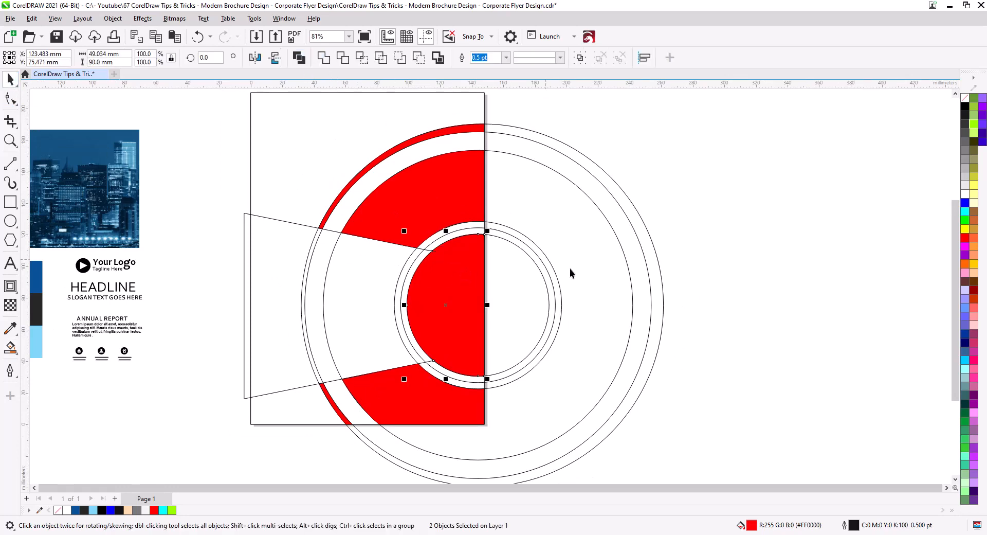
{"action": "left_click", "coordinate": [966, 211]}
{"action": "left_click", "coordinate": [509, 291]}
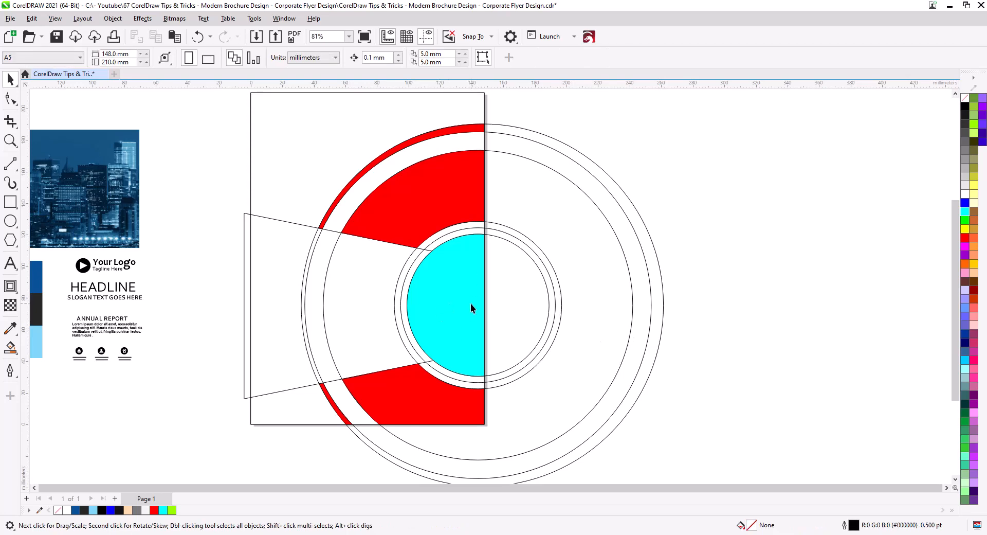
- Delete the three large construction circles, keeping the red filled segments
{"action": "left_click", "coordinate": [632, 283]}
{"action": "key", "text": "Delete"}
{"action": "left_click", "coordinate": [649, 276]}
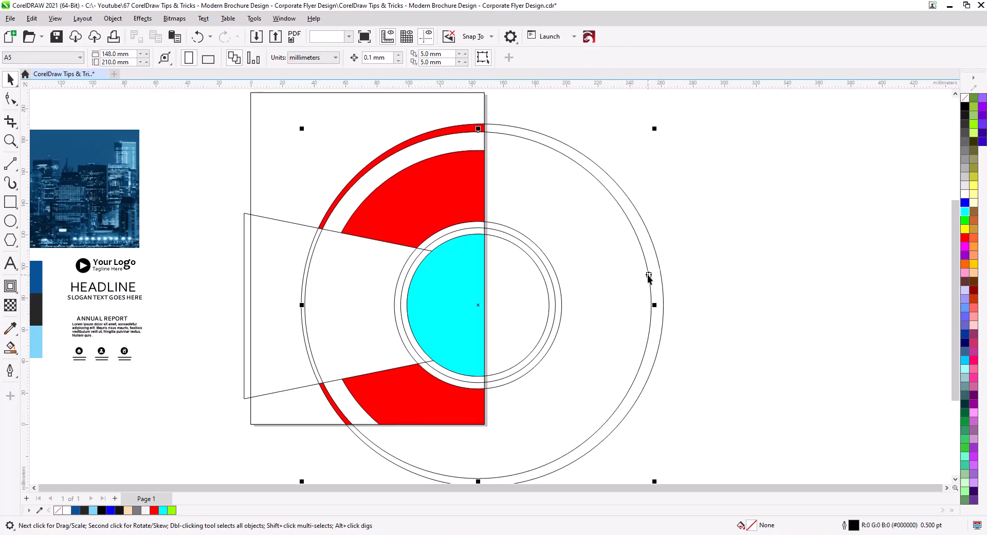
{"action": "key", "text": "Delete"}
{"action": "left_click", "coordinate": [657, 278]}
{"action": "key", "text": "Delete"}
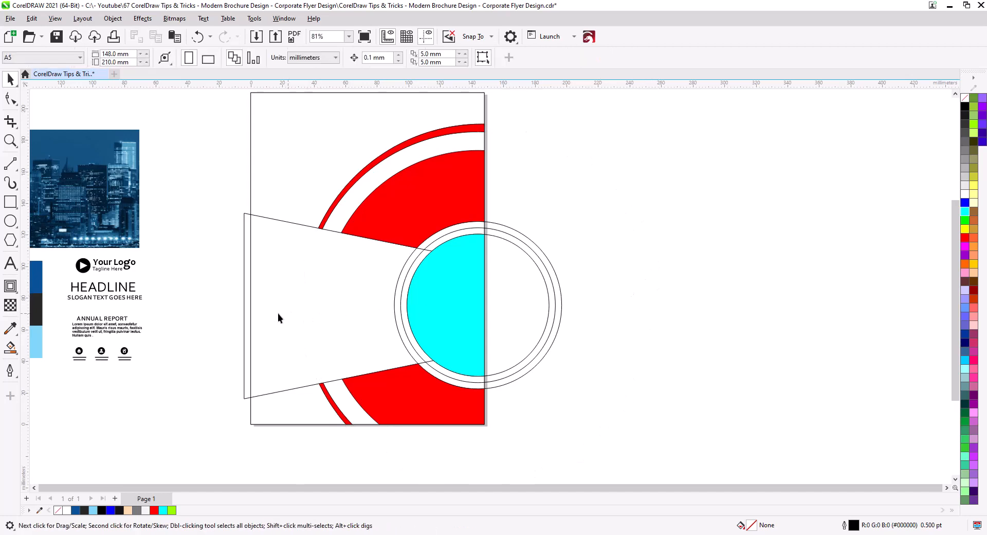
- Smart Fill the trapezoid area inside the page, up to the small rings, with dusty pink (#B58686)
{"action": "left_click", "coordinate": [8, 350]}
{"action": "left_click", "coordinate": [117, 58]}
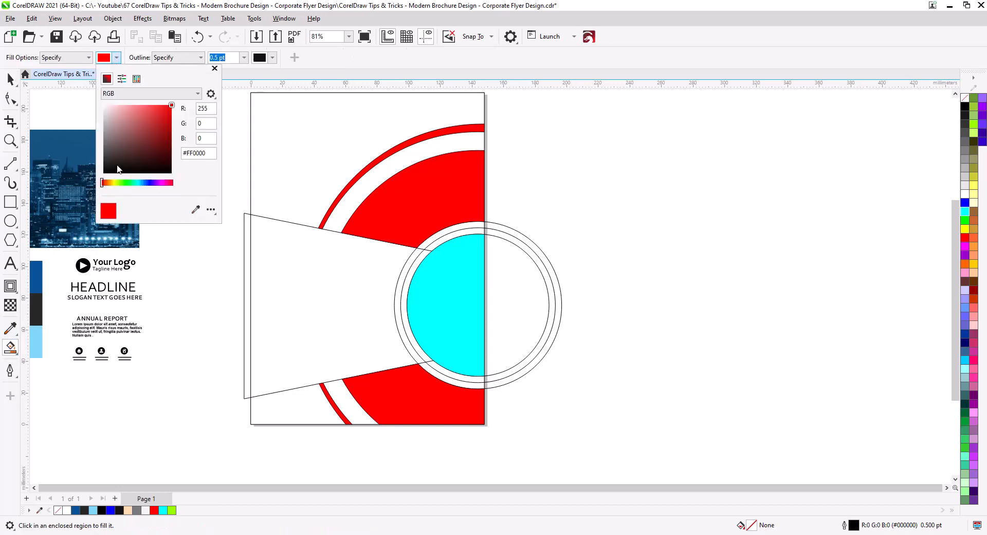
{"action": "left_click", "coordinate": [121, 128]}
{"action": "left_click", "coordinate": [300, 293]}
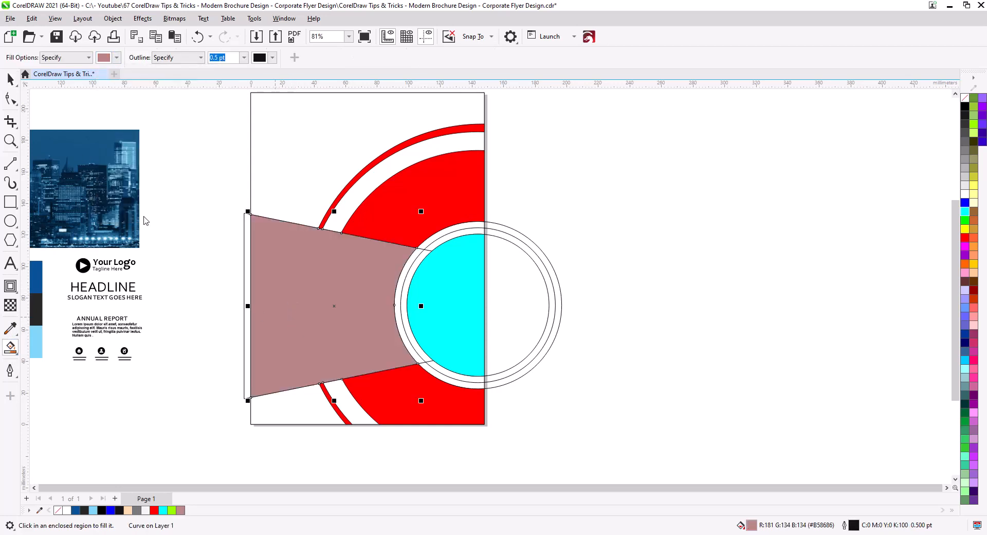
- Delete the original trapezoid outline that extends past the page's left edge
{"action": "left_click", "coordinate": [8, 80]}
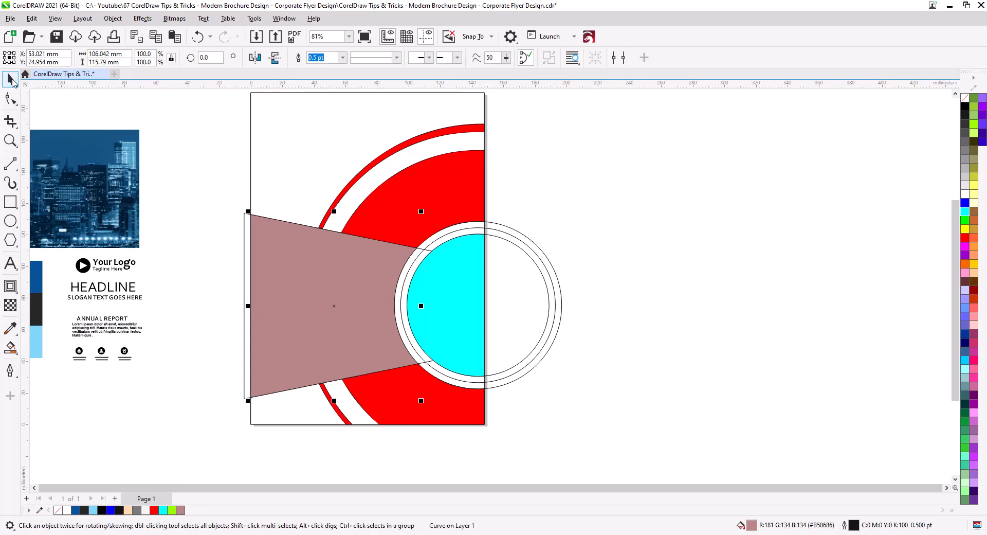
{"action": "left_click", "coordinate": [242, 221]}
{"action": "left_click", "coordinate": [243, 239]}
{"action": "key", "text": "Delete"}
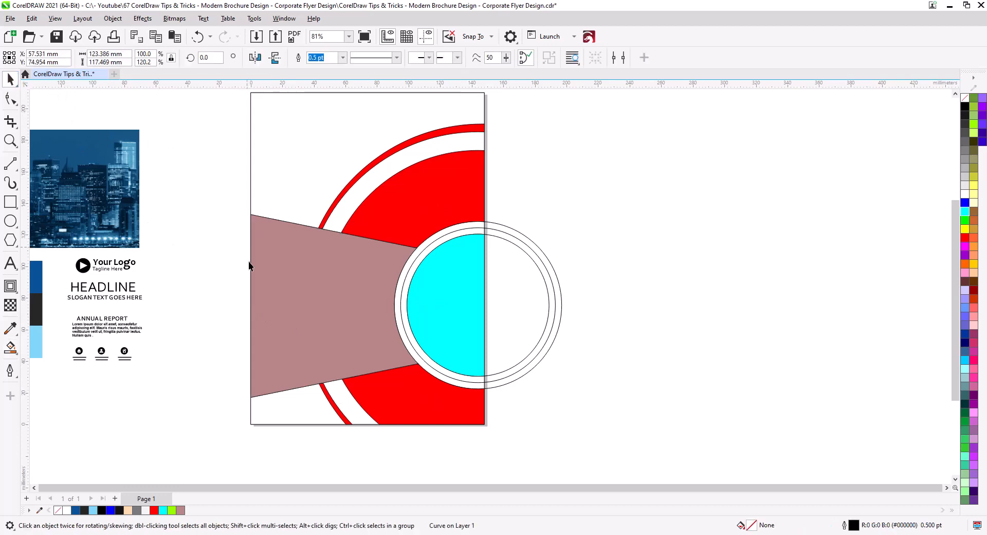
- Smart Fill the outer band of the small rings inside the page with the same pink and weld it to the trapezoid fill
{"action": "scroll", "coordinate": [345, 275], "scroll_direction": "up", "scroll_amount": 2}
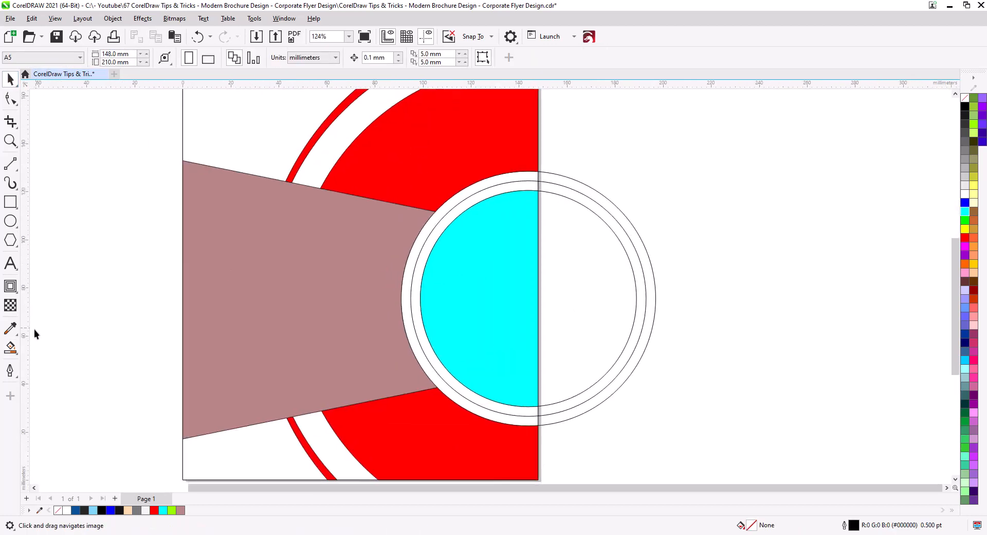
{"action": "left_click", "coordinate": [11, 347]}
{"action": "left_click", "coordinate": [417, 249]}
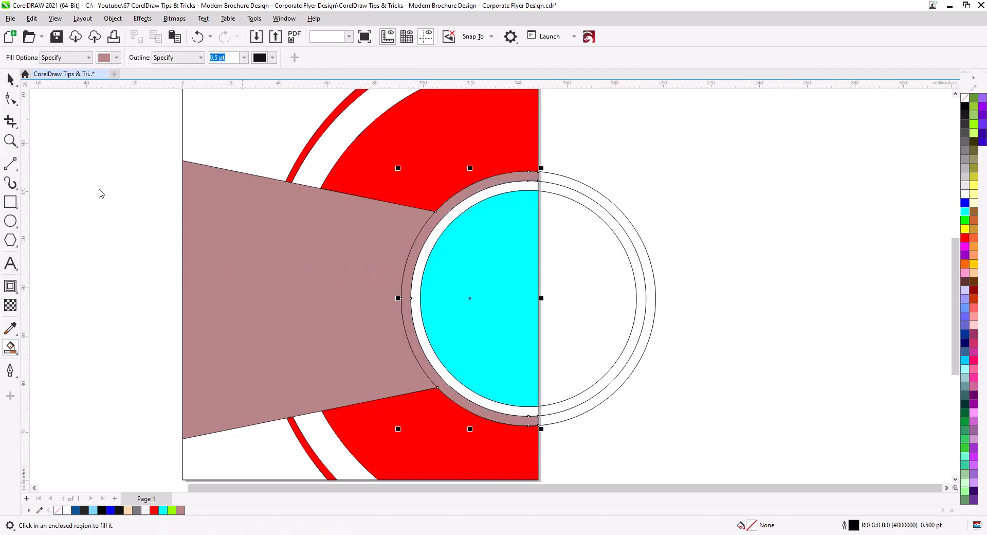
{"action": "left_click", "coordinate": [295, 284], "text": "shift"}
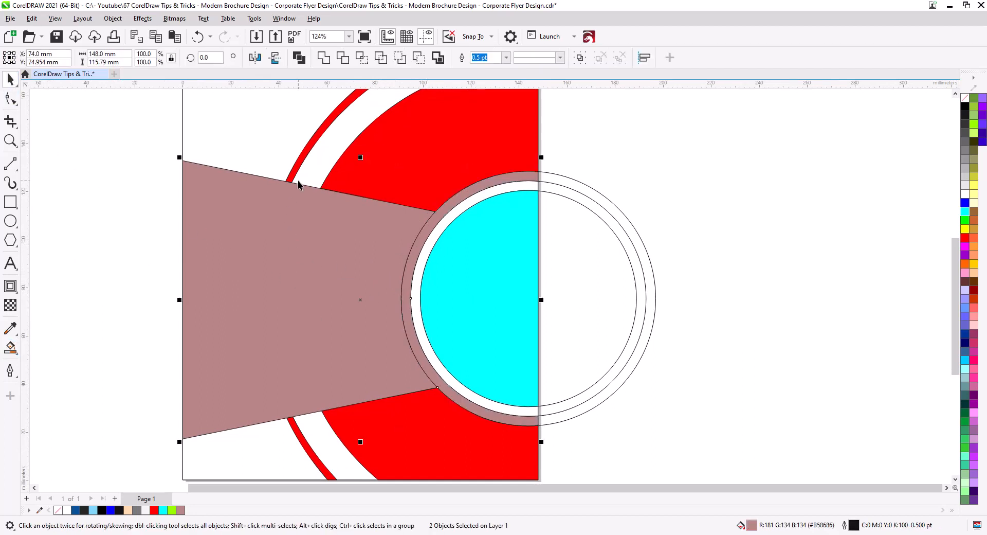
{"action": "left_click", "coordinate": [324, 61]}
{"action": "left_click", "coordinate": [658, 234]}
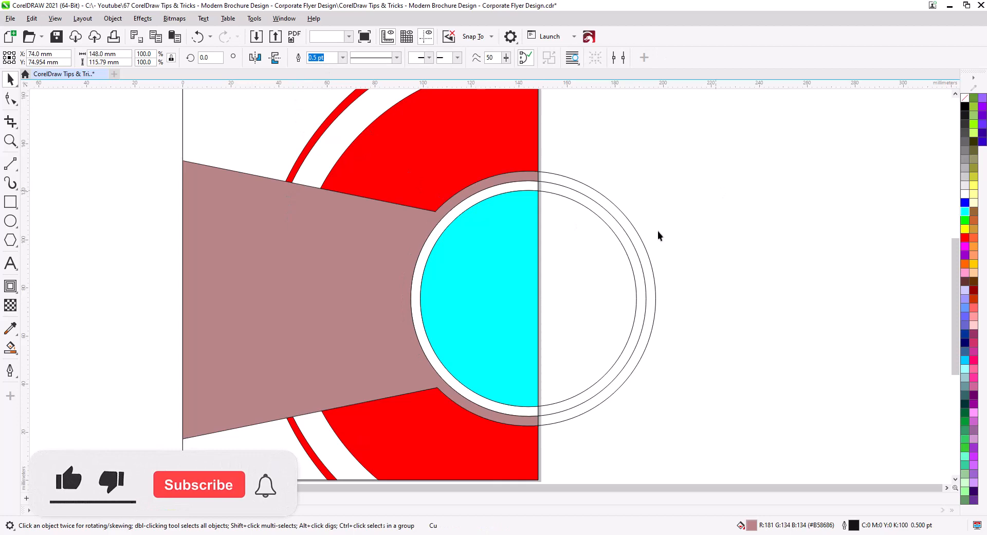
{"action": "scroll", "coordinate": [638, 260], "scroll_direction": "down", "scroll_amount": 3}
{"action": "left_click_drag", "start_coordinate": [685, 271], "coordinate": [648, 304]}
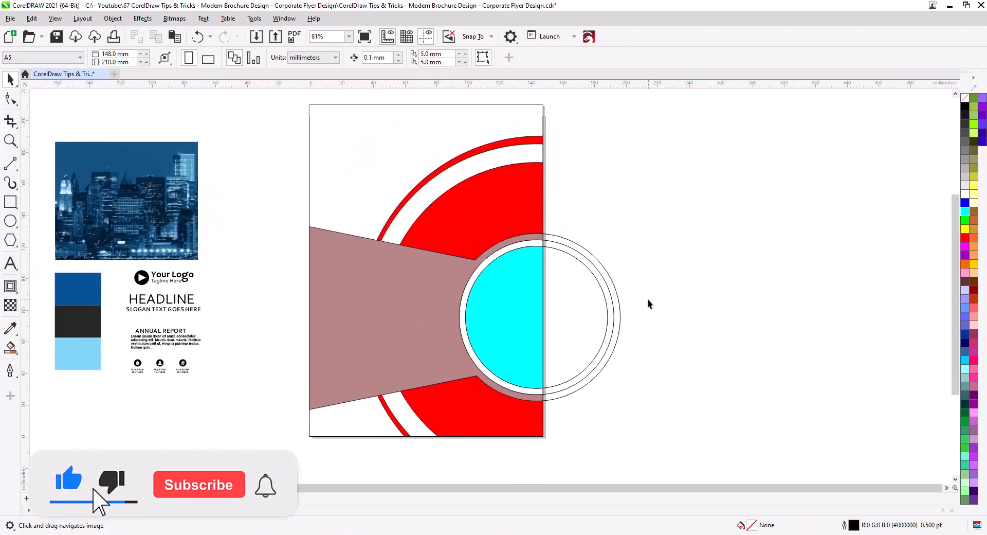
- Delete the leftover small construction circles that extend past the page's right edge
{"action": "left_click", "coordinate": [610, 305]}
{"action": "key", "text": "Delete"}
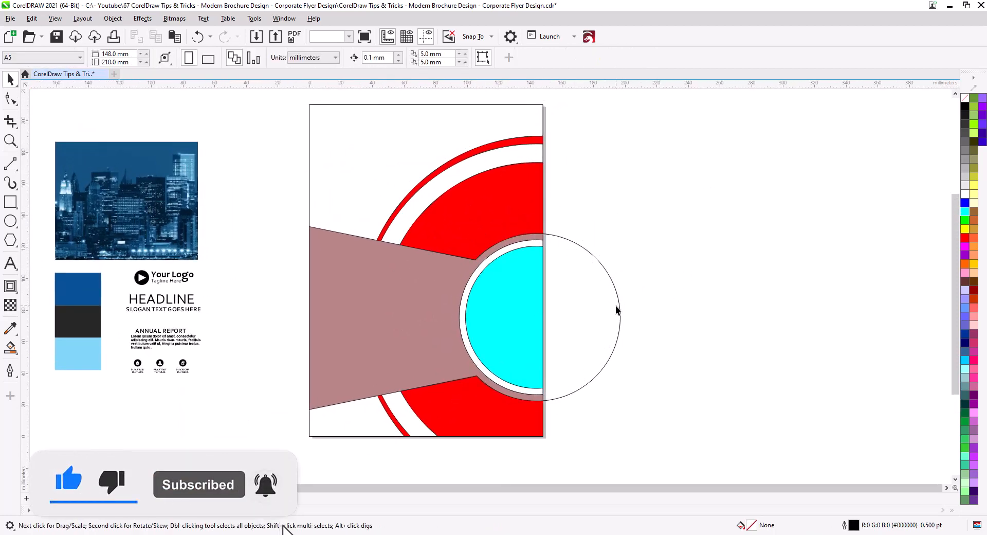
{"action": "scroll", "coordinate": [592, 241], "scroll_direction": "down", "scroll_amount": 1}
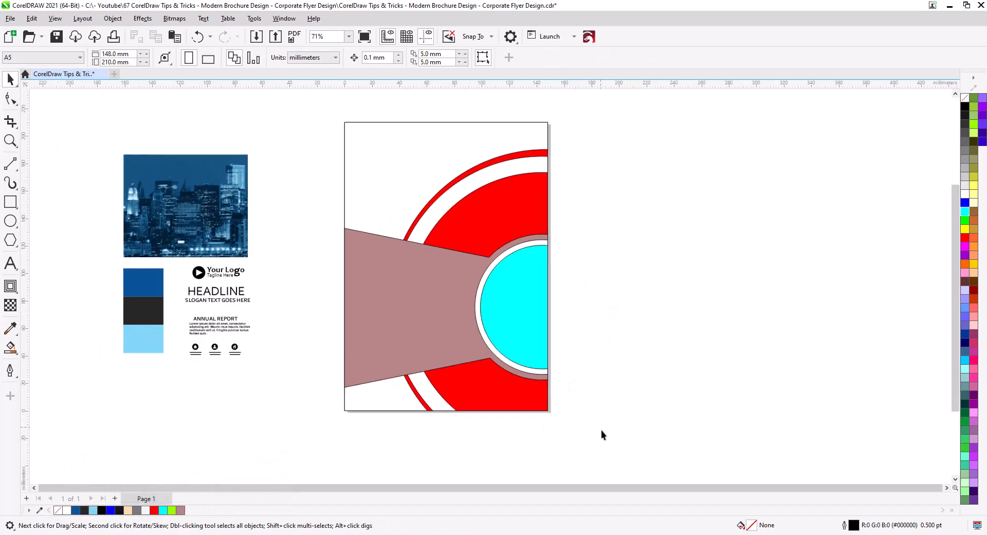
- Remove the outlines from all the filled flyer shapes on the page
{"action": "left_click_drag", "start_coordinate": [381, 244], "coordinate": [317, 132]}
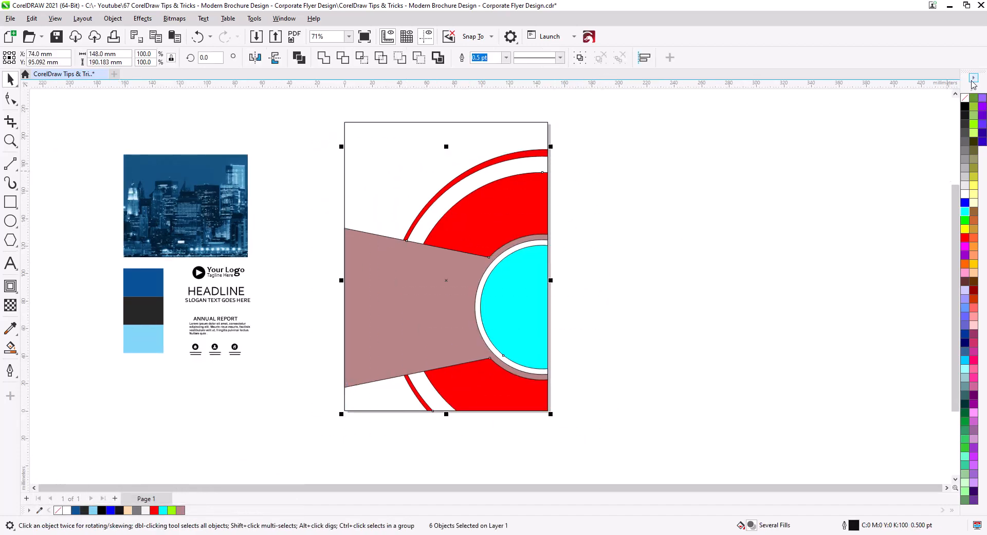
{"action": "right_click", "coordinate": [965, 97]}
{"action": "left_click", "coordinate": [735, 243]}
- Remove the fill from the cyan half circle and give it a black outline
{"action": "scroll", "coordinate": [591, 317], "scroll_direction": "up", "scroll_amount": 3}
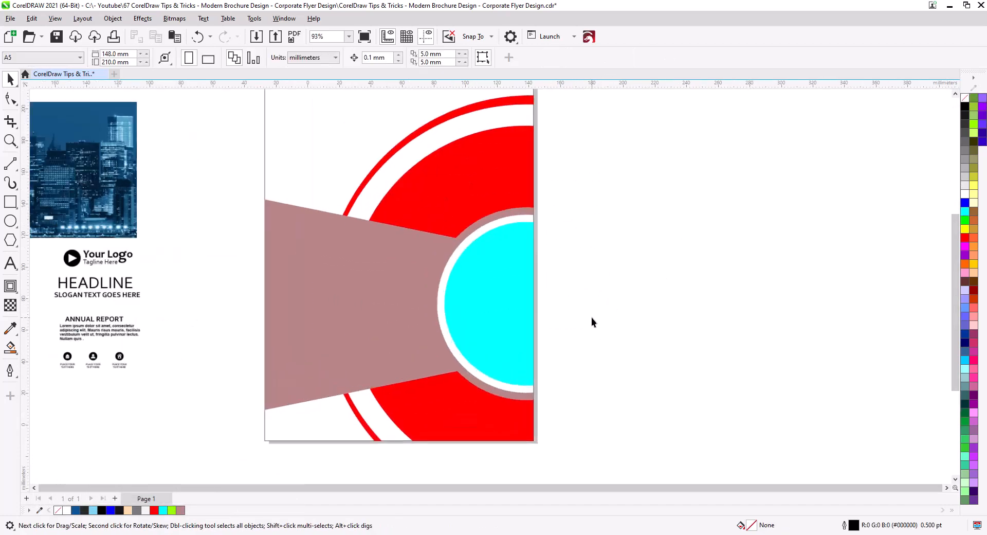
{"action": "left_click", "coordinate": [535, 291]}
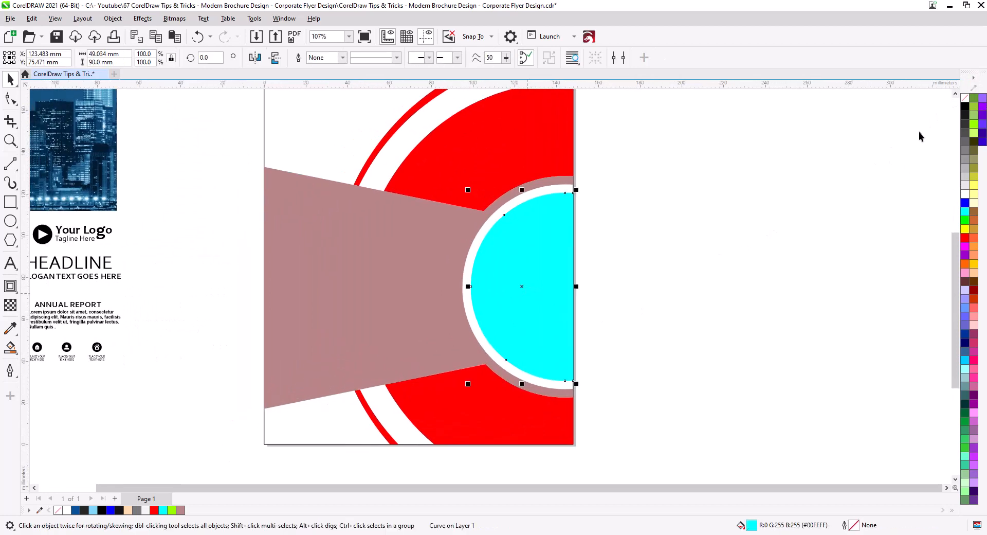
{"action": "right_click", "coordinate": [966, 107]}
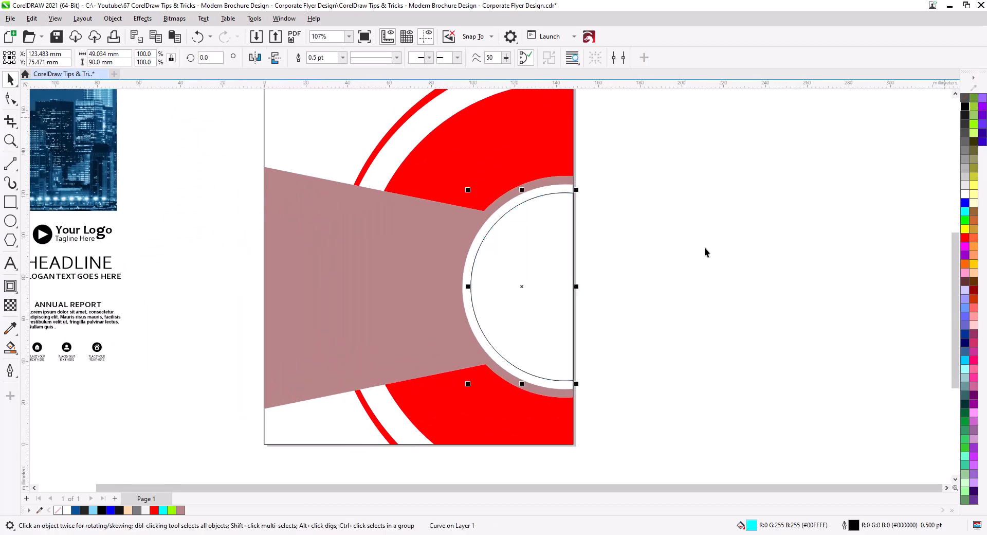
- Use the Color Eyedropper to recolor the wide red ring segments with the blue swatch and the pink trapezoid shape with the dark grey swatch
{"action": "left_click_drag", "start_coordinate": [174, 314], "coordinate": [344, 317]}
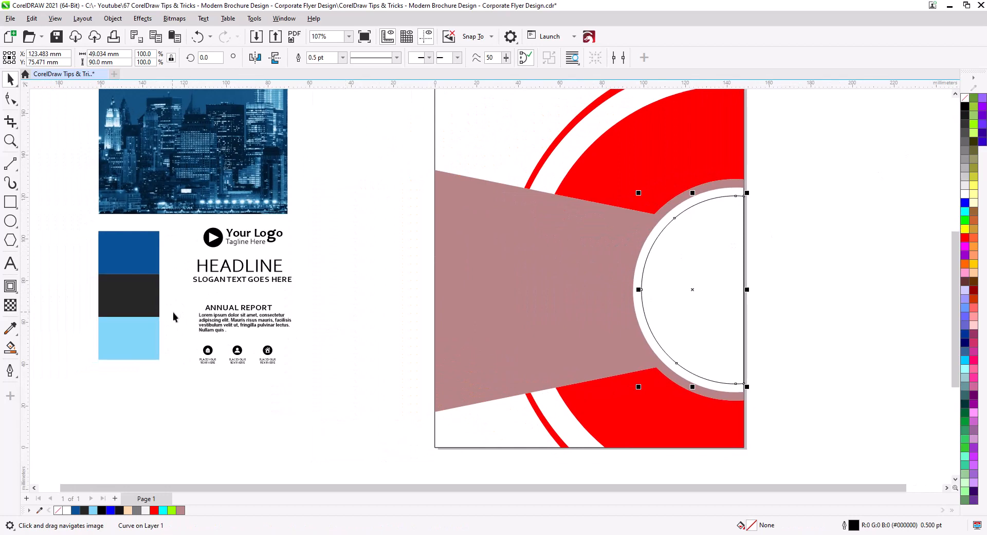
{"action": "left_click", "coordinate": [10, 327]}
{"action": "left_click", "coordinate": [149, 255]}
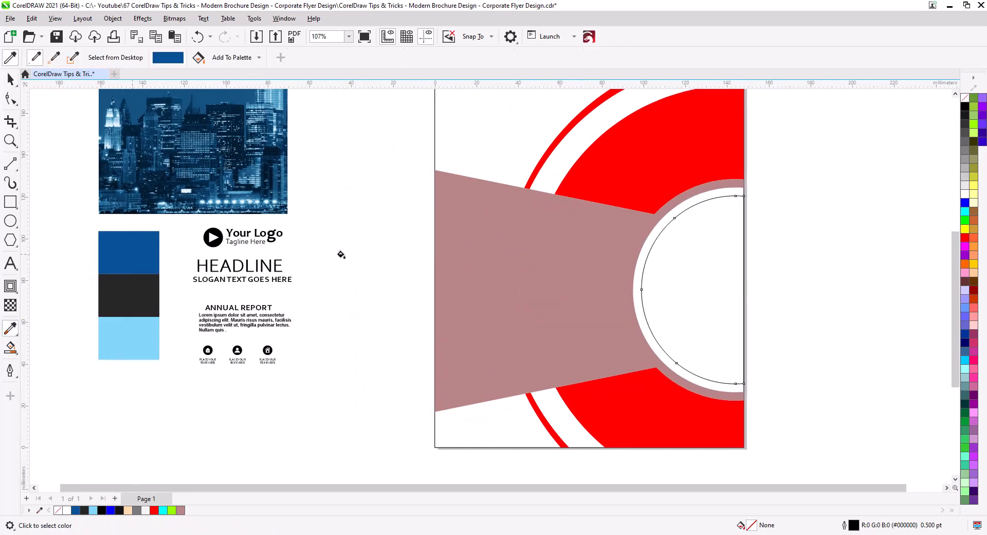
{"action": "left_click", "coordinate": [150, 309], "text": "shift"}
{"action": "left_click", "coordinate": [447, 305]}
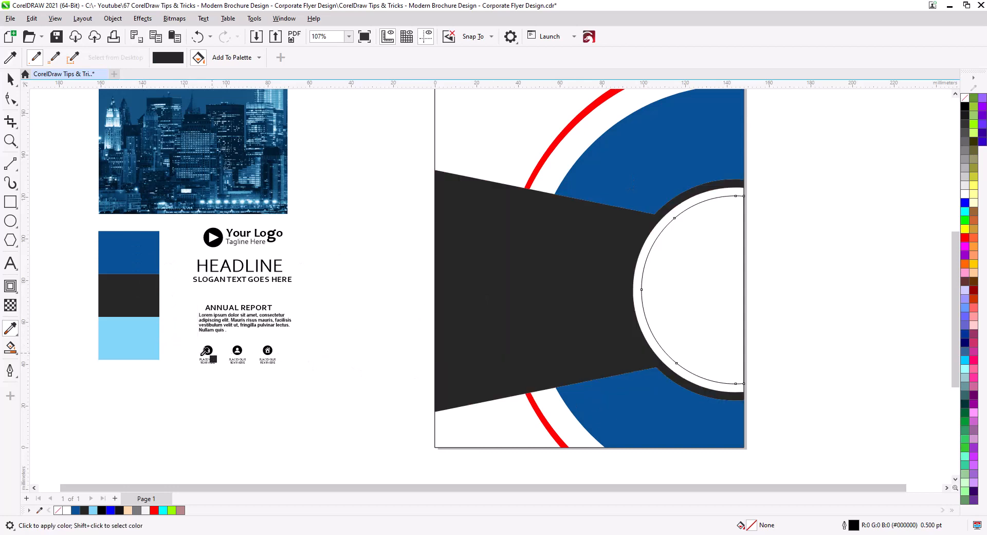
- Recolor the two thin red arc segments with the light blue swatch color using the Color Eyedropper
{"action": "left_click", "coordinate": [150, 348], "text": "shift"}
{"action": "left_click_drag", "start_coordinate": [565, 142], "coordinate": [533, 277]}
{"action": "left_click", "coordinate": [576, 207]}
{"action": "scroll", "coordinate": [485, 287], "scroll_direction": "down", "scroll_amount": 5}
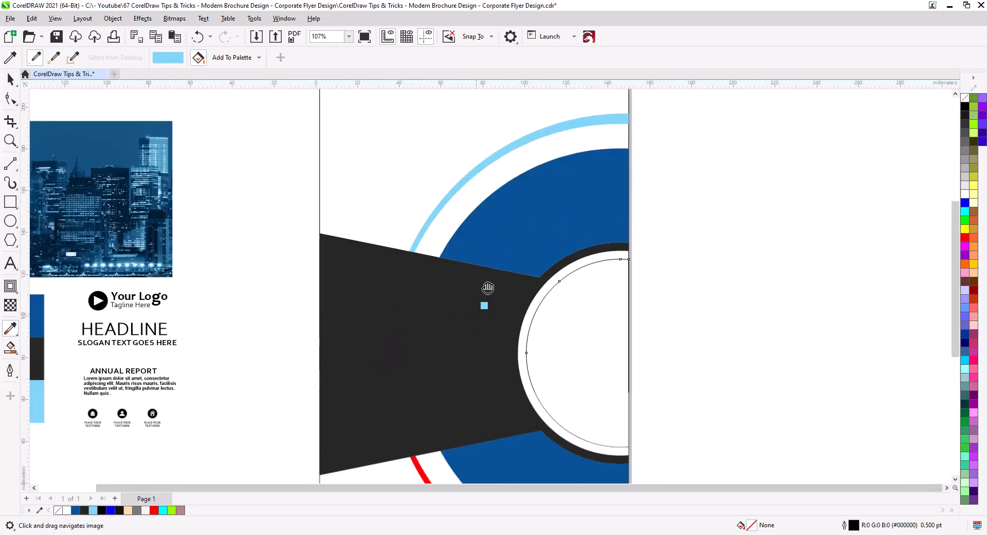
{"action": "left_click", "coordinate": [489, 338]}
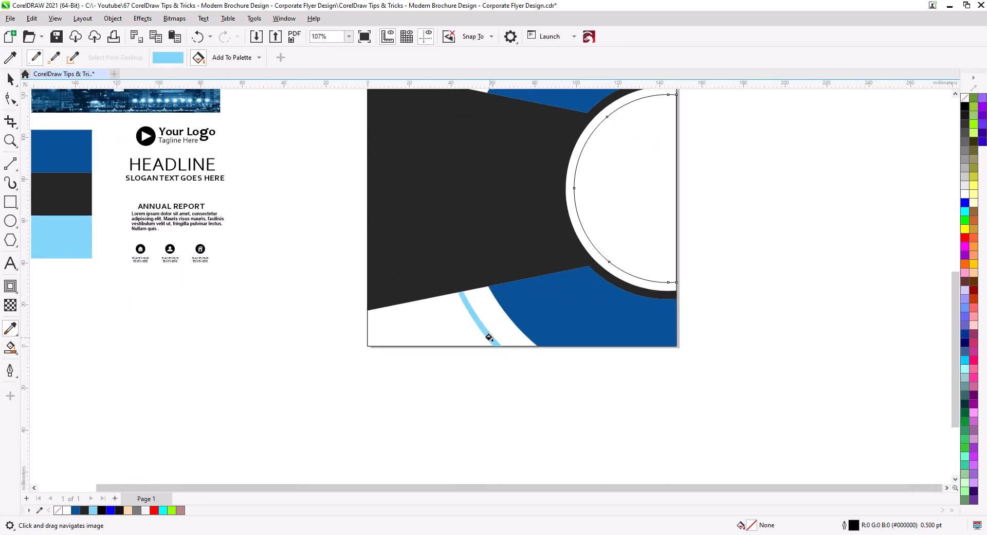
{"action": "left_click", "coordinate": [10, 81]}
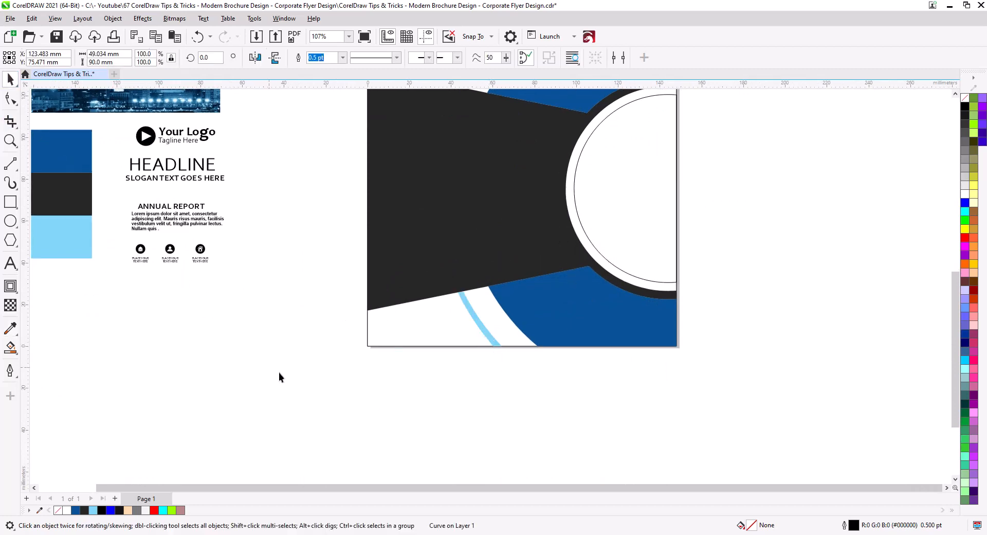
{"action": "left_click", "coordinate": [281, 374]}
- Move the city skyline photo onto the lower part of the flyer, covering the unfilled half circle
{"action": "left_click_drag", "start_coordinate": [463, 396], "coordinate": [398, 465]}
{"action": "scroll", "coordinate": [447, 400], "scroll_direction": "down", "scroll_amount": 2}
{"action": "scroll", "coordinate": [454, 396], "scroll_direction": "down", "scroll_amount": 2}
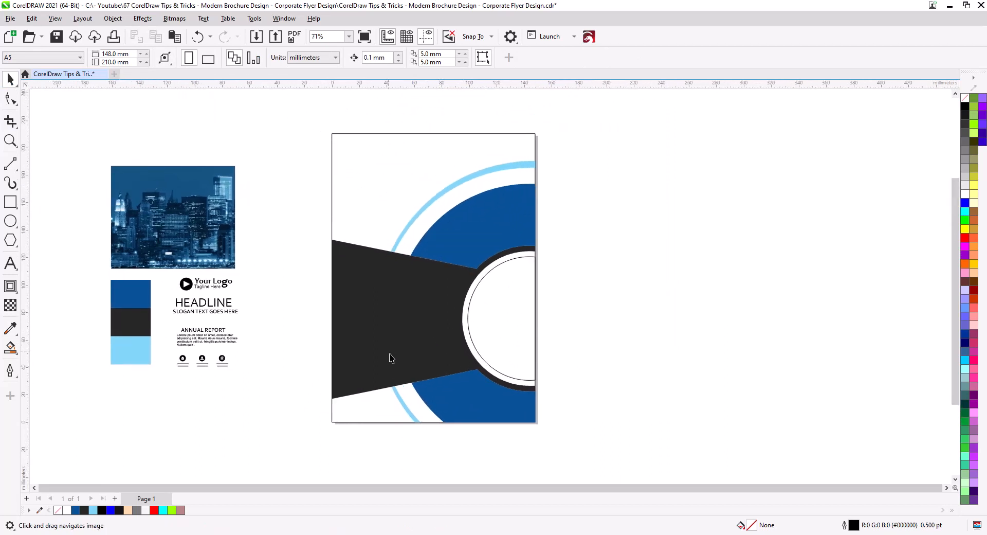
{"action": "left_click_drag", "start_coordinate": [220, 250], "coordinate": [648, 404]}
{"action": "left_click_drag", "start_coordinate": [590, 364], "coordinate": [539, 368]}
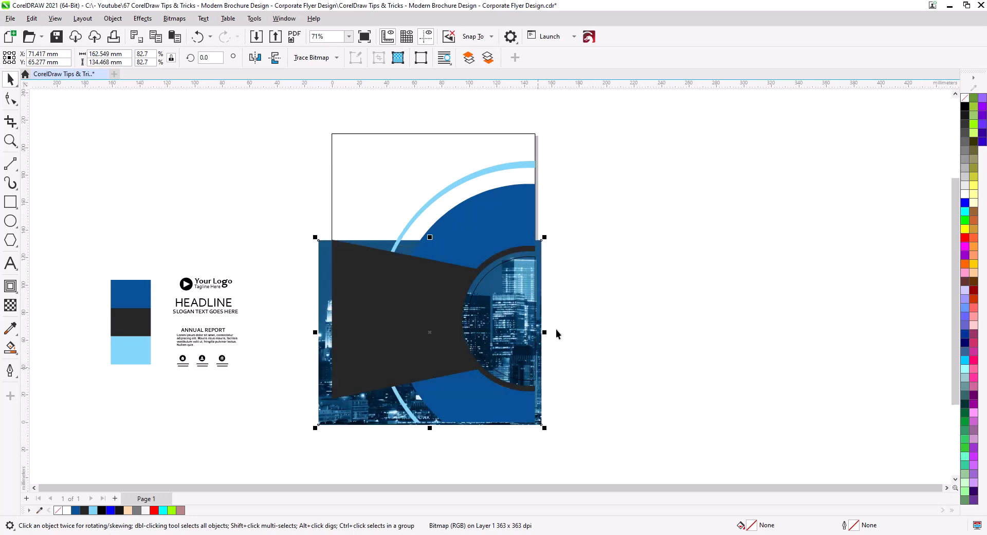
- Scale the skyline photo down proportionally to about 123 × 102 mm so it still covers the half circle at the page's right edge
{"action": "left_click_drag", "start_coordinate": [542, 240], "coordinate": [538, 245]}
{"action": "scroll", "coordinate": [532, 334], "scroll_direction": "up", "scroll_amount": 2}
{"action": "left_click_drag", "start_coordinate": [570, 351], "coordinate": [599, 259]}
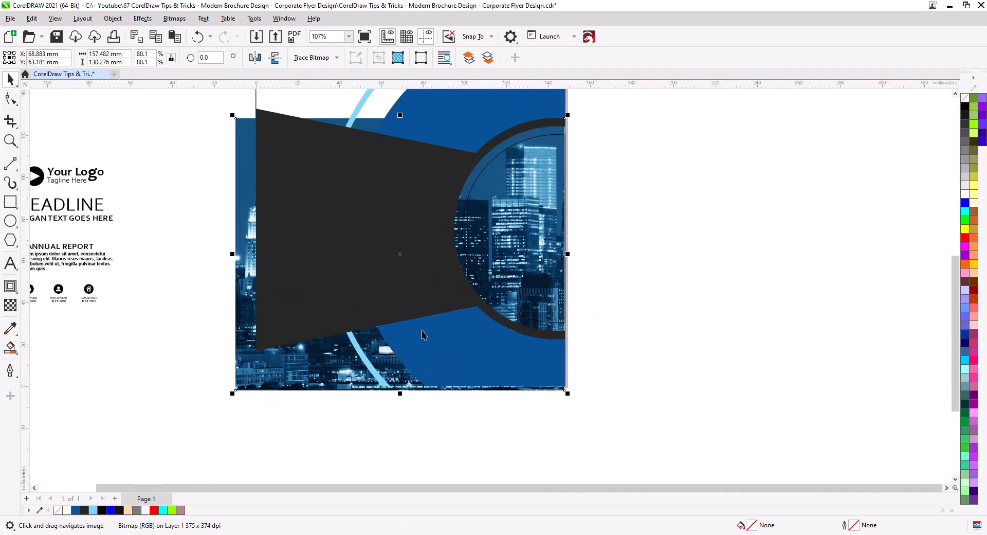
{"action": "left_click_drag", "start_coordinate": [233, 115], "coordinate": [242, 123]}
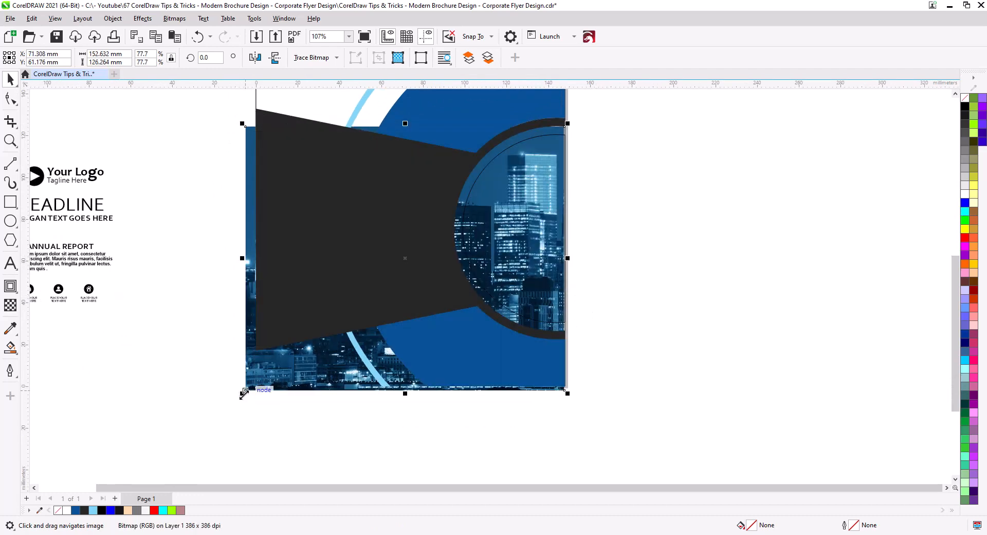
{"action": "left_click_drag", "start_coordinate": [242, 392], "coordinate": [310, 375]}
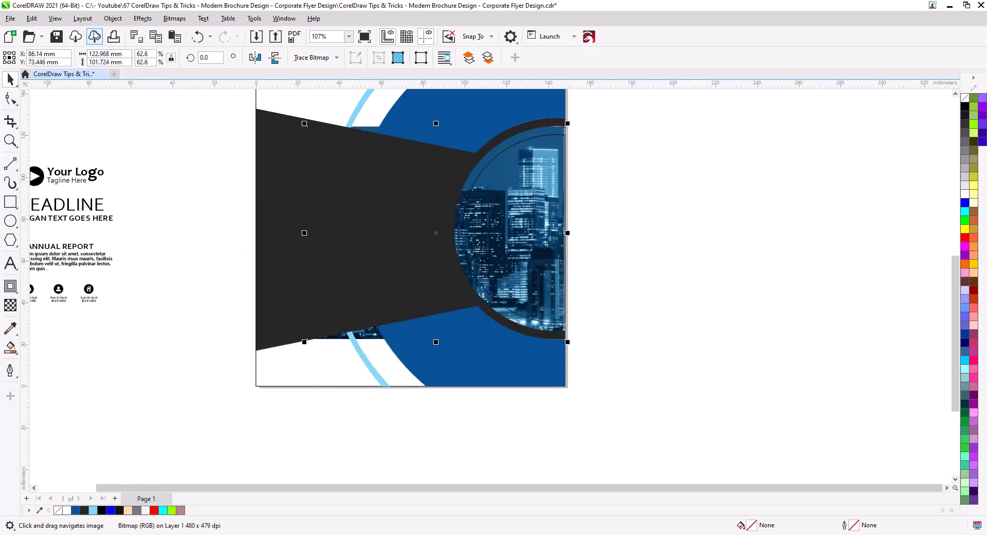
- PowerClip the skyline photo inside the half circle and remove the half circle's outline
{"action": "left_click", "coordinate": [113, 18]}
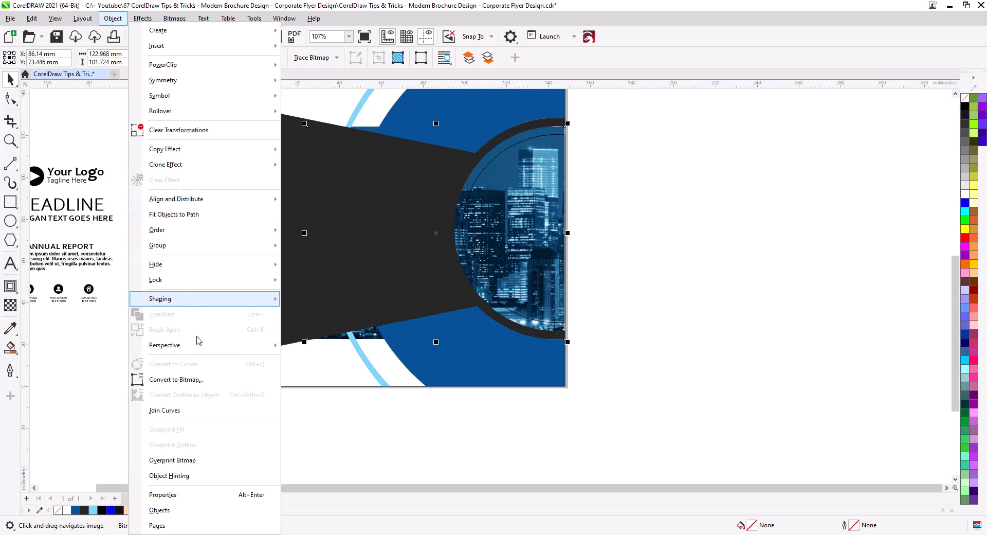
{"action": "left_click", "coordinate": [329, 68]}
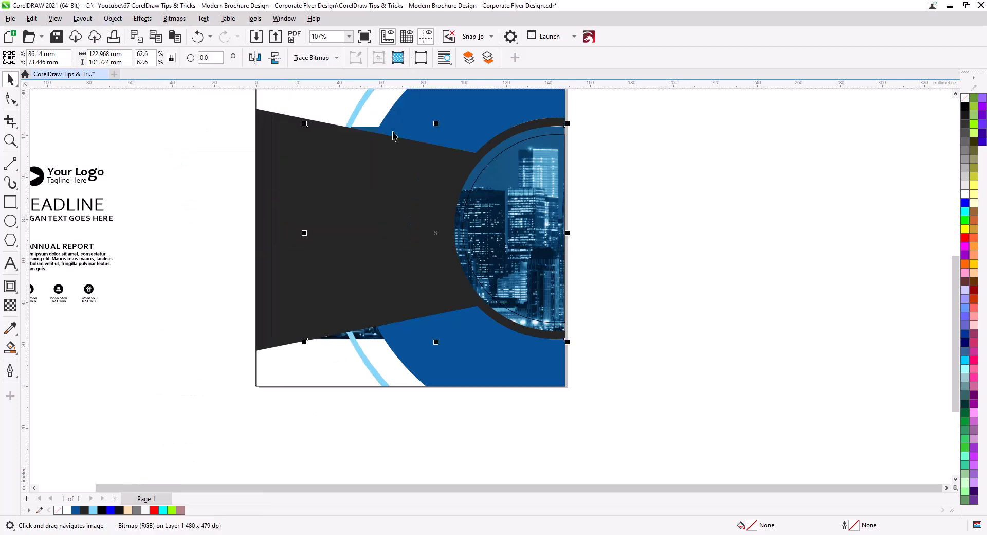
{"action": "left_click", "coordinate": [520, 220]}
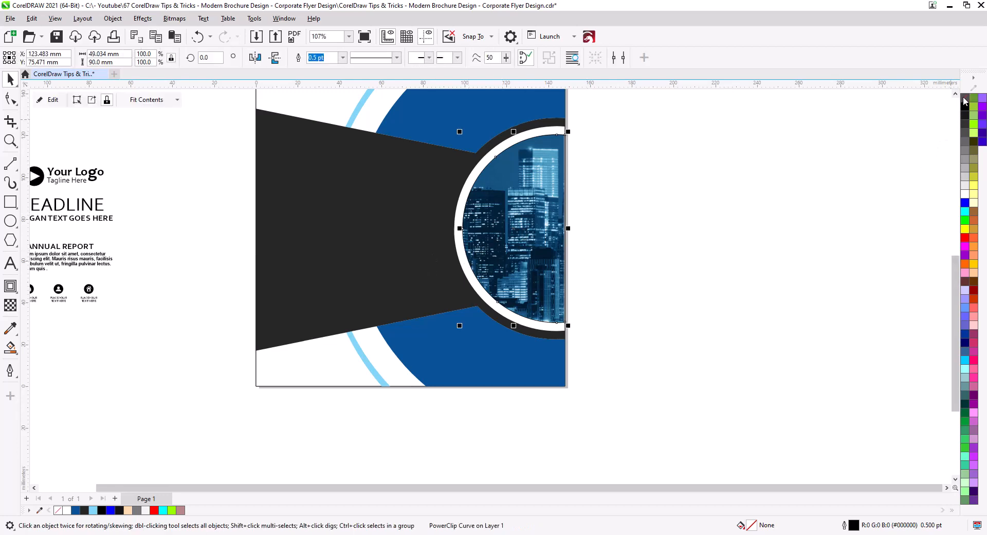
{"action": "right_click", "coordinate": [966, 99]}
{"action": "left_click", "coordinate": [741, 220]}
- Open the half circle's PowerClip contents and convert the photo to a 300 dpi Grayscale (8-bit) bitmap with transparent background
{"action": "left_click", "coordinate": [517, 239]}
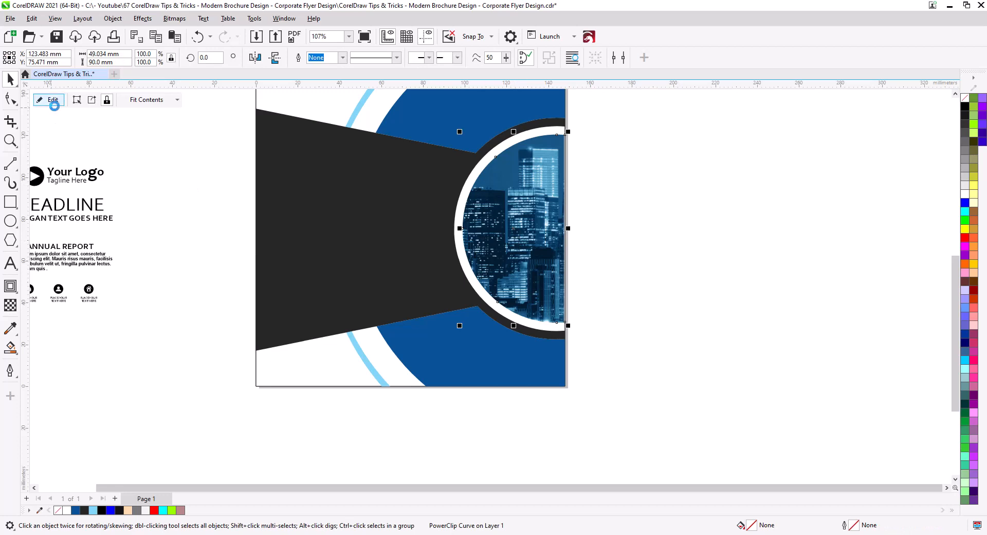
{"action": "left_click", "coordinate": [53, 101]}
{"action": "left_click", "coordinate": [407, 212]}
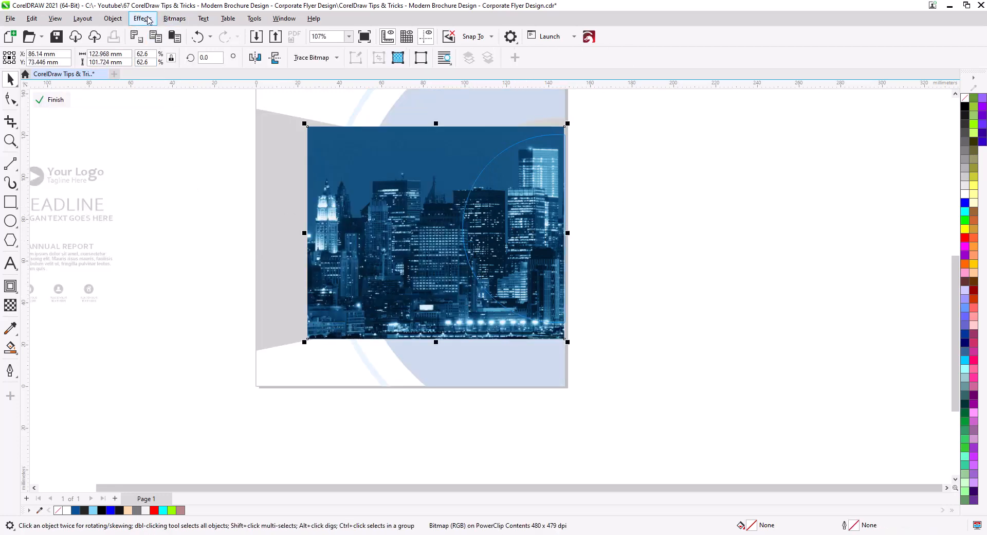
{"action": "left_click", "coordinate": [181, 20]}
{"action": "left_click", "coordinate": [205, 34]}
{"action": "left_click", "coordinate": [506, 242]}
{"action": "left_click", "coordinate": [506, 242]}
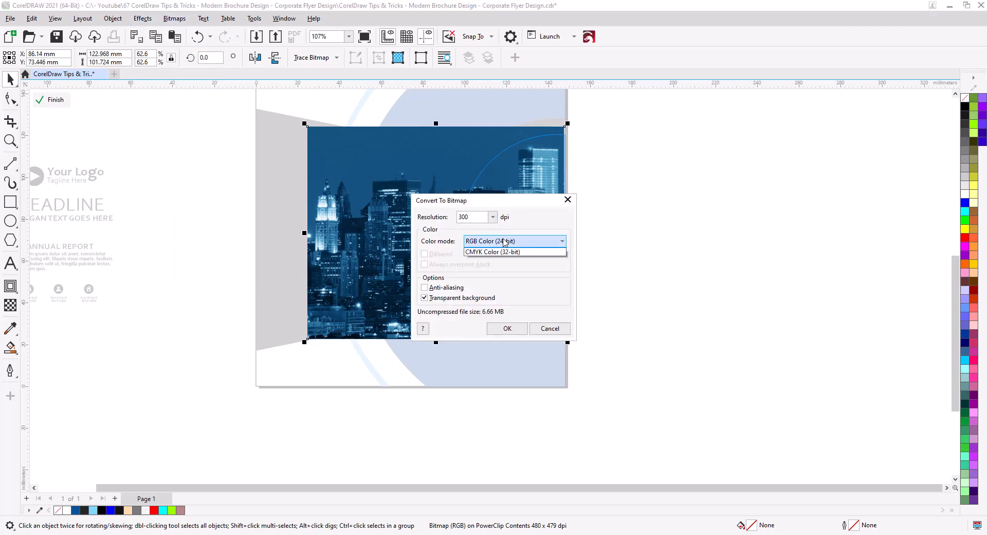
{"action": "left_click", "coordinate": [505, 242]}
{"action": "left_click", "coordinate": [496, 267]}
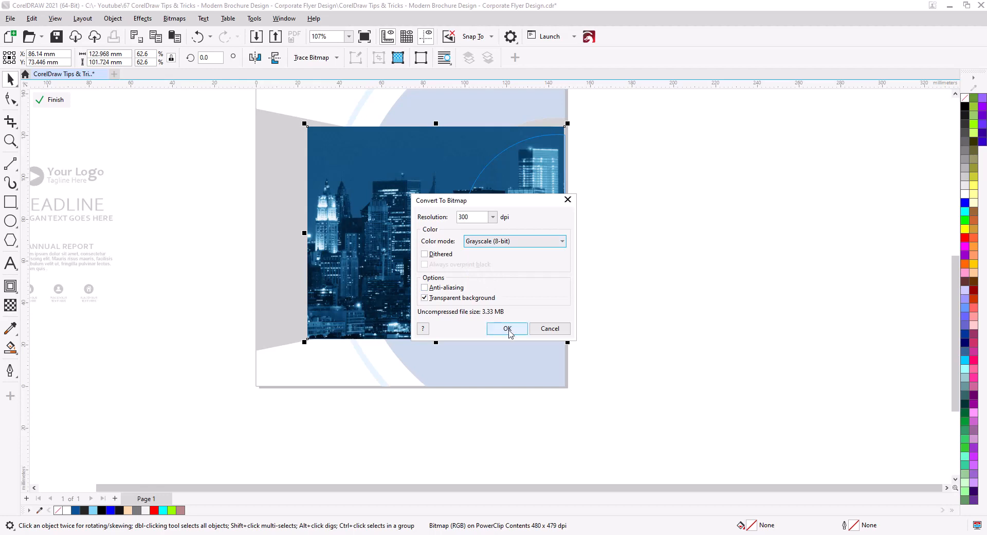
{"action": "left_click", "coordinate": [507, 329]}
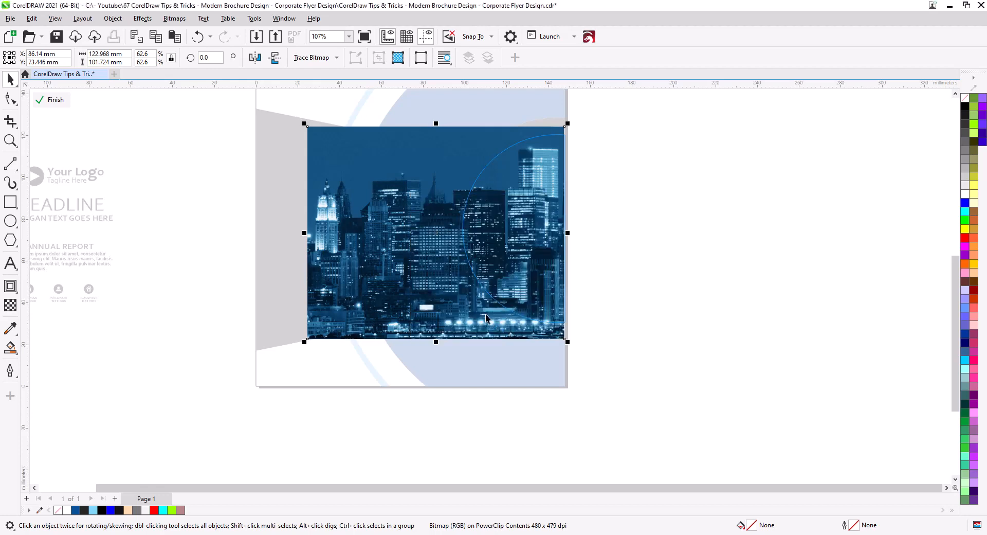
- Reset the photo's Brightness/Contrast/Intensity values, set brightness to 15 and contrast to 19, and finish editing the PowerClip
{"action": "left_click", "coordinate": [150, 23]}
{"action": "mouse_move", "coordinate": [160, 74]}
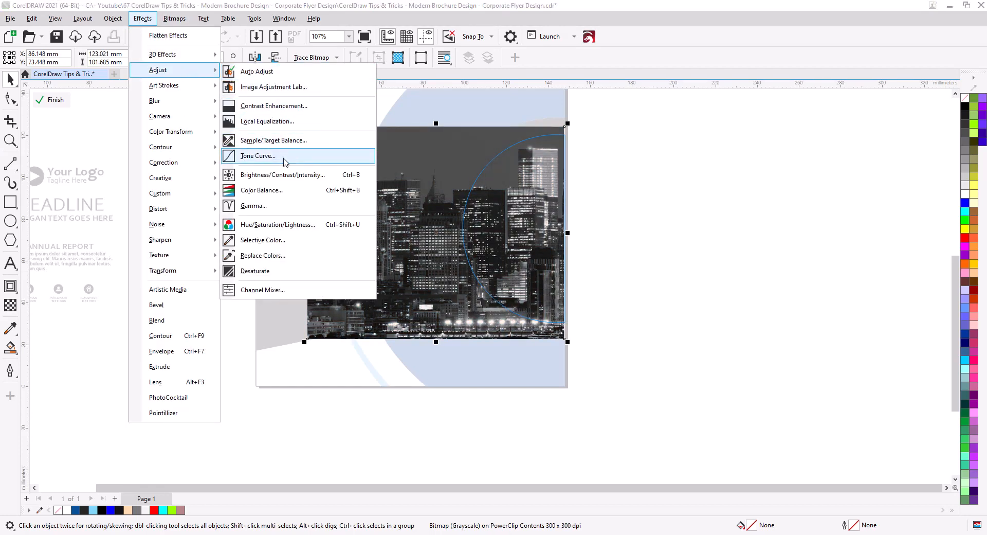
{"action": "left_click", "coordinate": [288, 176]}
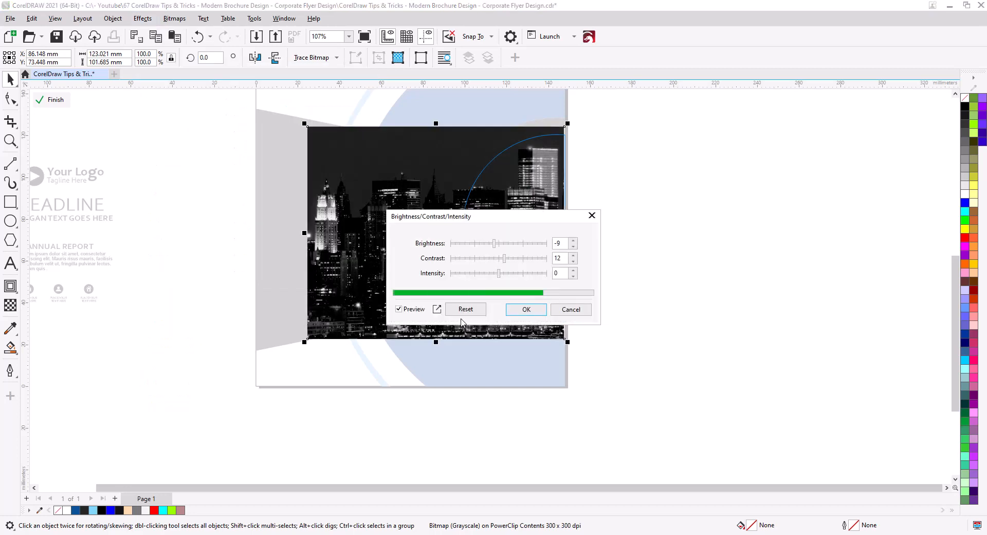
{"action": "left_click", "coordinate": [465, 311]}
{"action": "left_click_drag", "start_coordinate": [489, 216], "coordinate": [679, 249]}
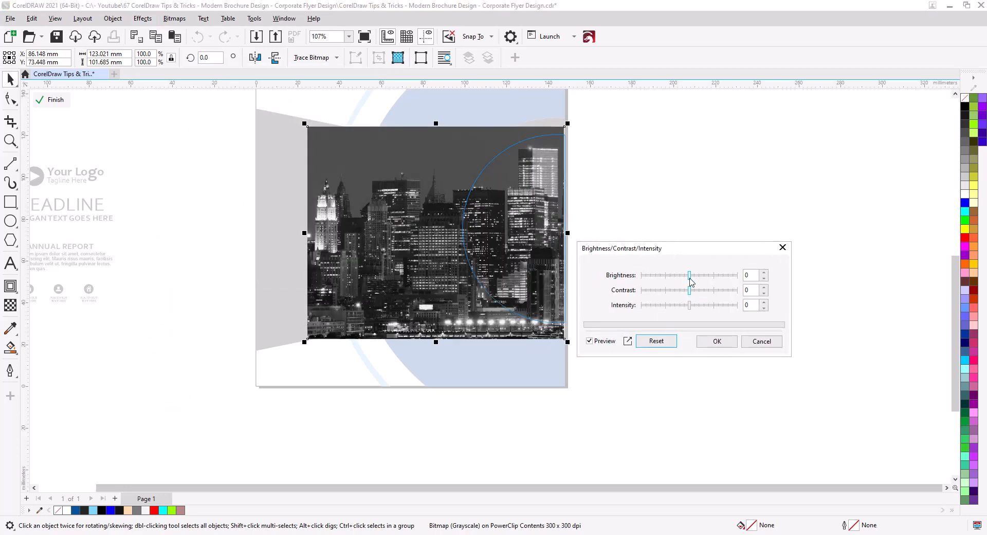
{"action": "left_click_drag", "start_coordinate": [699, 280], "coordinate": [701, 294]}
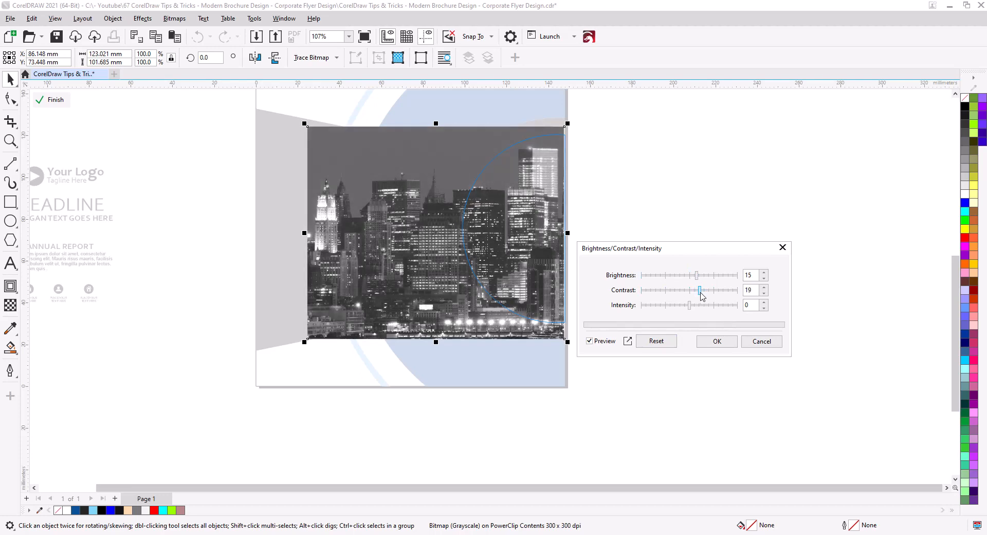
{"action": "left_click", "coordinate": [723, 343]}
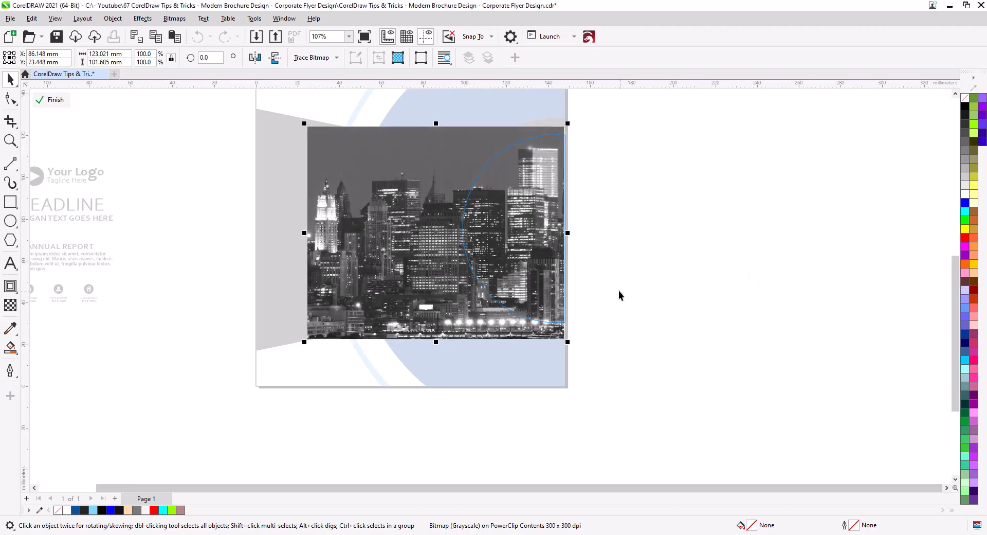
{"action": "left_click", "coordinate": [61, 100]}
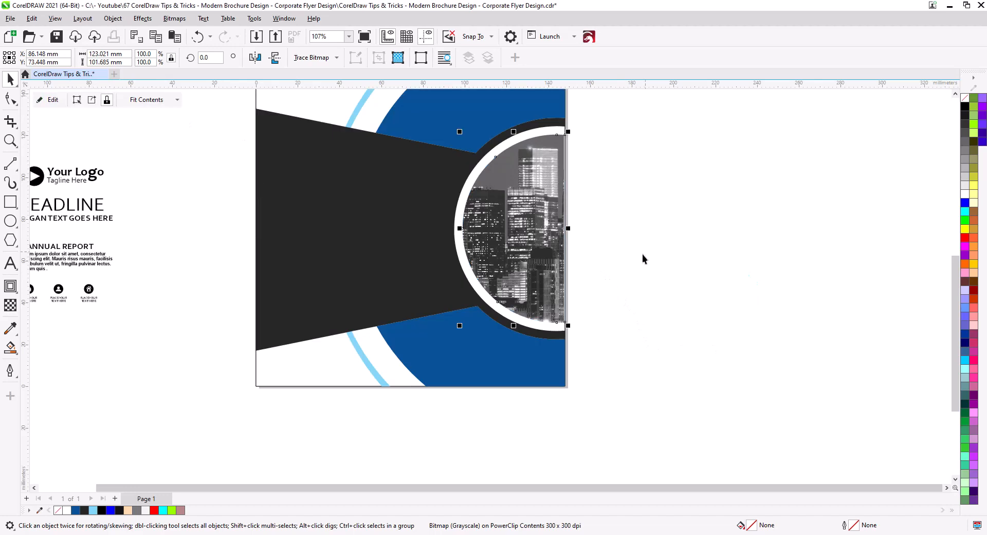
- Add a black inner shadow to the photo half circle, offset about 9.3 mm horizontally and -3 mm vertically
{"action": "left_click", "coordinate": [642, 255]}
{"action": "left_click_drag", "start_coordinate": [620, 242], "coordinate": [542, 301]}
{"action": "left_click", "coordinate": [427, 276]}
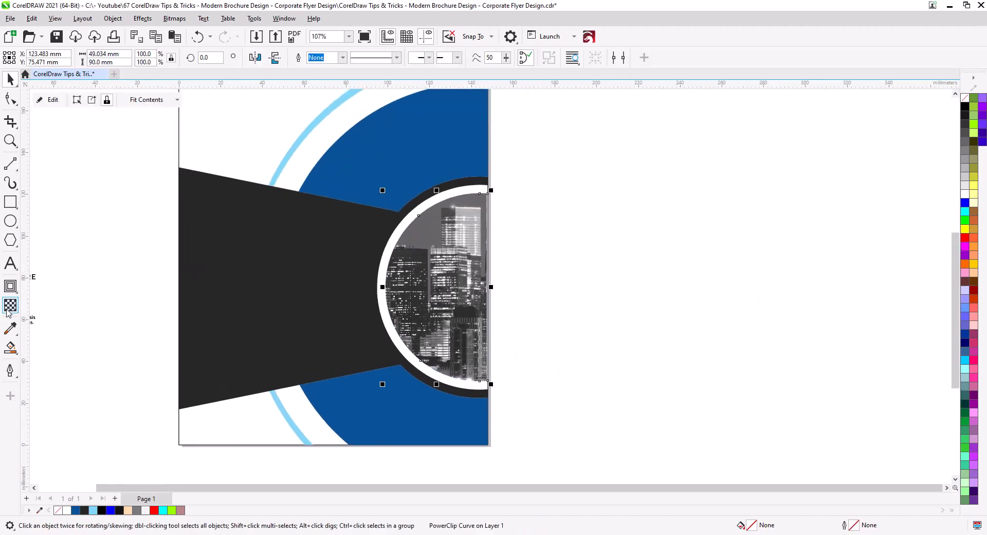
{"action": "left_click", "coordinate": [11, 286]}
{"action": "left_click", "coordinate": [46, 286]}
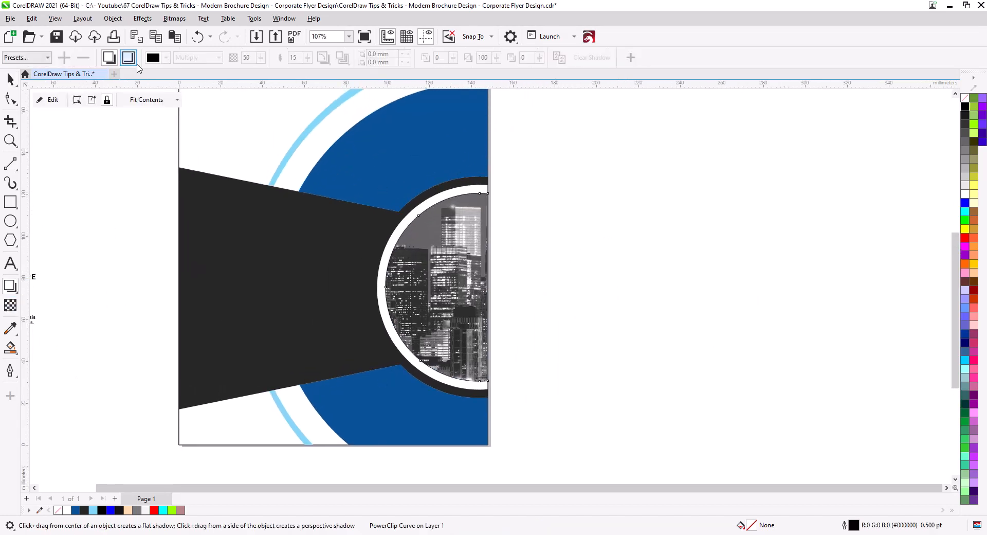
{"action": "left_click", "coordinate": [128, 58]}
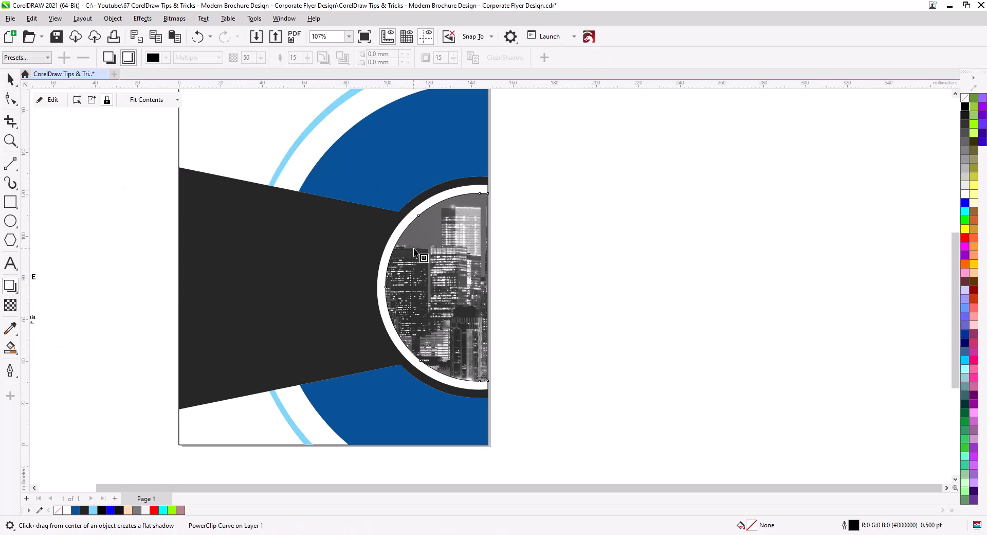
{"action": "left_click_drag", "start_coordinate": [436, 287], "coordinate": [508, 310]}
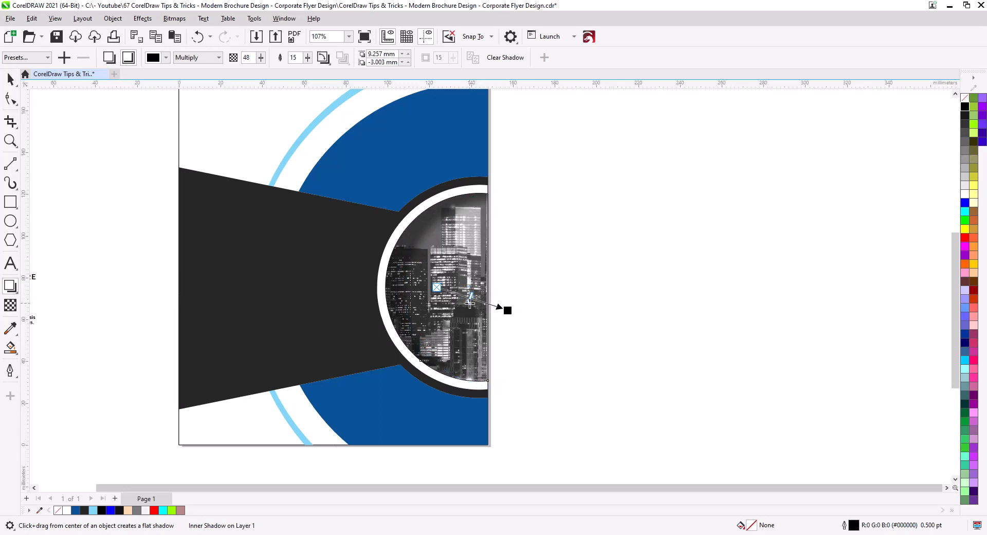
- Lower the inner shadow's opacity on the photo half circle to 38
{"action": "left_click_drag", "start_coordinate": [469, 302], "coordinate": [467, 312]}
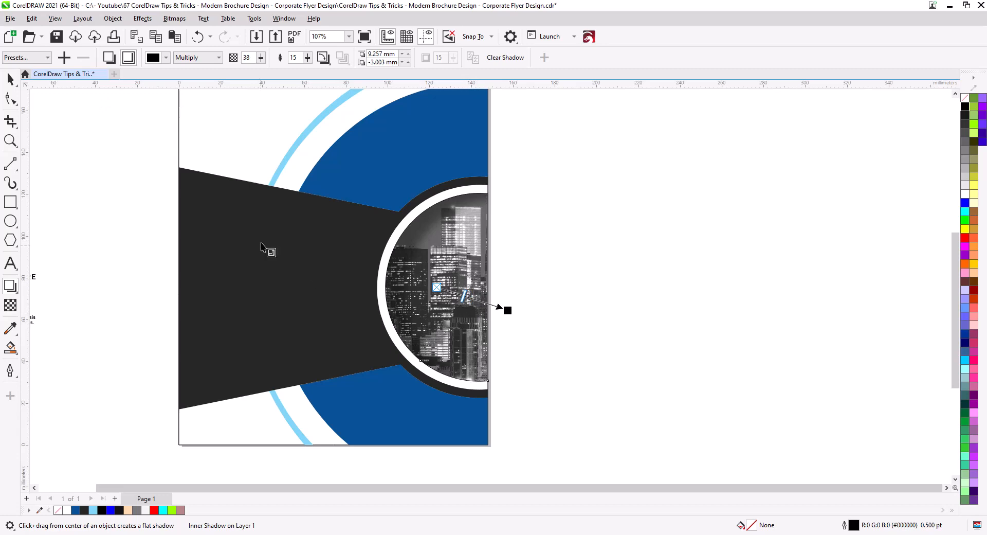
{"action": "left_click", "coordinate": [10, 78]}
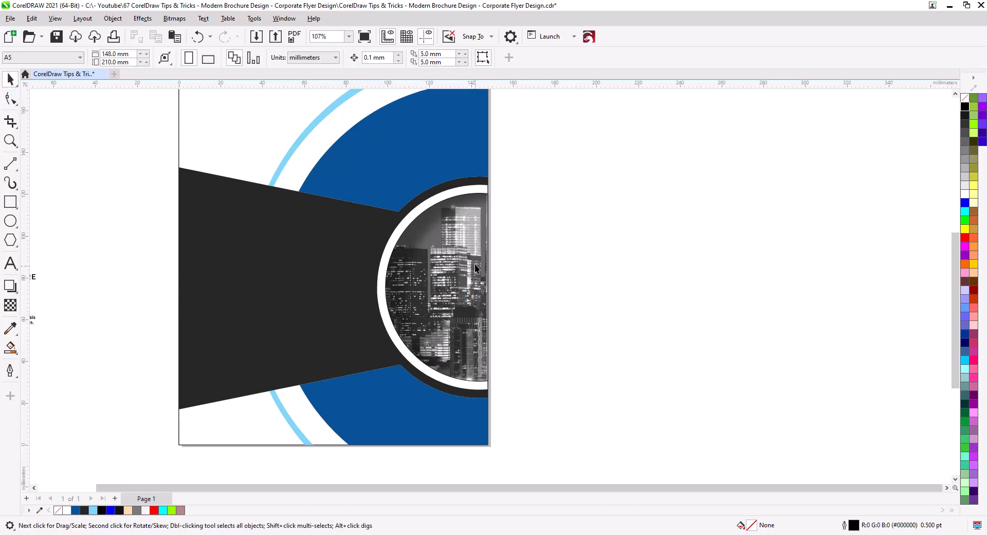
- Open the half circle's PowerClip contents, increase the skyline photo's brightness with contrast at 23, and finish editing the PowerClip
{"action": "left_click", "coordinate": [50, 100]}
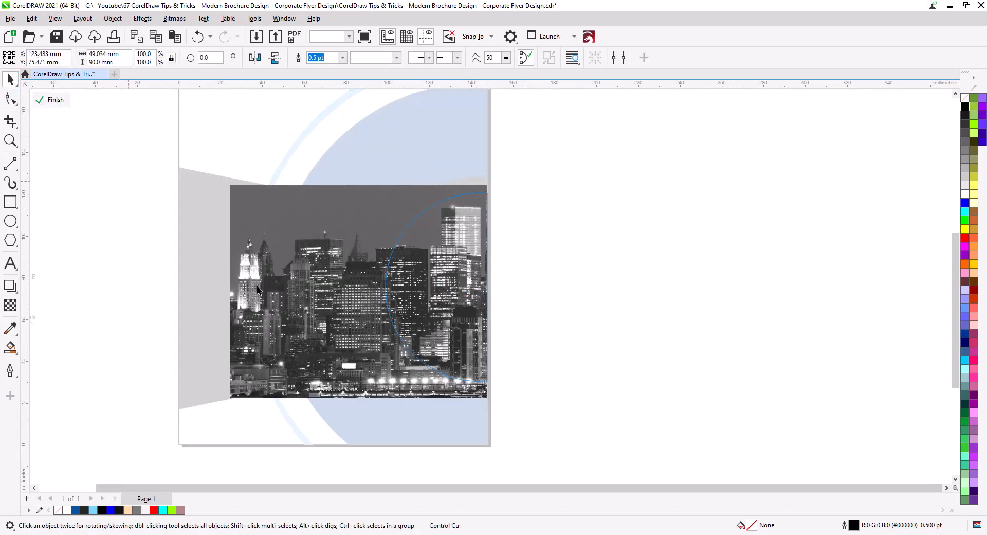
{"action": "left_click", "coordinate": [266, 259]}
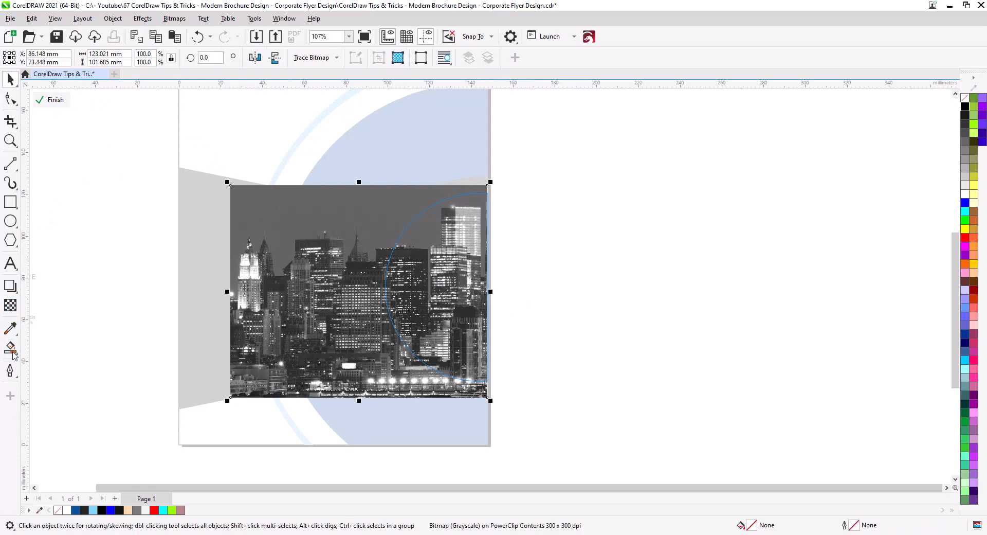
{"action": "left_click", "coordinate": [153, 20]}
{"action": "mouse_move", "coordinate": [158, 70]}
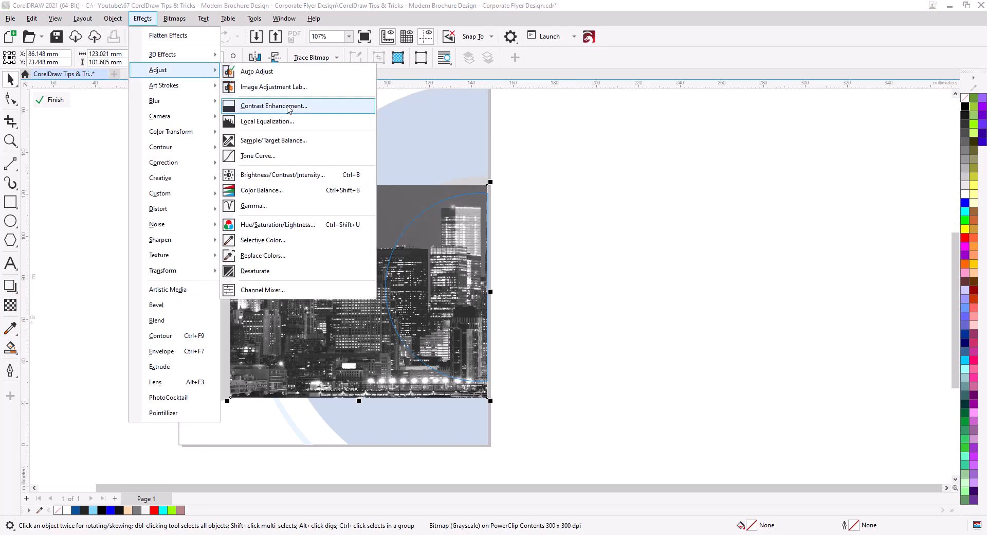
{"action": "left_click", "coordinate": [287, 176]}
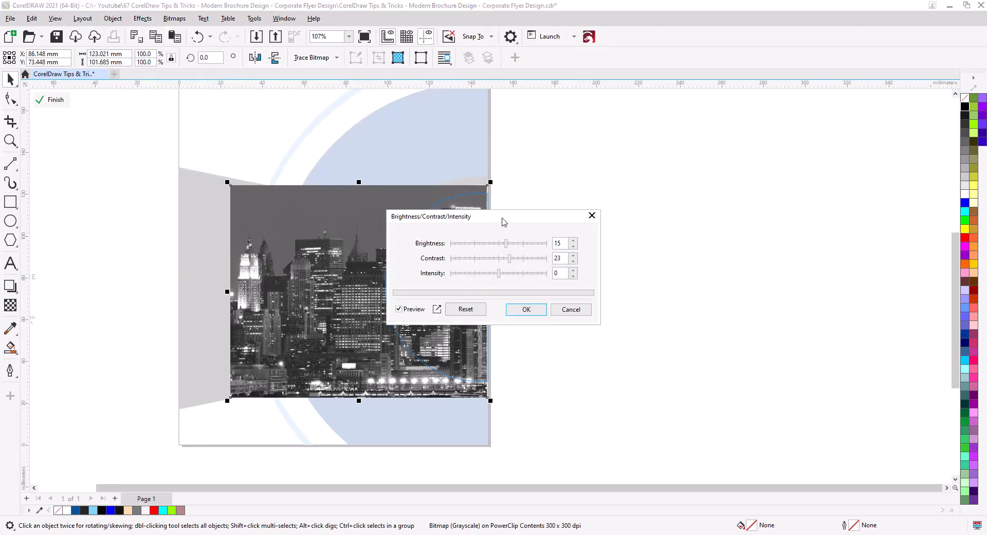
{"action": "left_click_drag", "start_coordinate": [503, 221], "coordinate": [630, 230]}
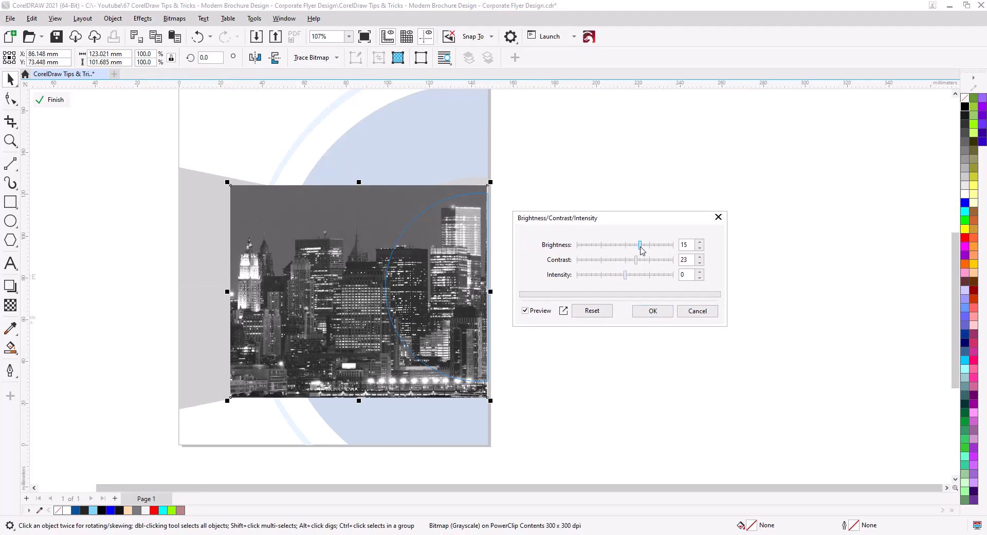
{"action": "left_click", "coordinate": [653, 312]}
{"action": "left_click", "coordinate": [52, 99]}
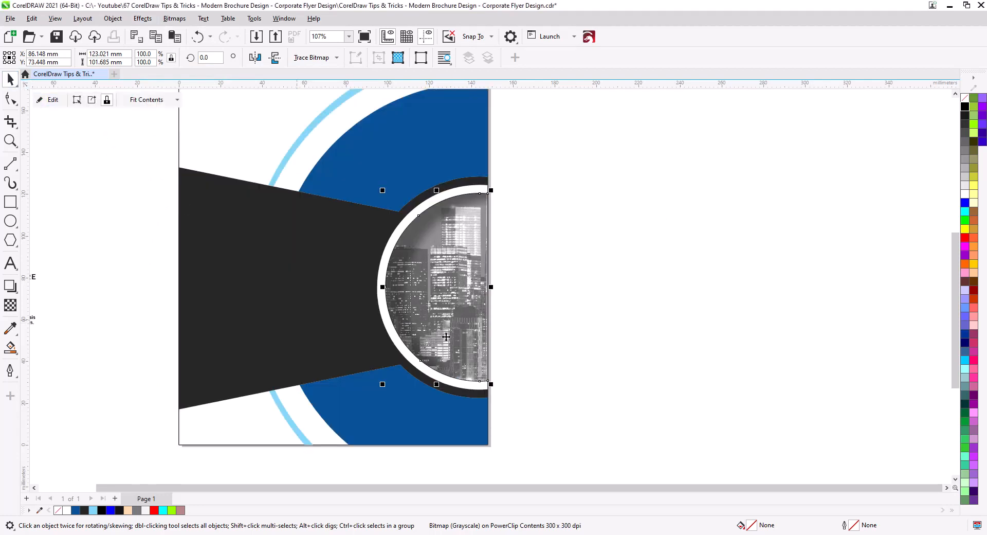
- Remove the outline from the photo half circle
{"action": "left_click", "coordinate": [585, 340]}
{"action": "left_click", "coordinate": [469, 260]}
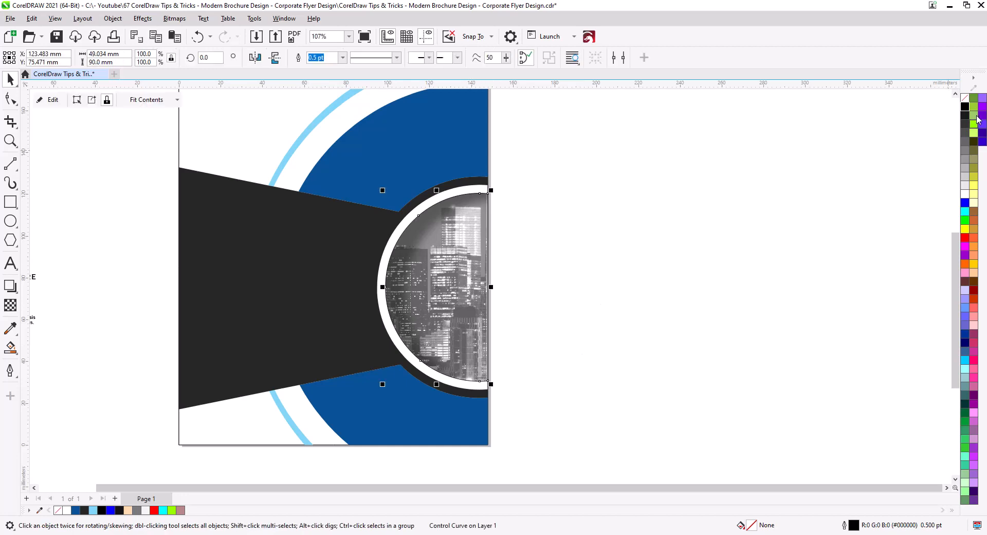
{"action": "right_click", "coordinate": [966, 98]}
{"action": "left_click", "coordinate": [690, 247]}
- Place the logo with its tagline in the flyer's upper left corner, enlarged and filled with the layout's blue (R7 G82 B149)
{"action": "left_click_drag", "start_coordinate": [539, 282], "coordinate": [640, 319]}
{"action": "scroll", "coordinate": [625, 305], "scroll_direction": "down", "scroll_amount": 2}
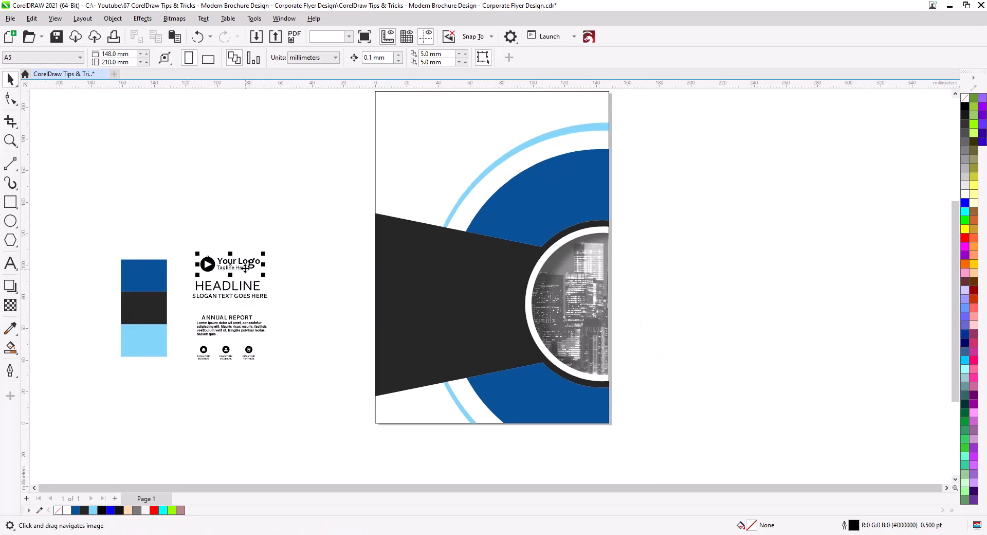
{"action": "left_click_drag", "start_coordinate": [246, 267], "coordinate": [436, 124]}
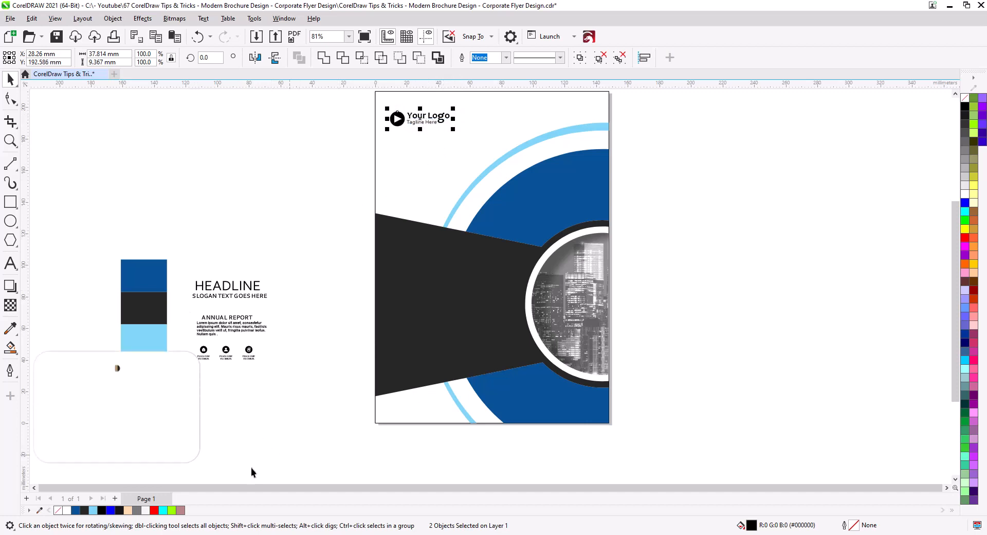
{"action": "left_click", "coordinate": [76, 511]}
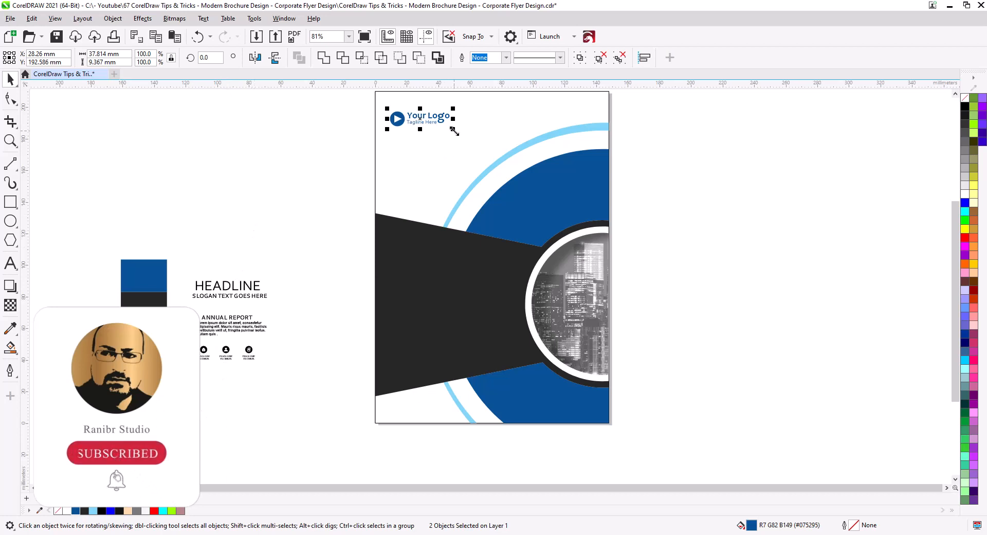
{"action": "left_click_drag", "start_coordinate": [453, 129], "coordinate": [473, 144]}
{"action": "left_click", "coordinate": [333, 221]}
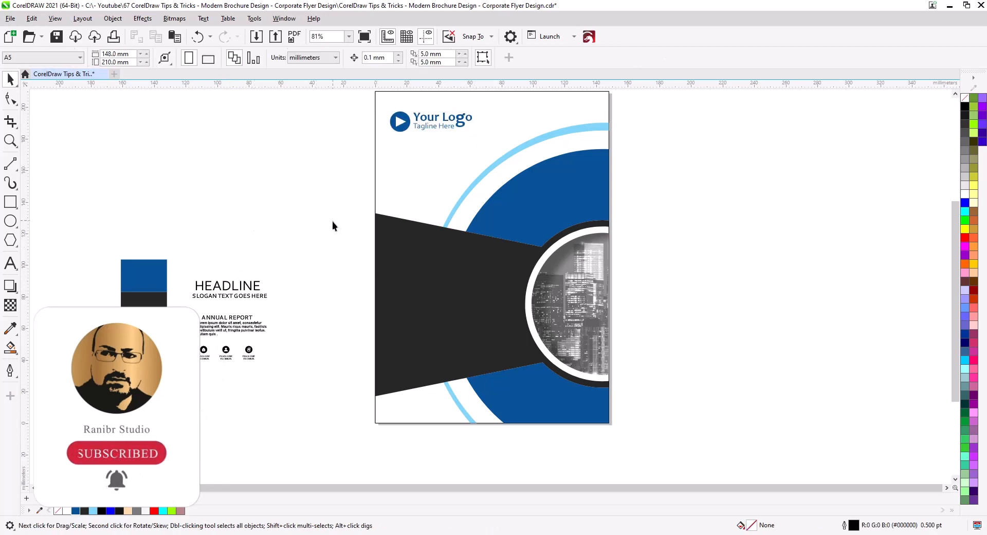
- Move the HEADLINE and slogan texts onto the blue circle above the photo and fill them white
{"action": "left_click_drag", "start_coordinate": [229, 295], "coordinate": [580, 187]}
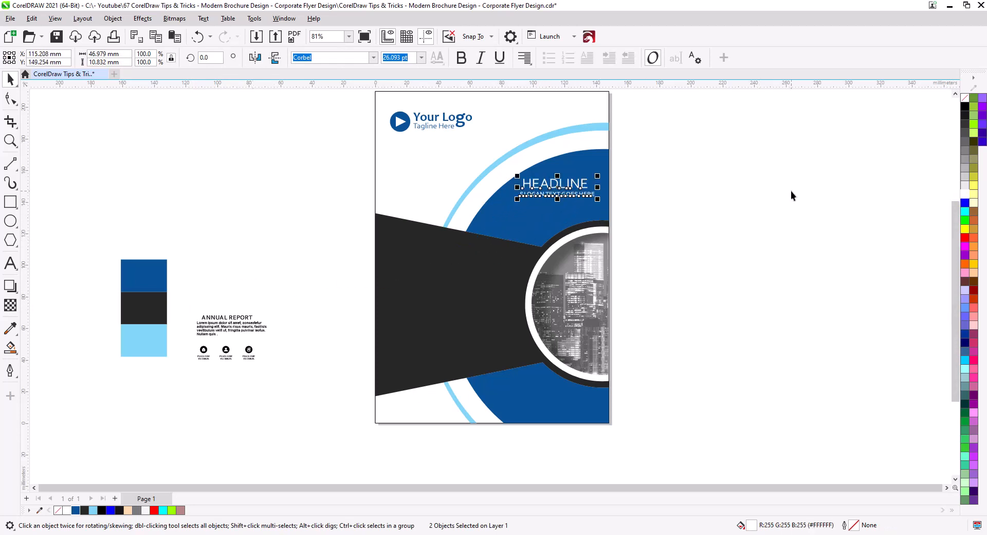
{"action": "scroll", "coordinate": [623, 223], "scroll_direction": "up", "scroll_amount": 3}
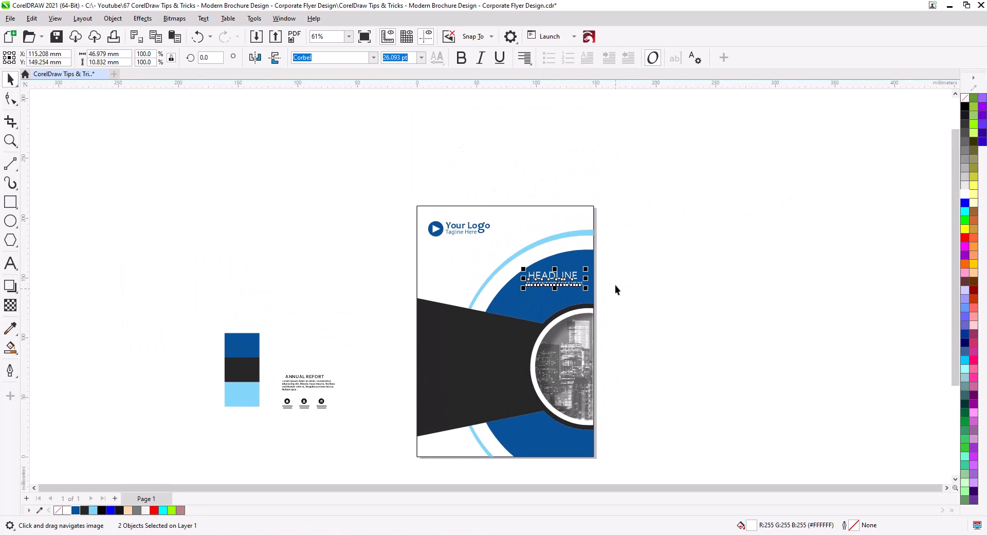
{"action": "scroll", "coordinate": [619, 280], "scroll_direction": "up", "scroll_amount": 5}
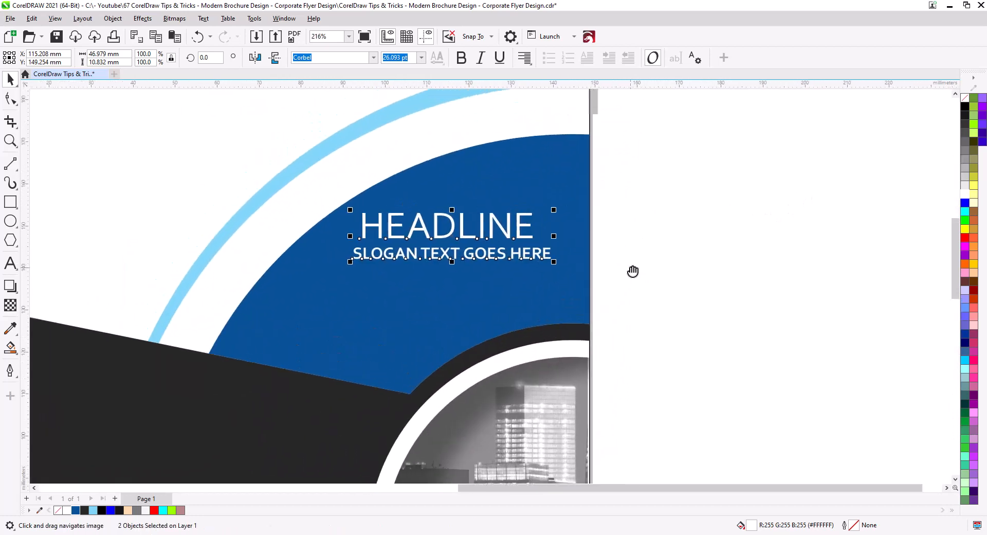
{"action": "left_click", "coordinate": [662, 253]}
- Scale the slogan to about 7.9 pt and HEADLINE to about 32.3 pt, with the slogan directly beneath the headline's left edge
{"action": "left_click_drag", "start_coordinate": [534, 259], "coordinate": [492, 286]}
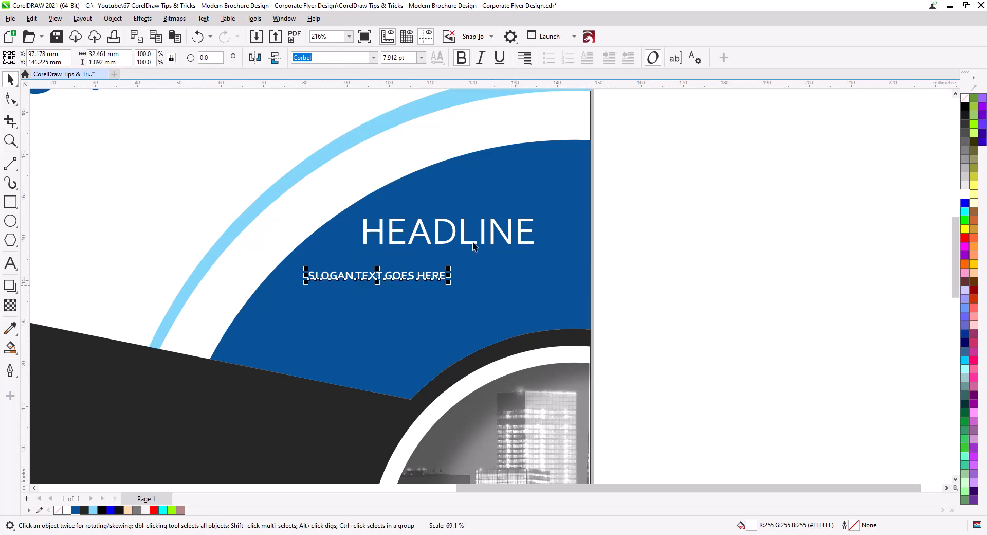
{"action": "left_click", "coordinate": [469, 241]}
{"action": "left_click_drag", "start_coordinate": [538, 249], "coordinate": [580, 287]}
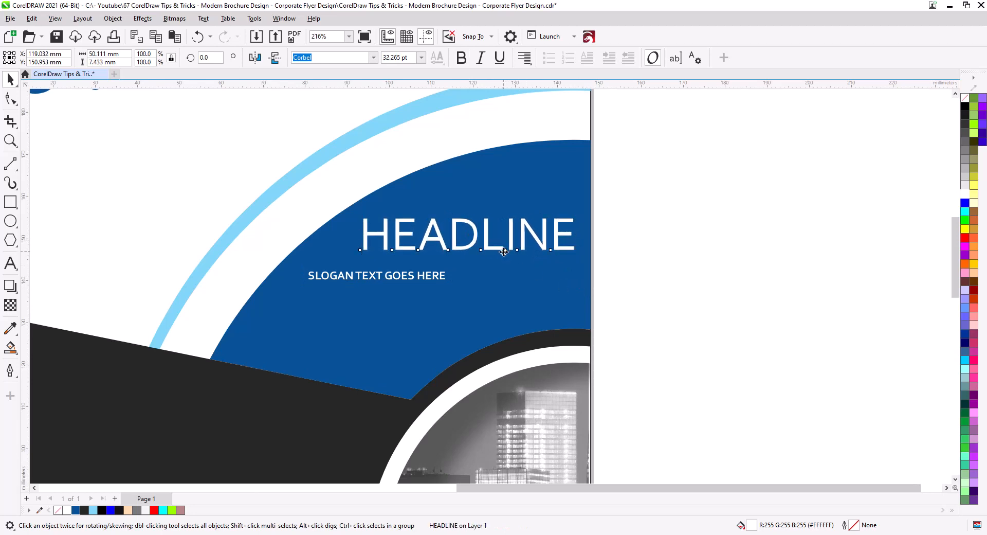
{"action": "left_click_drag", "start_coordinate": [504, 251], "coordinate": [498, 280]}
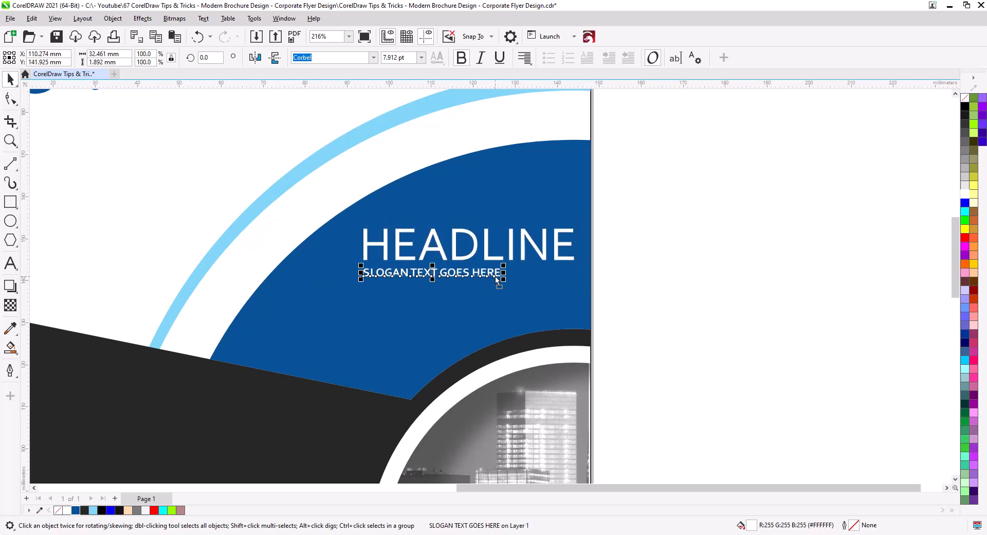
- Widen the slogan's letter spacing and right-align the slogan with HEADLINE
{"action": "left_click", "coordinate": [10, 99]}
{"action": "left_click_drag", "start_coordinate": [505, 282], "coordinate": [585, 295]}
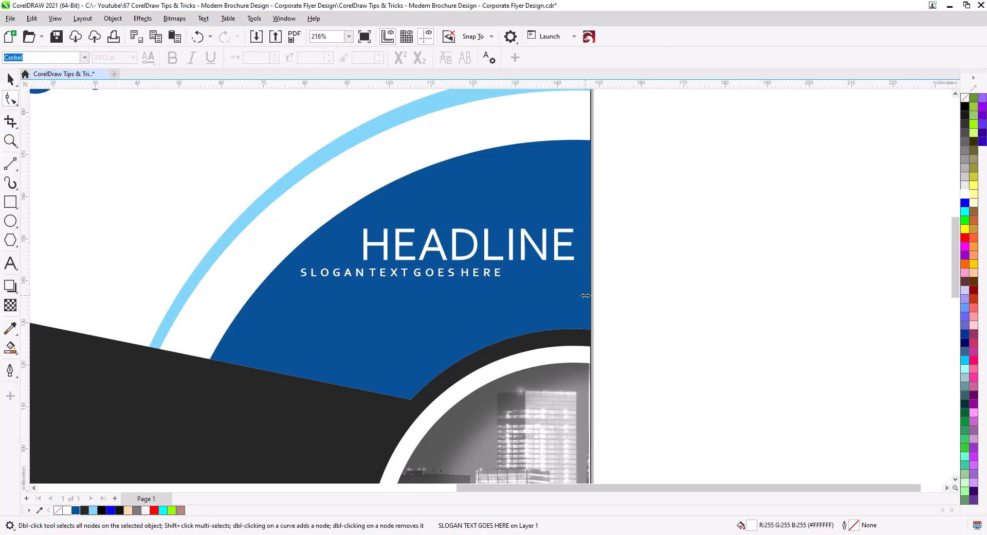
{"action": "left_click", "coordinate": [10, 79]}
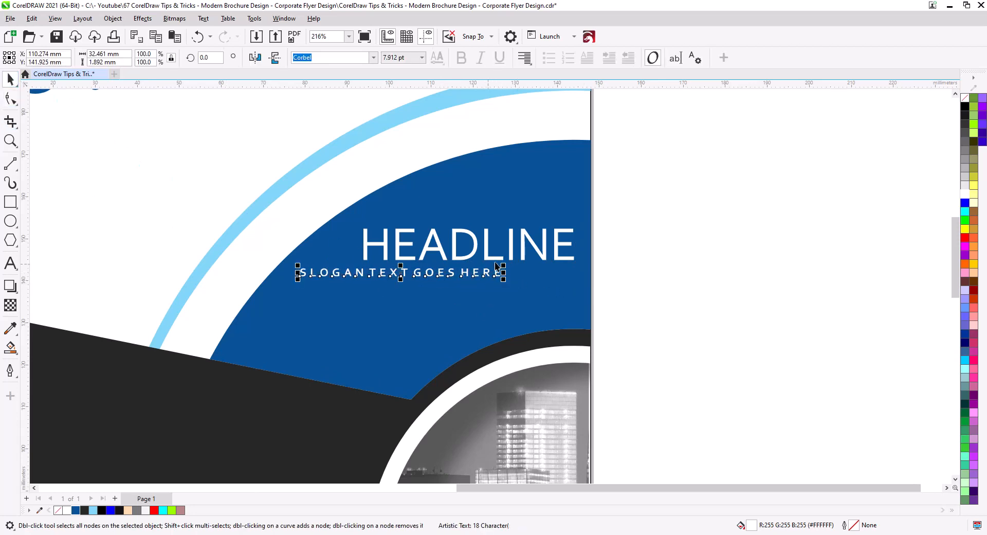
{"action": "left_click", "coordinate": [511, 255], "text": "shift"}
{"action": "key", "text": "r"}
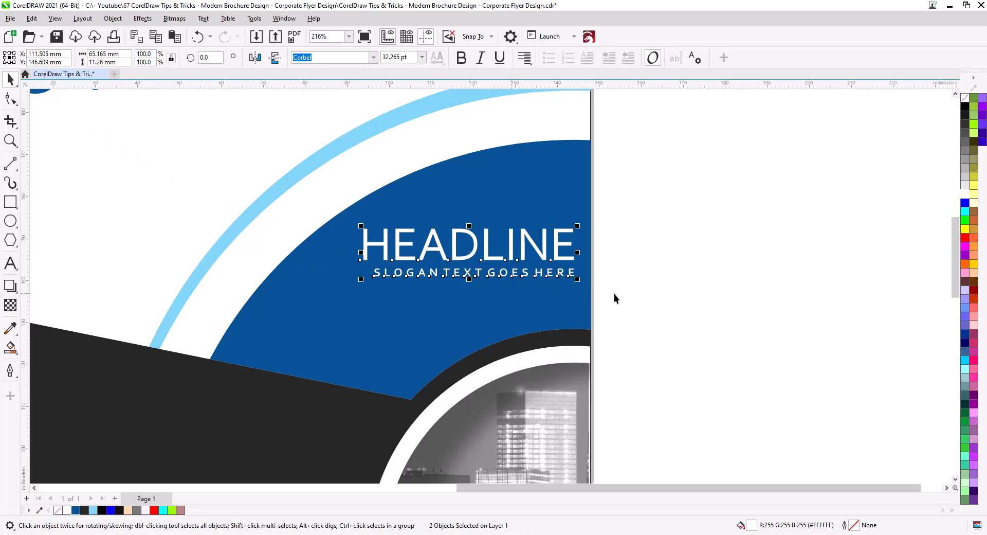
{"action": "left_click", "coordinate": [637, 300]}
- Fine-tune the slogan's letter spacing so the line spans the full width of HEADLINE, and align both texts
{"action": "left_click", "coordinate": [9, 98]}
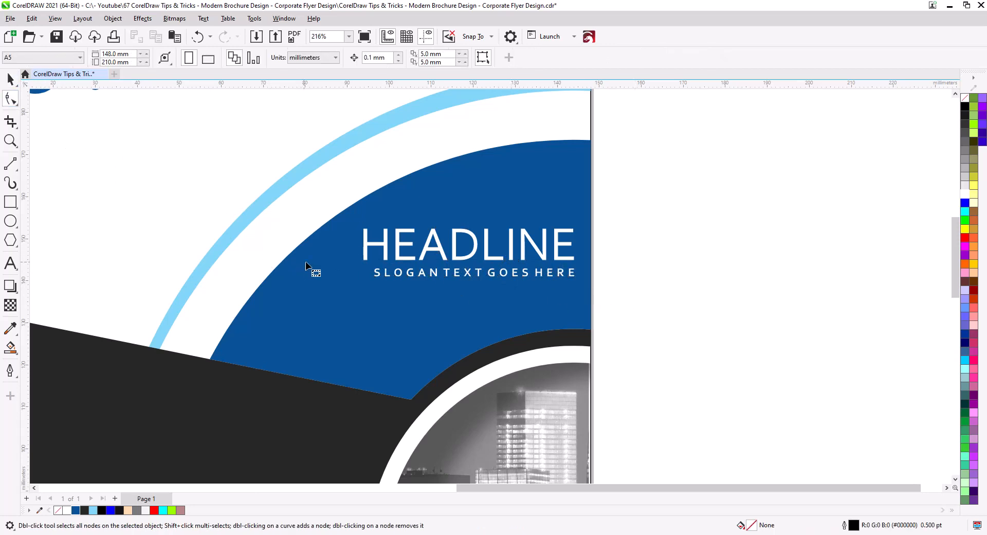
{"action": "left_click", "coordinate": [373, 280]}
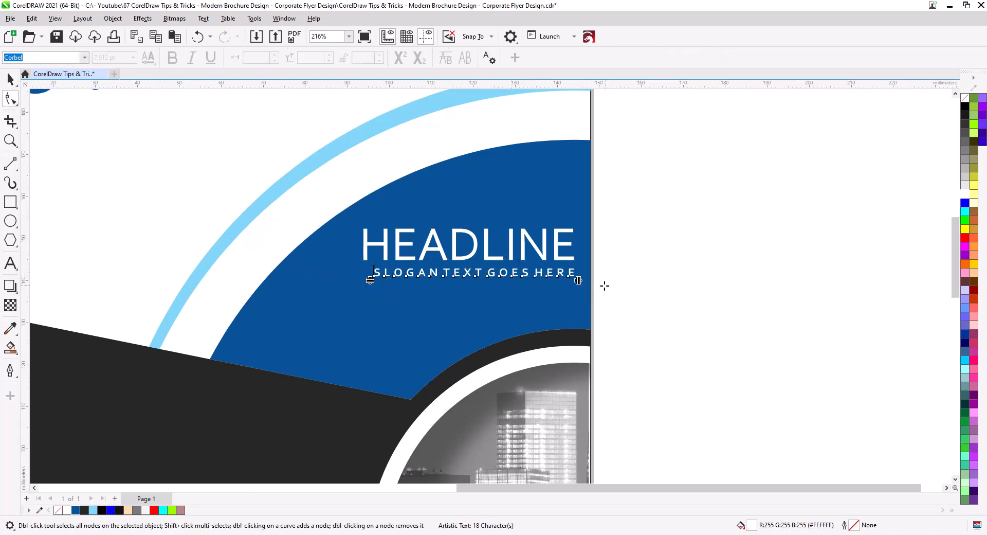
{"action": "left_click_drag", "start_coordinate": [580, 281], "coordinate": [586, 282]}
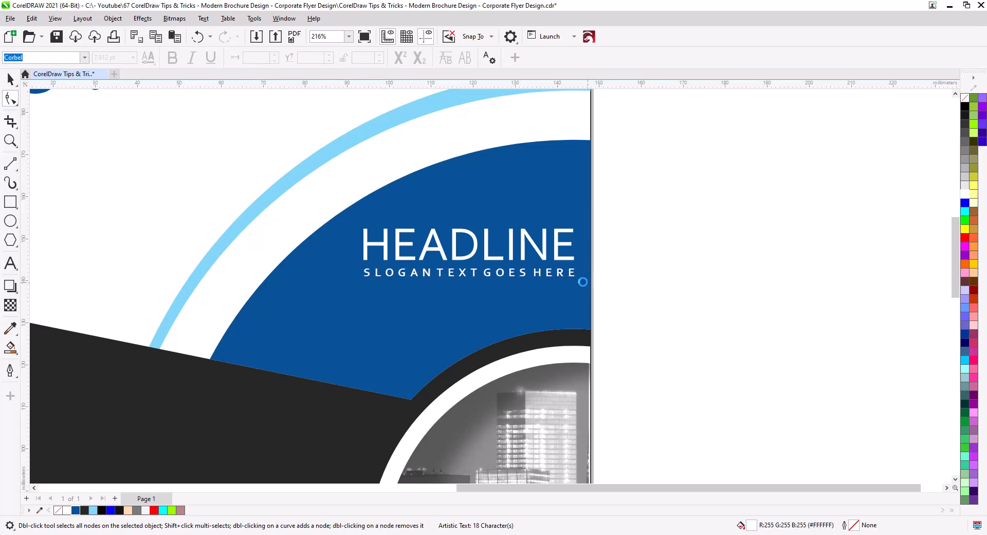
{"action": "left_click", "coordinate": [10, 79]}
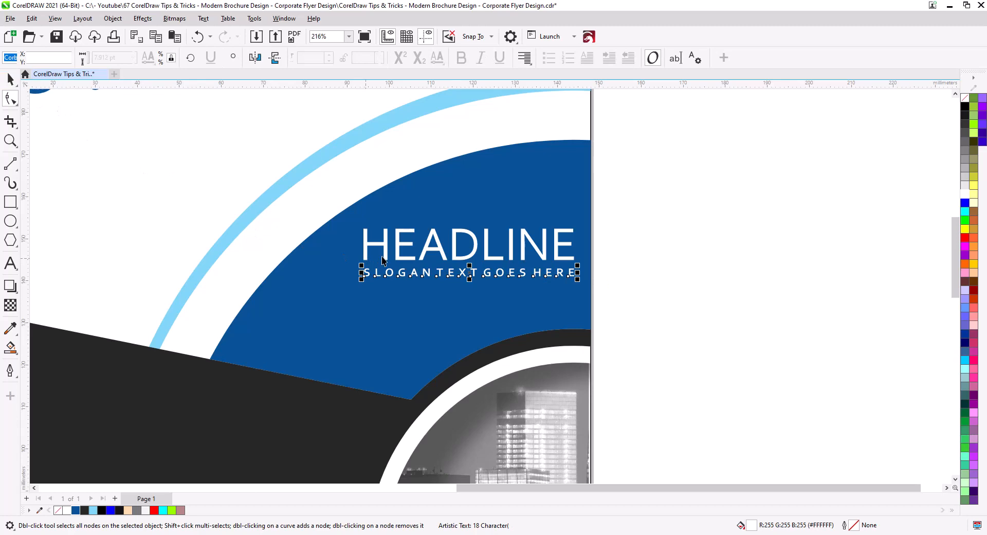
{"action": "left_click", "coordinate": [422, 257], "text": "shift"}
{"action": "left_click", "coordinate": [659, 279]}
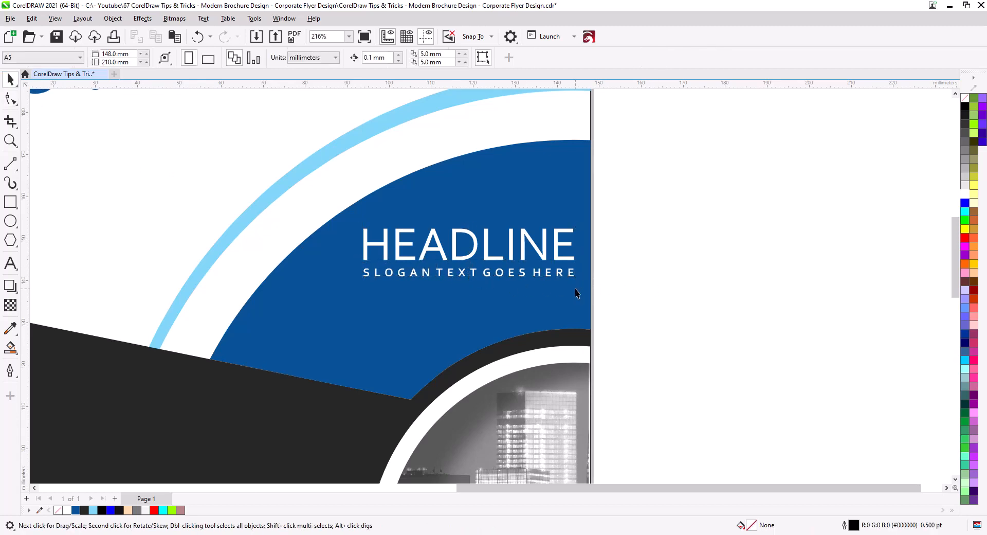
- Shift HEADLINE and the slogan together about 1 mm to the right
{"action": "scroll", "coordinate": [575, 296], "scroll_direction": "down", "scroll_amount": 1}
{"action": "left_click_drag", "start_coordinate": [637, 301], "coordinate": [373, 213]}
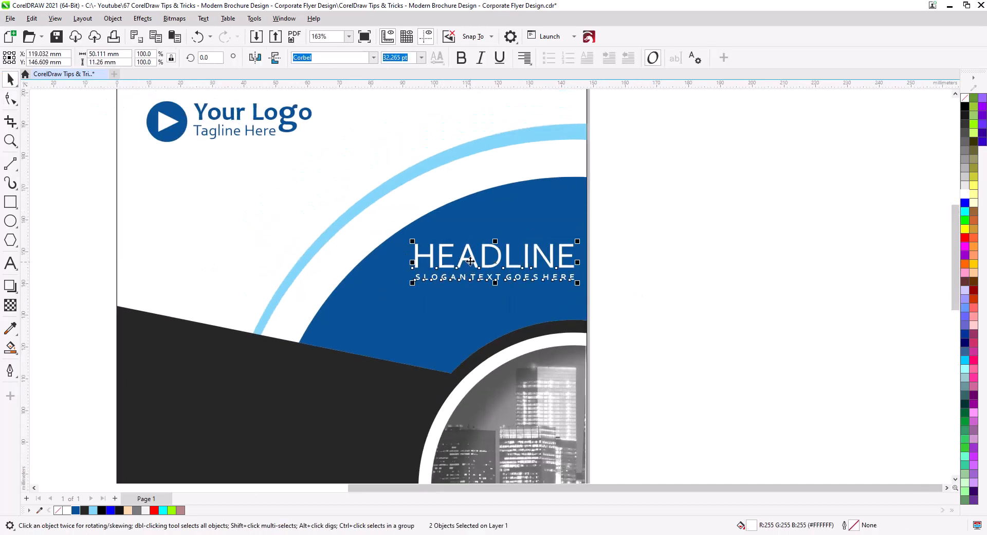
{"action": "key", "text": "Escape"}
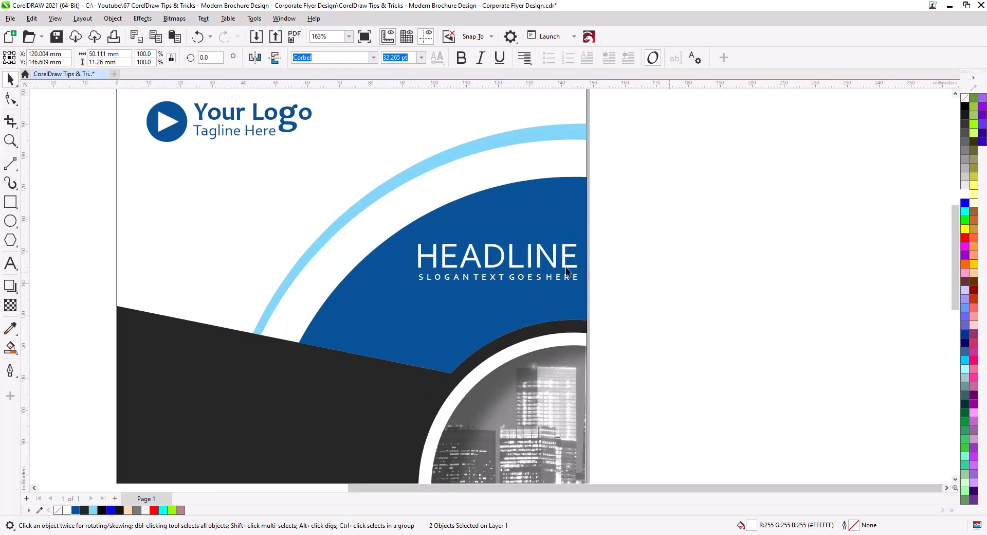
- Move the ANNUAL REPORT title and its paragraph onto the upper part of the dark shape and fill them white
{"action": "scroll", "coordinate": [505, 251], "scroll_direction": "down", "scroll_amount": 1}
{"action": "scroll", "coordinate": [505, 252], "scroll_direction": "down", "scroll_amount": 2}
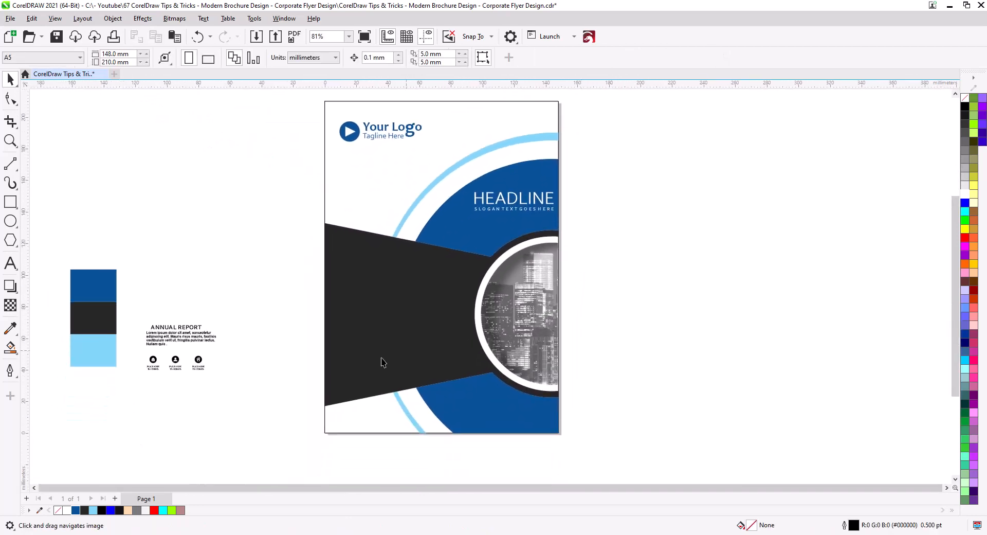
{"action": "left_click_drag", "start_coordinate": [142, 308], "coordinate": [234, 352]}
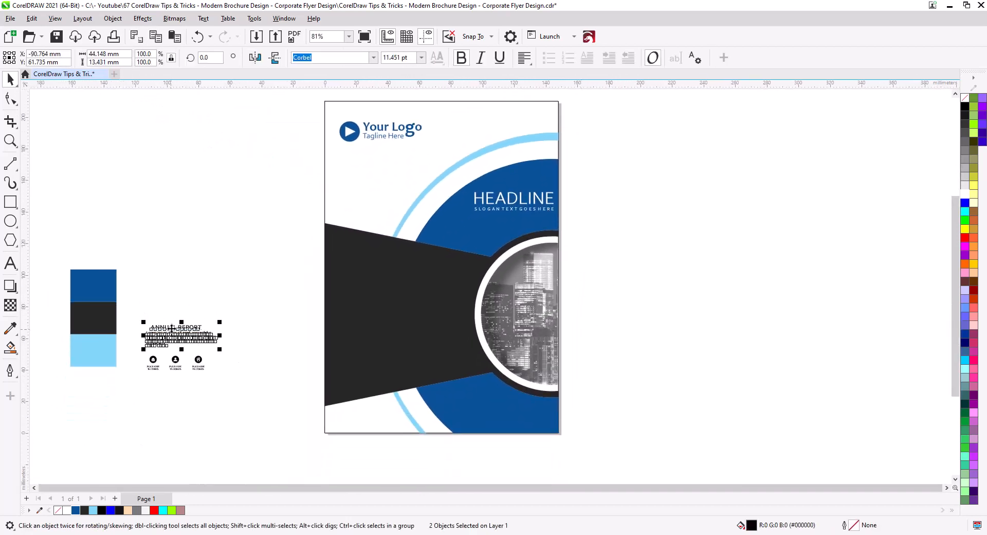
{"action": "left_click_drag", "start_coordinate": [191, 324], "coordinate": [403, 272]}
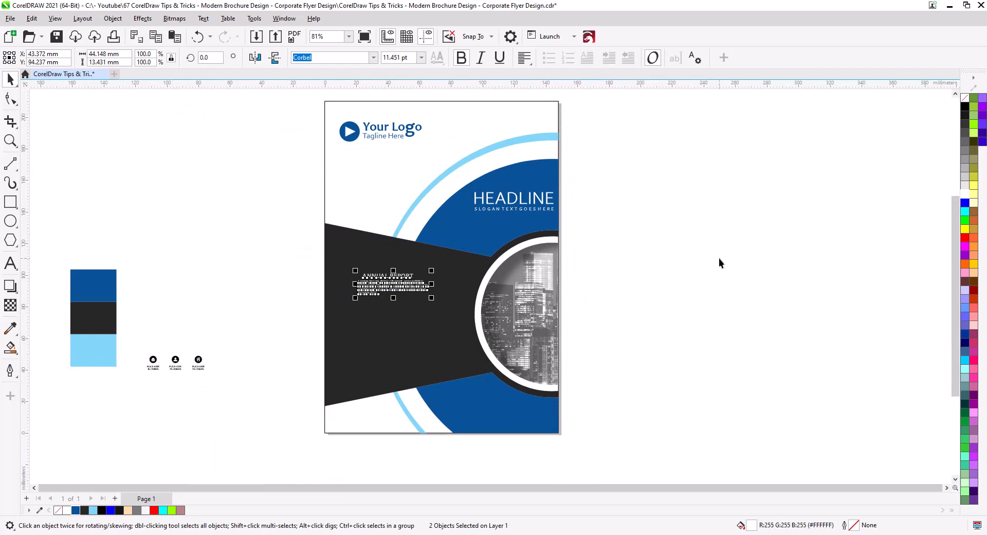
- Move the three icons with their placeholder captions onto the blue area at the flyer's lower right
{"action": "scroll", "coordinate": [719, 258], "scroll_direction": "down", "scroll_amount": 1}
{"action": "left_click_drag", "start_coordinate": [686, 437], "coordinate": [394, 131]}
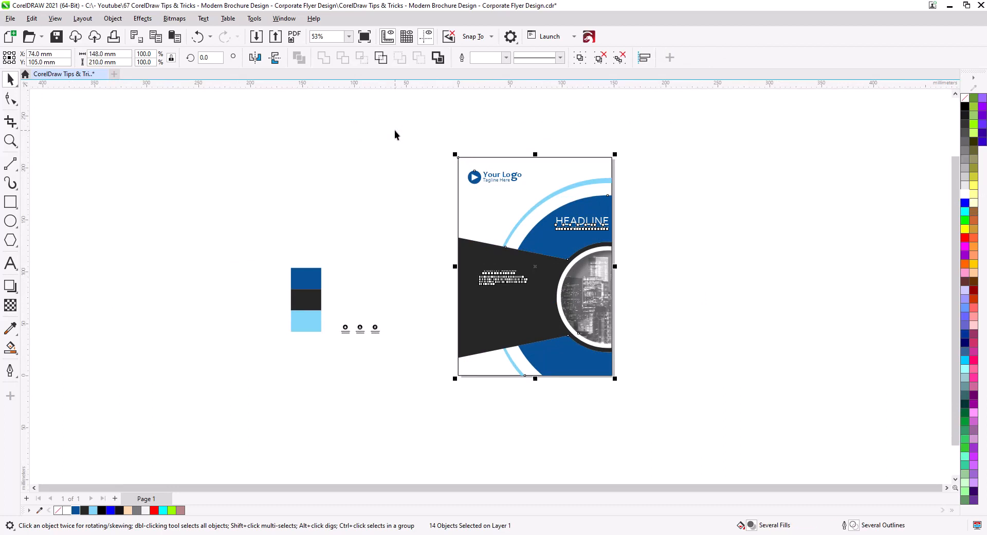
{"action": "left_click", "coordinate": [394, 131]}
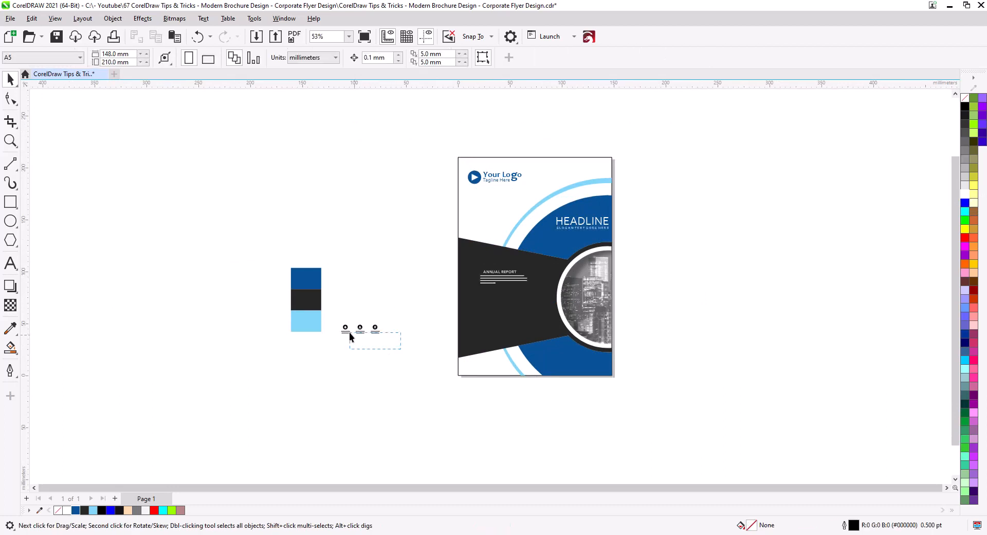
{"action": "left_click_drag", "start_coordinate": [349, 333], "coordinate": [592, 371]}
{"action": "scroll", "coordinate": [592, 371], "scroll_direction": "up", "scroll_amount": 8}
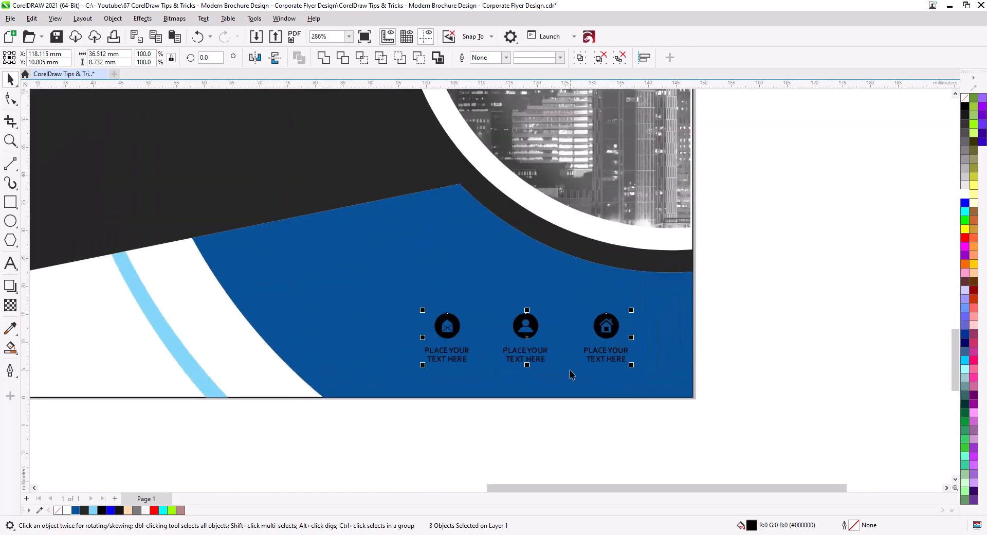
- Fill the house and envelope icons and their captions white, and the middle person icon with its caption dark grey #262626
{"action": "scroll", "coordinate": [578, 386], "scroll_direction": "up", "scroll_amount": 1}
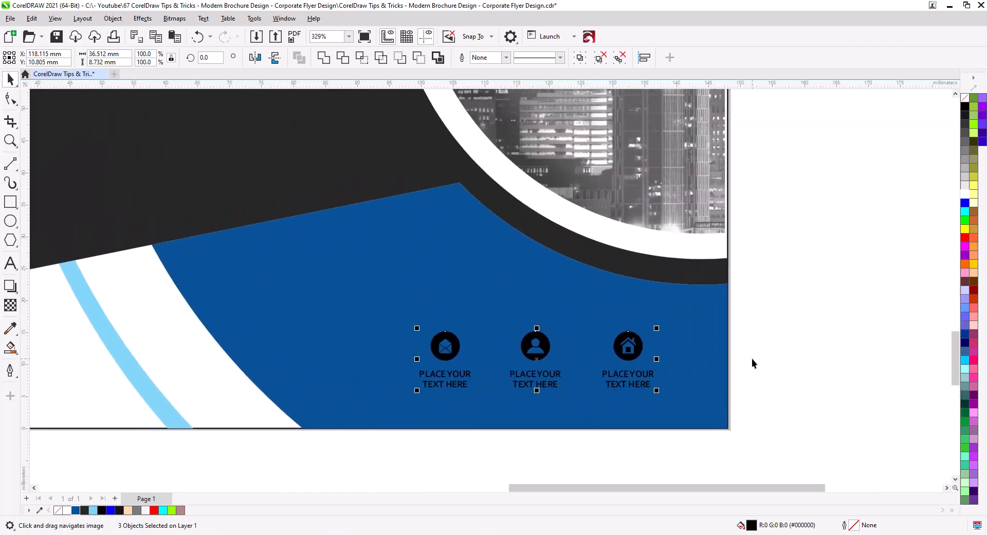
{"action": "scroll", "coordinate": [752, 359], "scroll_direction": "down", "scroll_amount": 1}
{"action": "left_click_drag", "start_coordinate": [783, 434], "coordinate": [627, 317]}
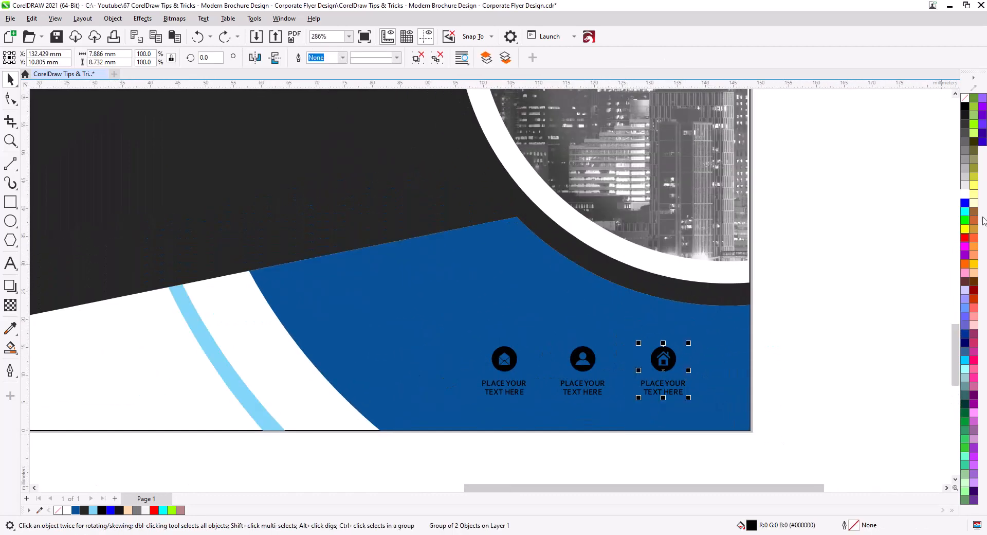
{"action": "left_click", "coordinate": [966, 196]}
{"action": "left_click_drag", "start_coordinate": [529, 441], "coordinate": [432, 319]}
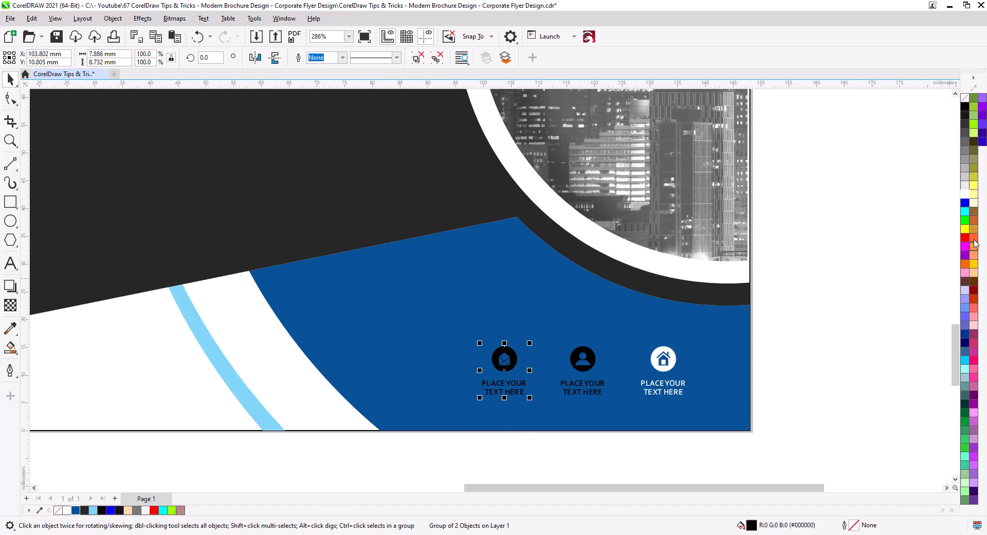
{"action": "left_click", "coordinate": [966, 198]}
{"action": "left_click", "coordinate": [869, 342]}
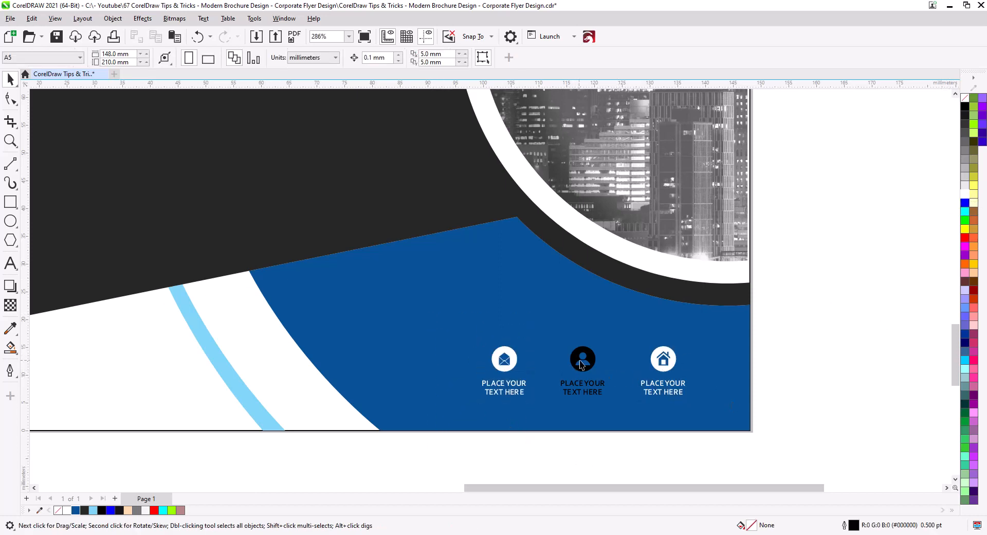
{"action": "left_click", "coordinate": [582, 363]}
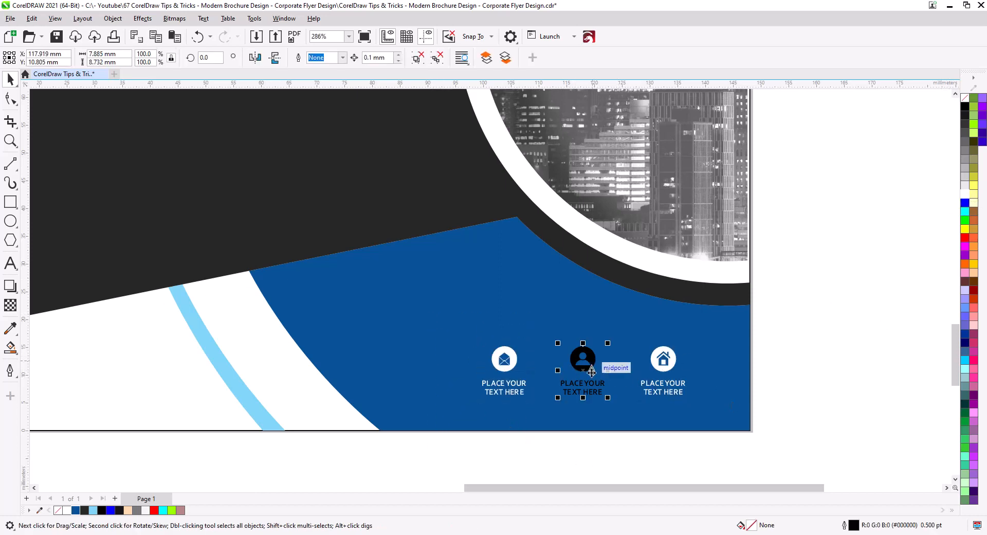
{"action": "left_click", "coordinate": [85, 510]}
{"action": "left_click", "coordinate": [436, 460]}
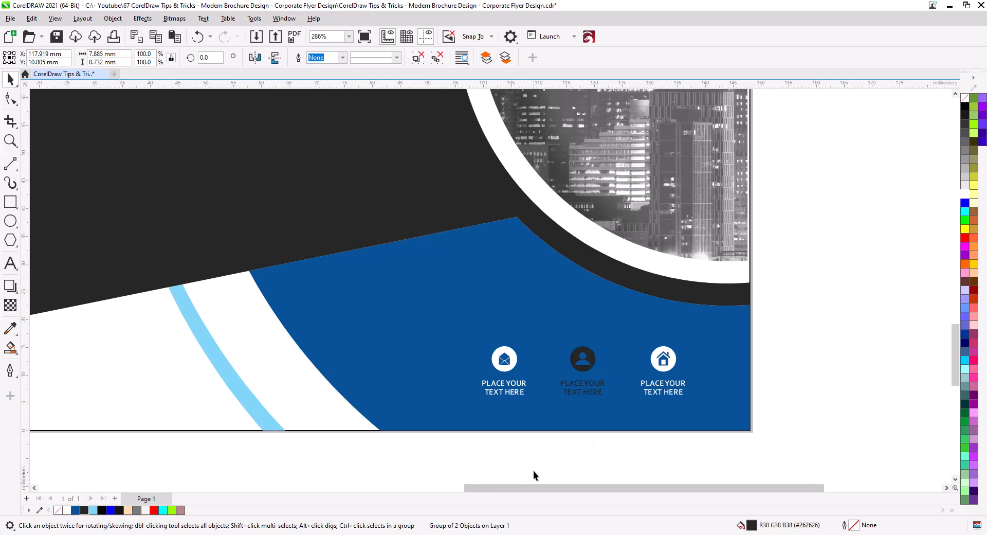
- Enlarge the three icons with their captions together to about 45.6 mm wide and reposition them in the blue corner area
{"action": "left_click_drag", "start_coordinate": [712, 458], "coordinate": [446, 304]}
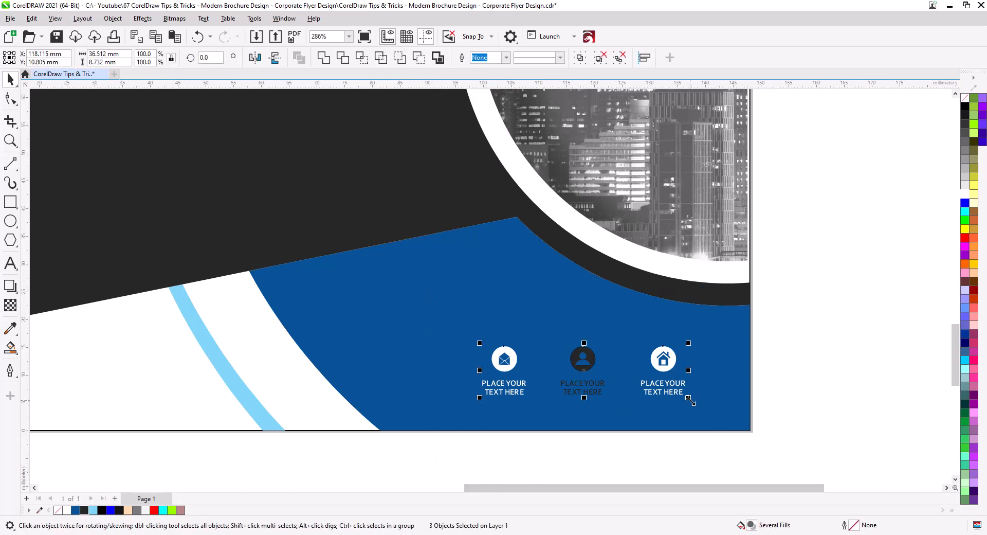
{"action": "mouse_move", "coordinate": [689, 397]}
{"action": "left_mouse_down"}
{"action": "mouse_move", "coordinate": [715, 416]}
{"action": "mouse_move", "coordinate": [677, 383]}
{"action": "left_mouse_up"}
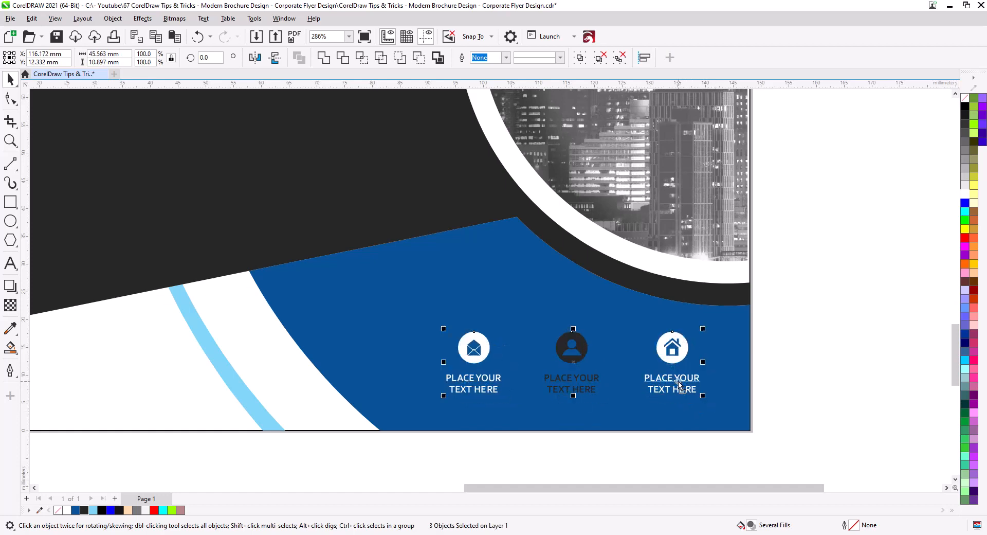
{"action": "scroll", "coordinate": [665, 411], "scroll_direction": "down", "scroll_amount": 4}
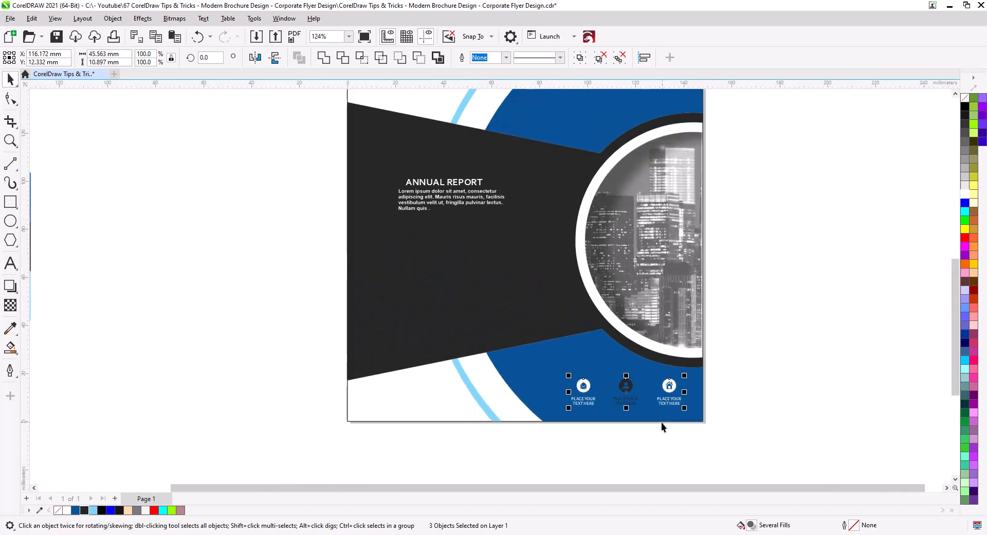
{"action": "left_click", "coordinate": [738, 390]}
- Enlarge the ANNUAL REPORT title and its paragraph together to about 72.7 mm wide, positioned on the dark shape's upper part
{"action": "scroll", "coordinate": [718, 360], "scroll_direction": "down", "scroll_amount": 2}
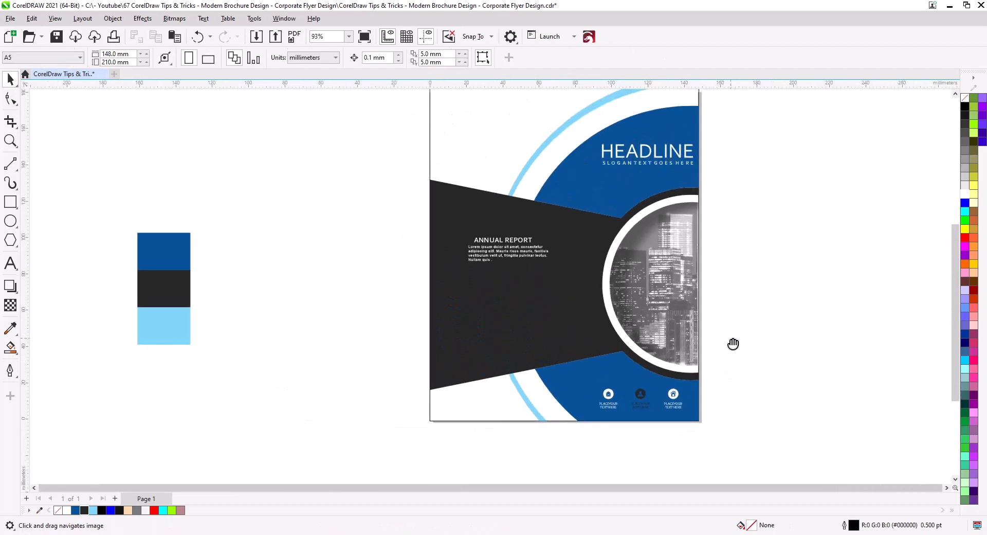
{"action": "scroll", "coordinate": [603, 369], "scroll_direction": "up", "scroll_amount": 3}
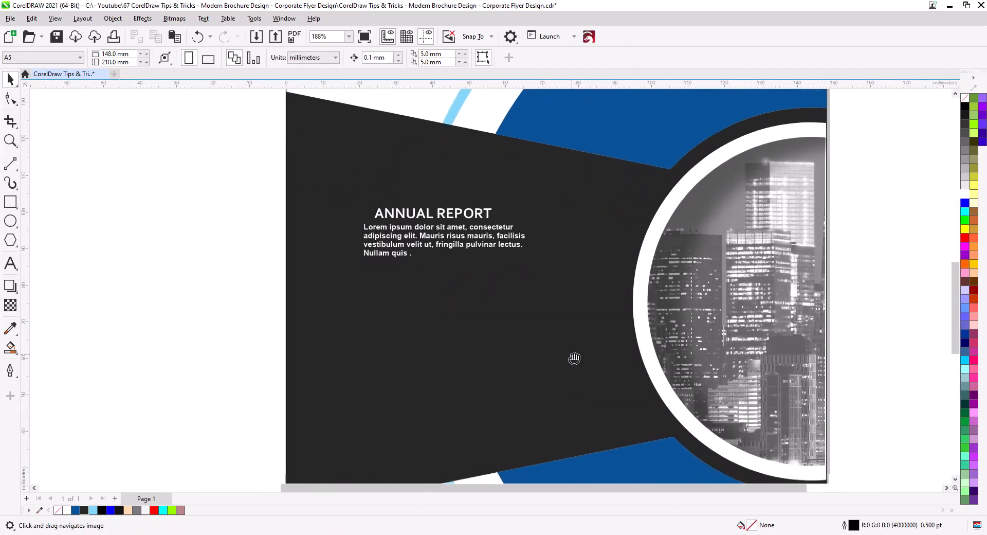
{"action": "scroll", "coordinate": [571, 362], "scroll_direction": "down", "scroll_amount": 1}
{"action": "left_click_drag", "start_coordinate": [328, 205], "coordinate": [542, 273]}
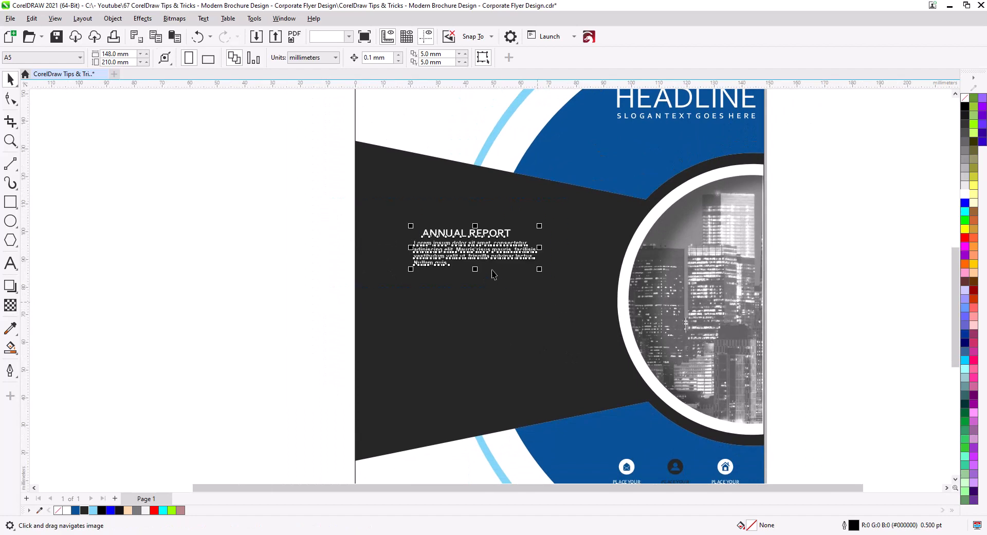
{"action": "left_click_drag", "start_coordinate": [476, 258], "coordinate": [450, 234]}
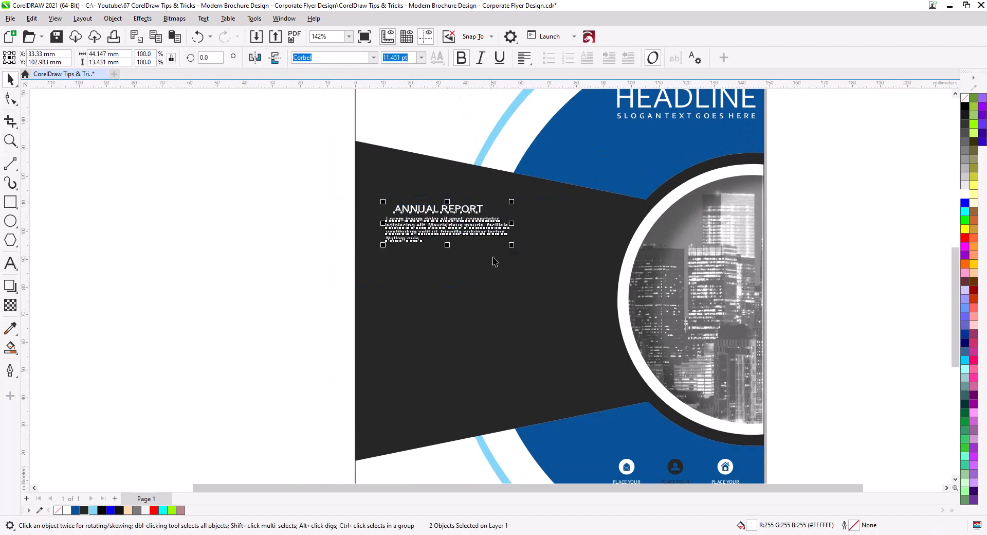
{"action": "left_click_drag", "start_coordinate": [512, 248], "coordinate": [591, 291]}
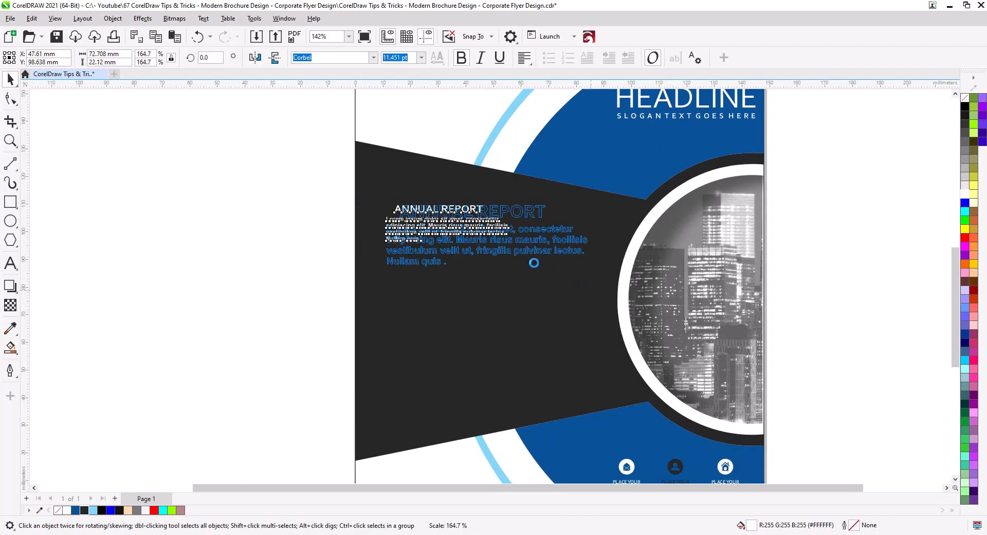
{"action": "left_click_drag", "start_coordinate": [528, 242], "coordinate": [540, 242]}
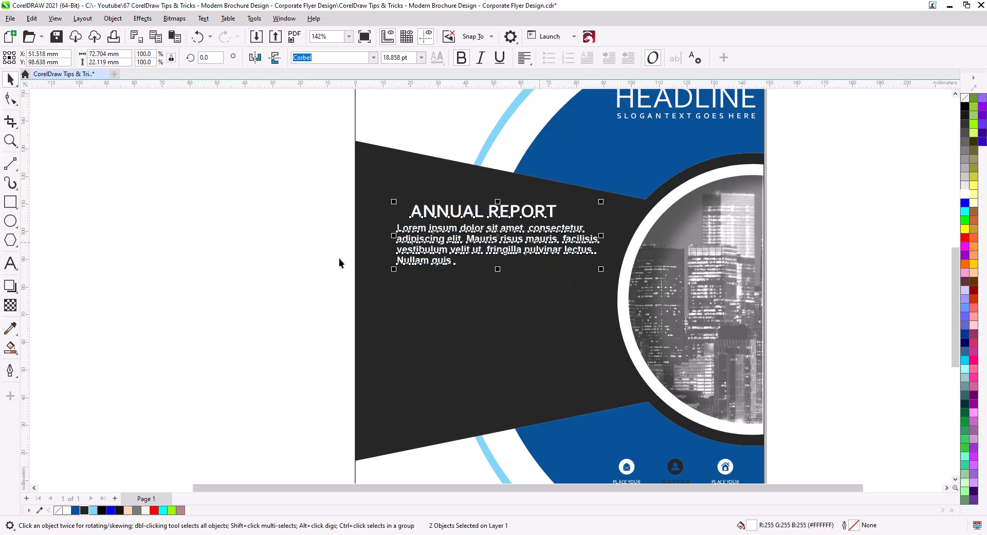
- Shift the ANNUAL REPORT title left to line up with the paragraph's left edge
{"action": "left_click", "coordinate": [339, 263]}
{"action": "left_click_drag", "start_coordinate": [449, 216], "coordinate": [433, 217]}
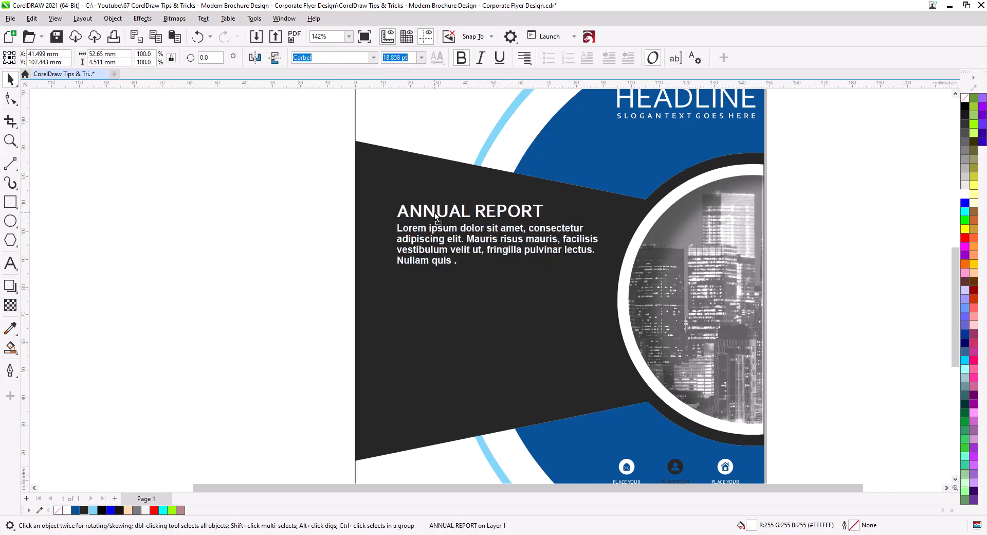
{"action": "left_click", "coordinate": [306, 273]}
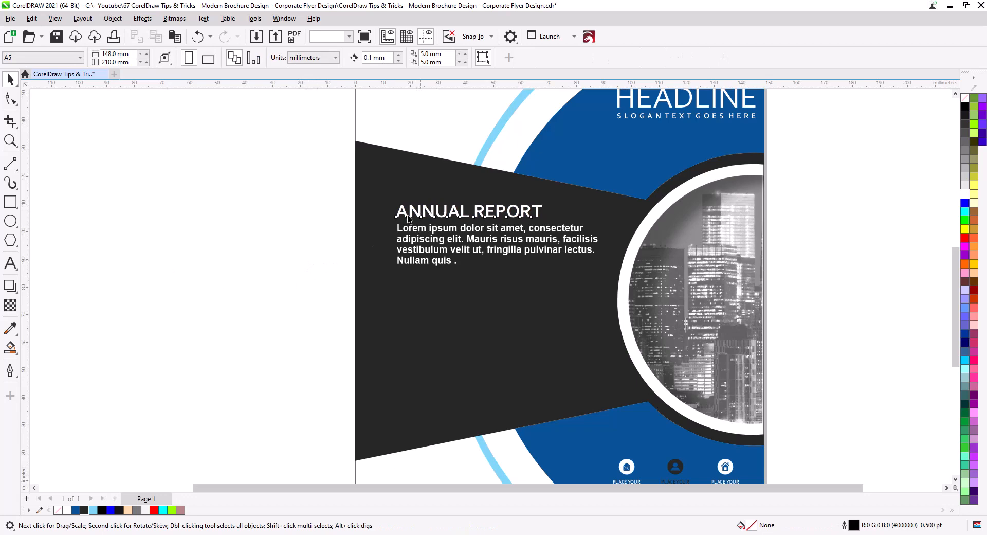
- Place a copy of the ANNUAL REPORT title below the paragraph, fill it blue #075295 and change its text to 01
{"action": "left_click_drag", "start_coordinate": [408, 219], "coordinate": [390, 323]}
{"action": "left_click", "coordinate": [426, 340]}
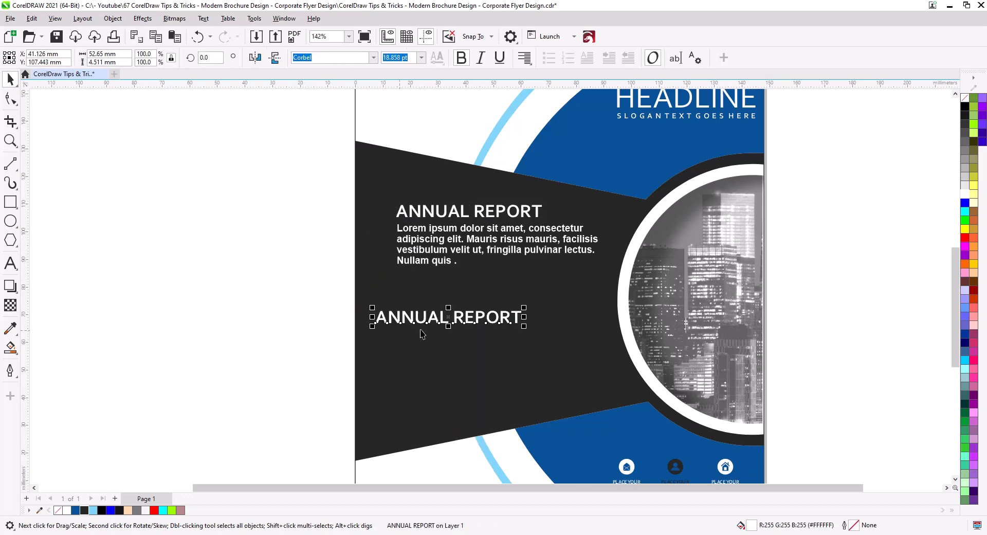
{"action": "left_click", "coordinate": [76, 509]}
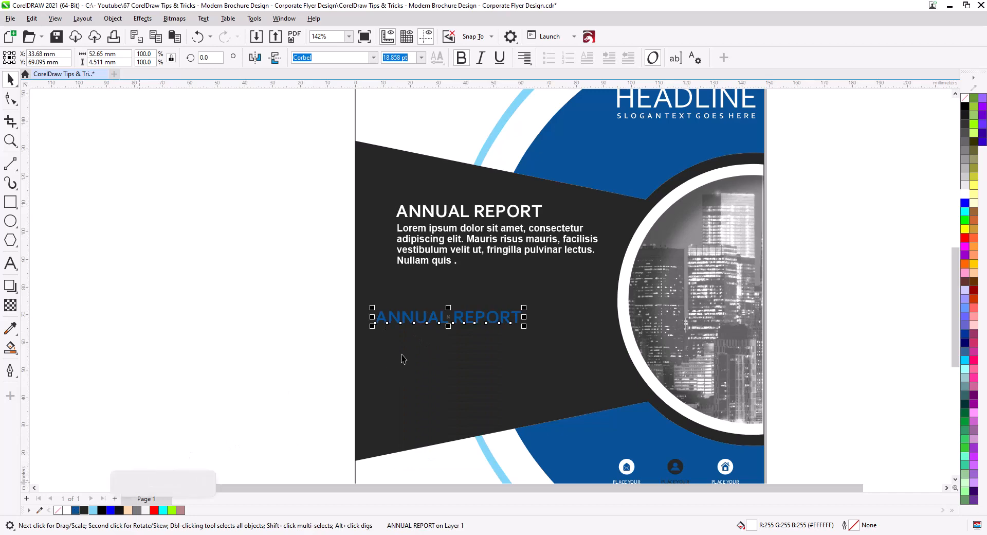
{"action": "double_click", "coordinate": [411, 323]}
{"action": "double_click", "coordinate": [412, 323]}
{"action": "key", "text": "ctrl+a"}
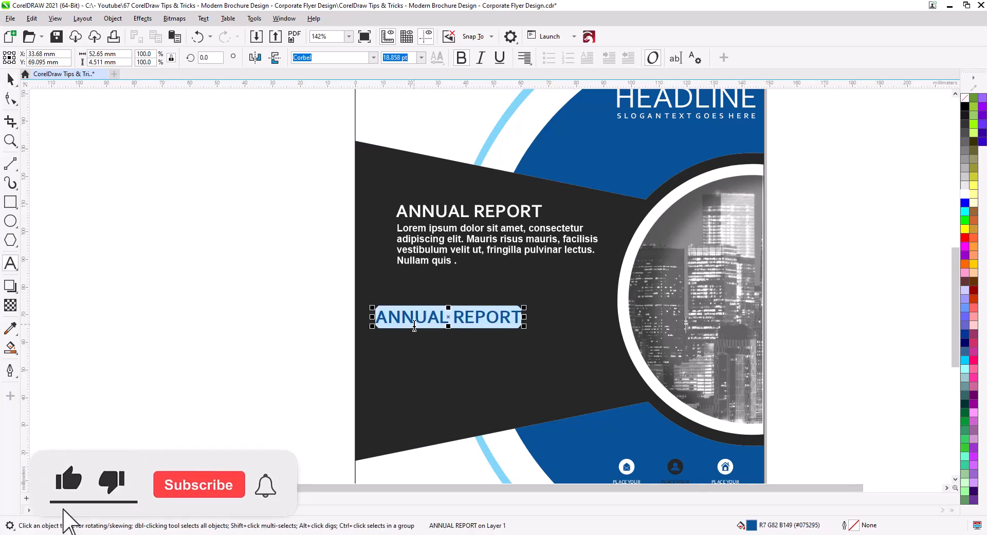
{"action": "type", "text": "01"}
{"action": "left_click", "coordinate": [10, 79]}
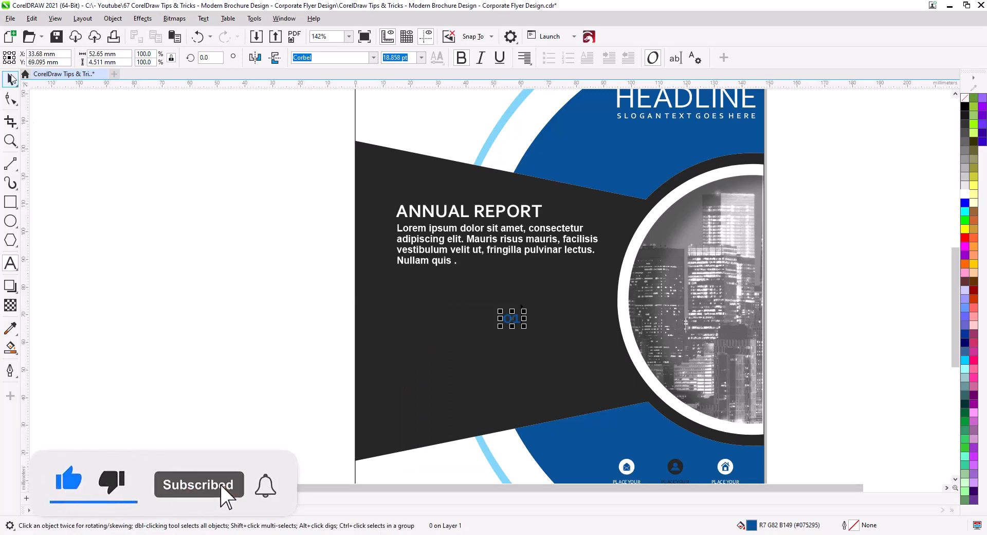
- Remove the bold from the number 01 and place it at the paragraph's left side, enlarged to about 55.5 pt
{"action": "left_click", "coordinate": [462, 58]}
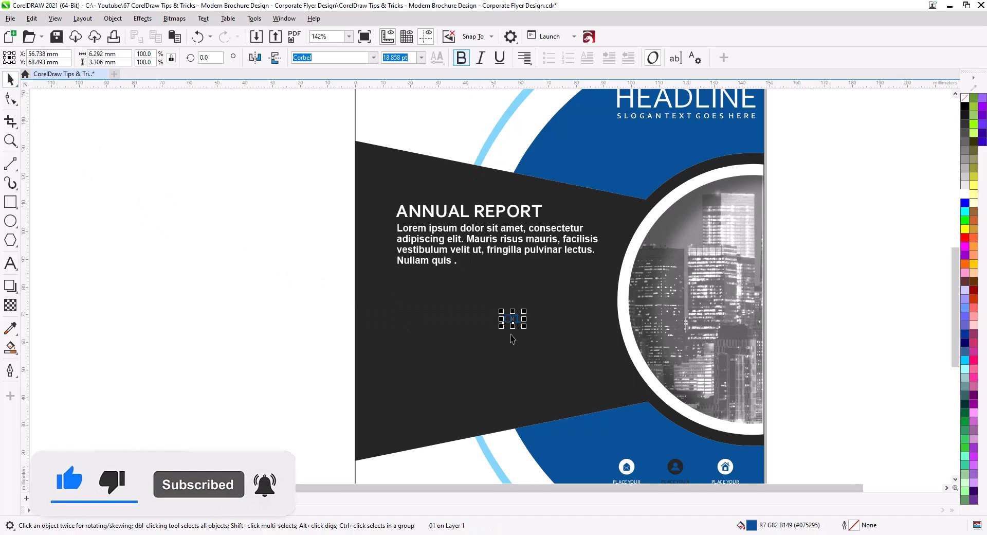
{"action": "left_click_drag", "start_coordinate": [512, 319], "coordinate": [377, 238]}
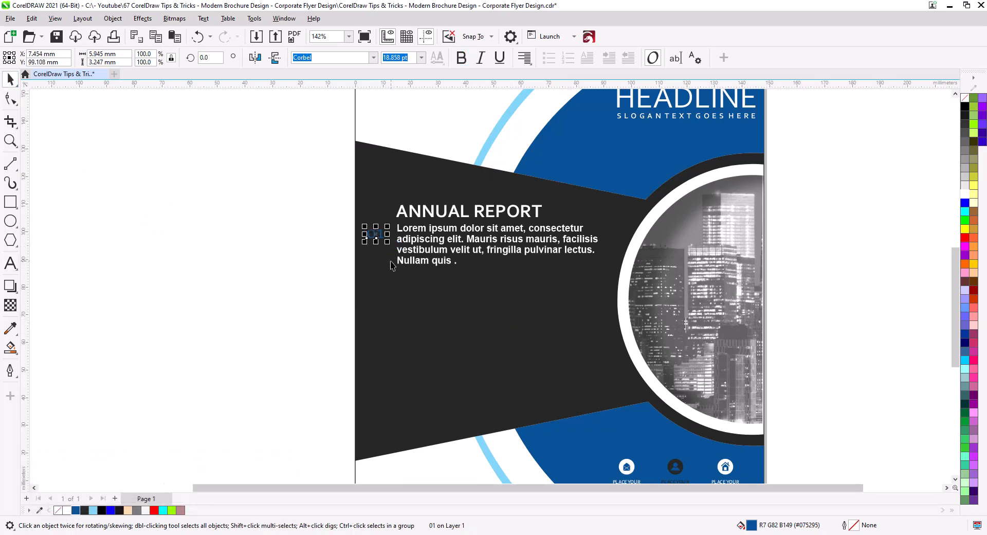
{"action": "left_click_drag", "start_coordinate": [388, 242], "coordinate": [422, 284]}
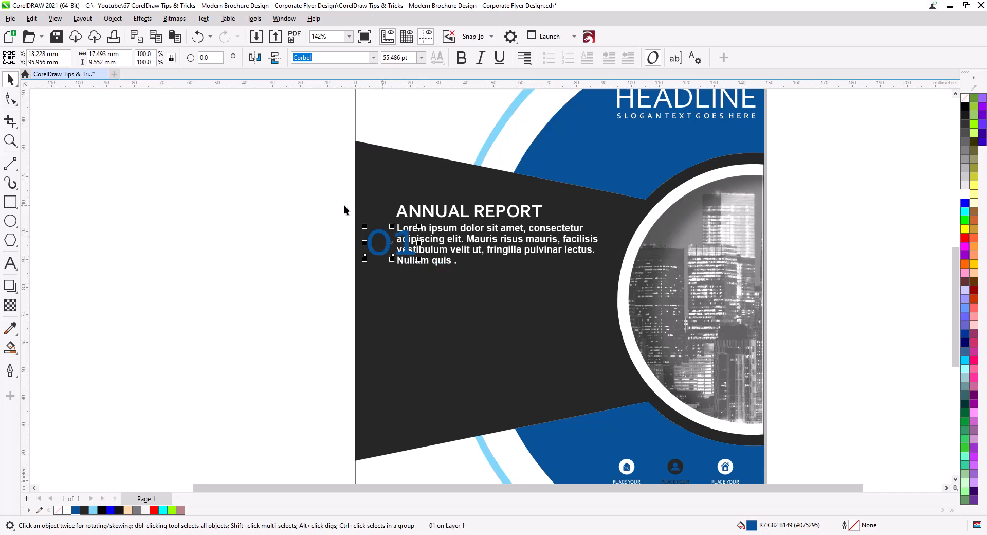
- Change the font of the number 01 to Arial
{"action": "left_click", "coordinate": [374, 58]}
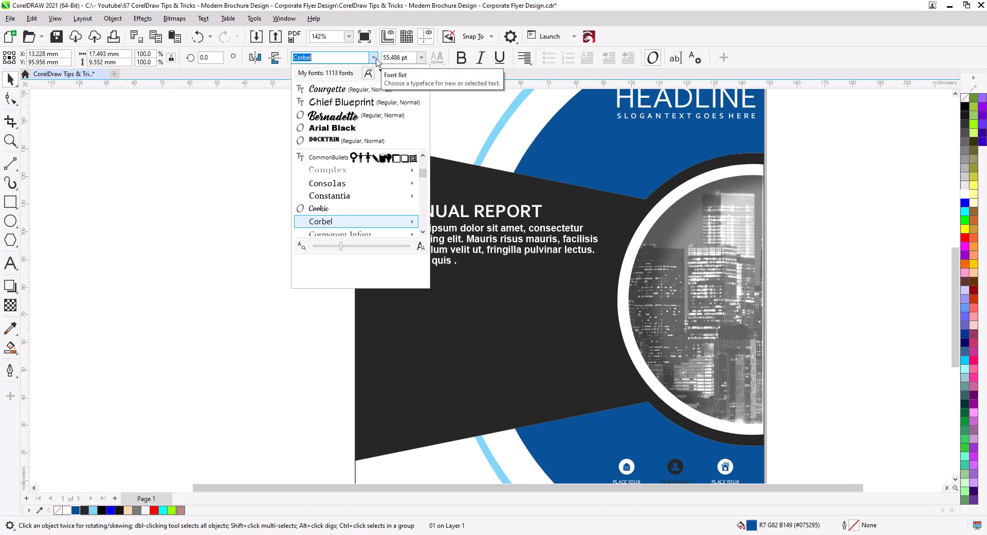
{"action": "mouse_move", "coordinate": [426, 194]}
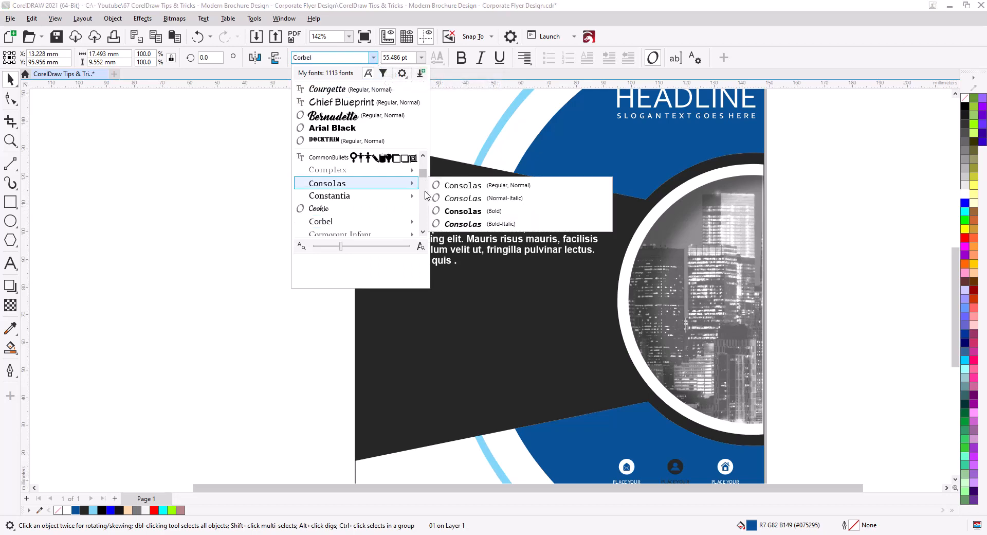
{"action": "left_click_drag", "start_coordinate": [426, 176], "coordinate": [425, 166]}
{"action": "left_click", "coordinate": [424, 188]}
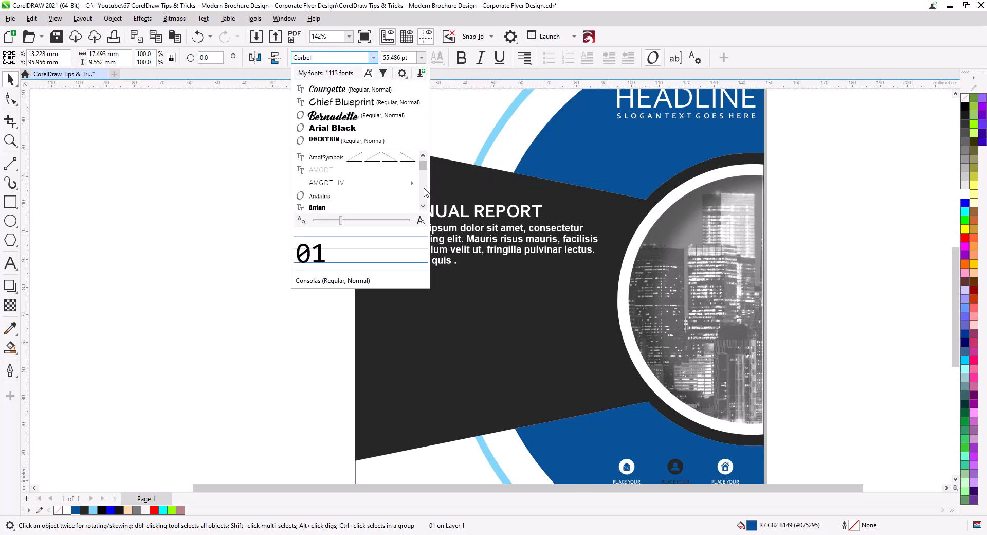
{"action": "left_click", "coordinate": [424, 188]}
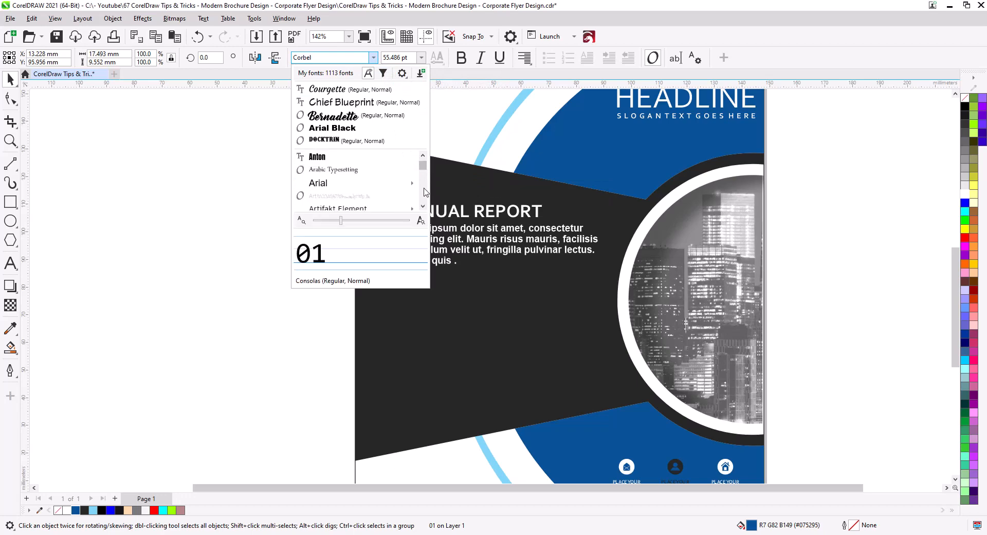
{"action": "left_click", "coordinate": [346, 184]}
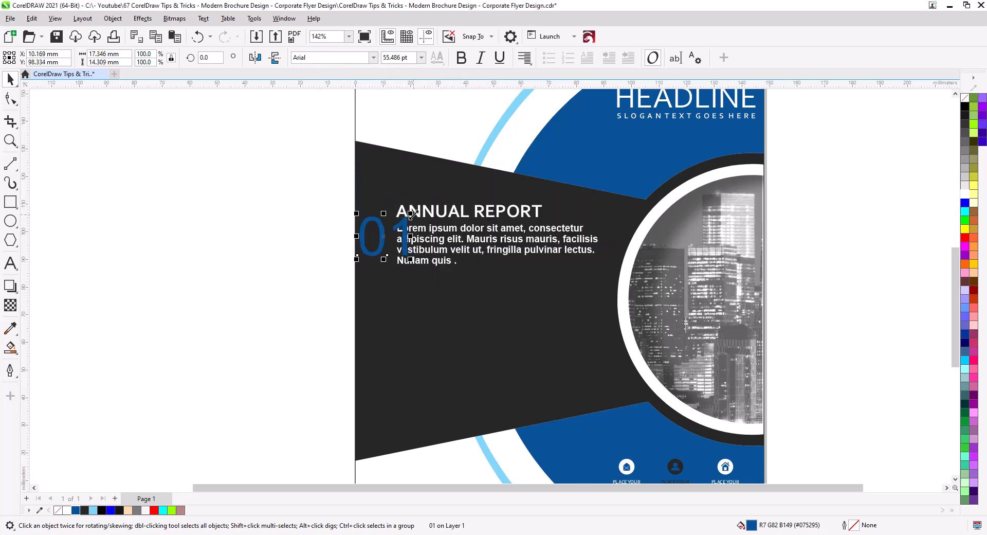
- Scale the number 01 down to about 42.25 pt and narrow it to about 9.3 mm wide
{"action": "left_click_drag", "start_coordinate": [411, 213], "coordinate": [399, 217]}
{"action": "scroll", "coordinate": [399, 226], "scroll_direction": "up", "scroll_amount": 3}
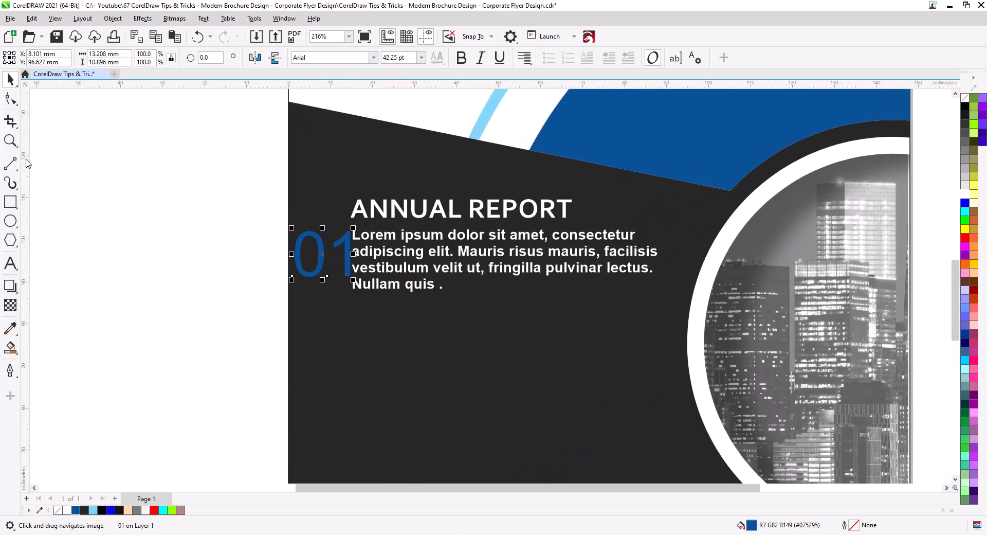
{"action": "left_click_drag", "start_coordinate": [352, 254], "coordinate": [319, 267]}
- Align the number 01 to the paragraph's vertical centre
{"action": "left_click", "coordinate": [368, 257], "text": "shift"}
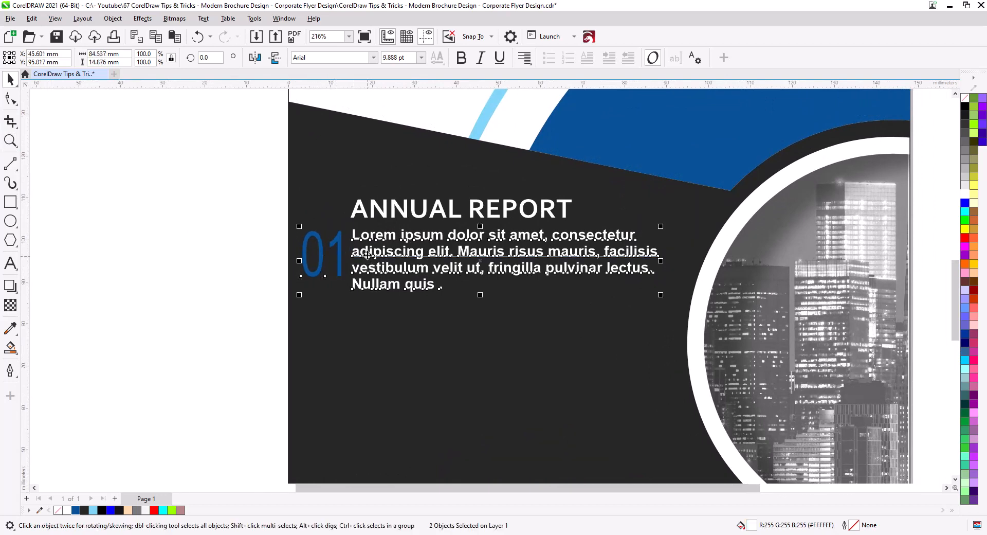
{"action": "key", "text": "e"}
{"action": "left_click", "coordinate": [213, 276]}
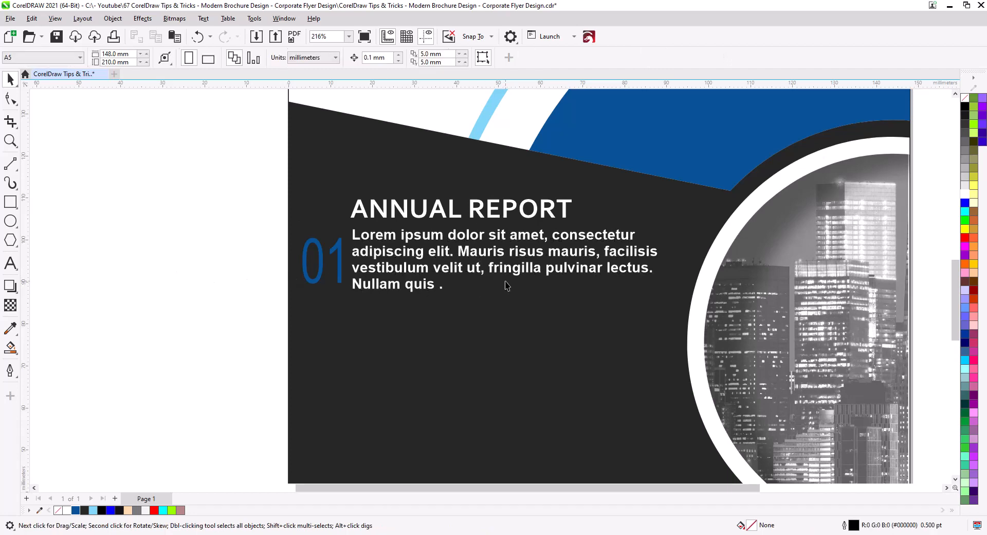
- Shift the paragraph slightly to the right and widen the number 01 to about 12.2 mm
{"action": "left_click_drag", "start_coordinate": [395, 239], "coordinate": [410, 240]}
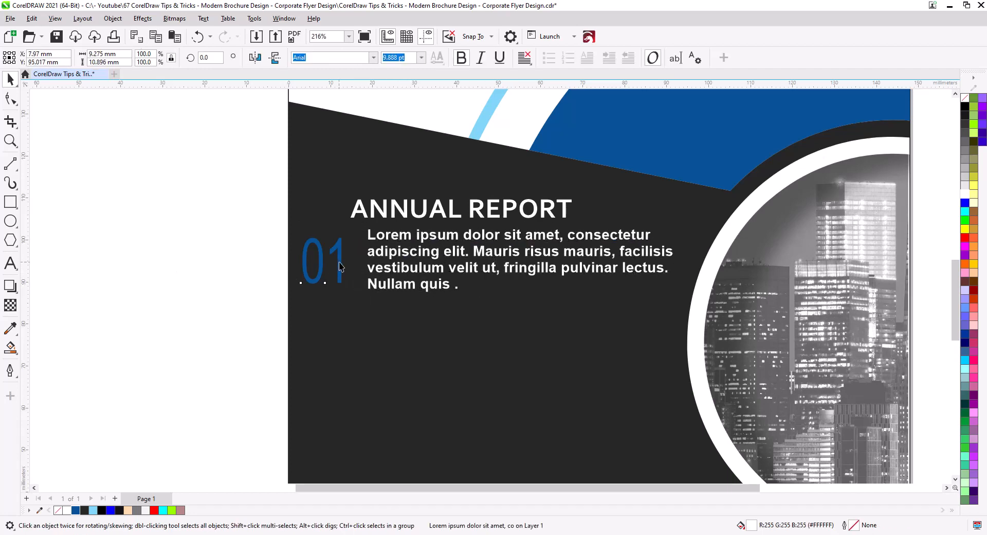
{"action": "left_click", "coordinate": [335, 264]}
{"action": "left_click_drag", "start_coordinate": [346, 260], "coordinate": [358, 260]}
- Duplicate the number 01 and its paragraph twice down the dark shape, with equal spacing between the three blocks
{"action": "scroll", "coordinate": [396, 265], "scroll_direction": "down", "scroll_amount": 1}
{"action": "left_click_drag", "start_coordinate": [428, 286], "coordinate": [364, 241]}
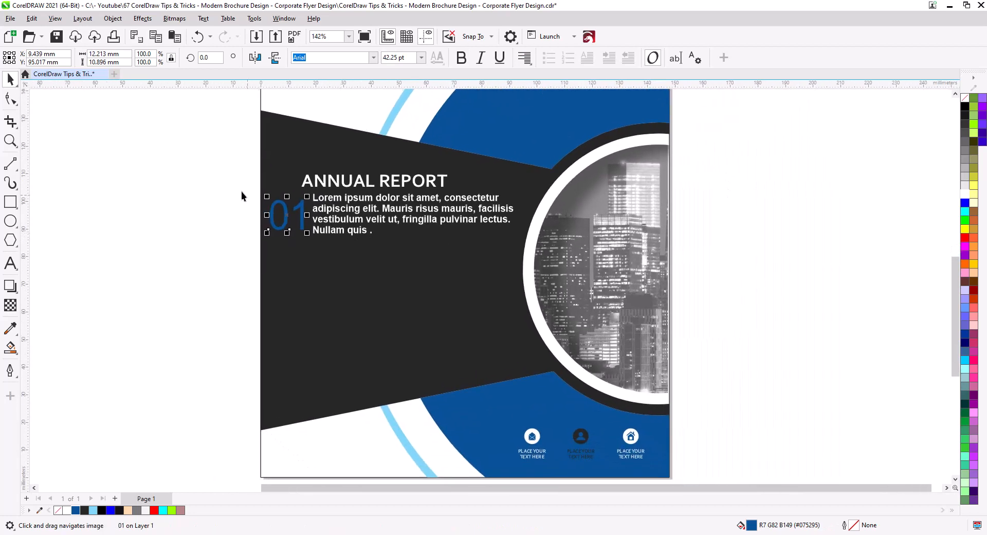
{"action": "left_click_drag", "start_coordinate": [259, 190], "coordinate": [542, 262]}
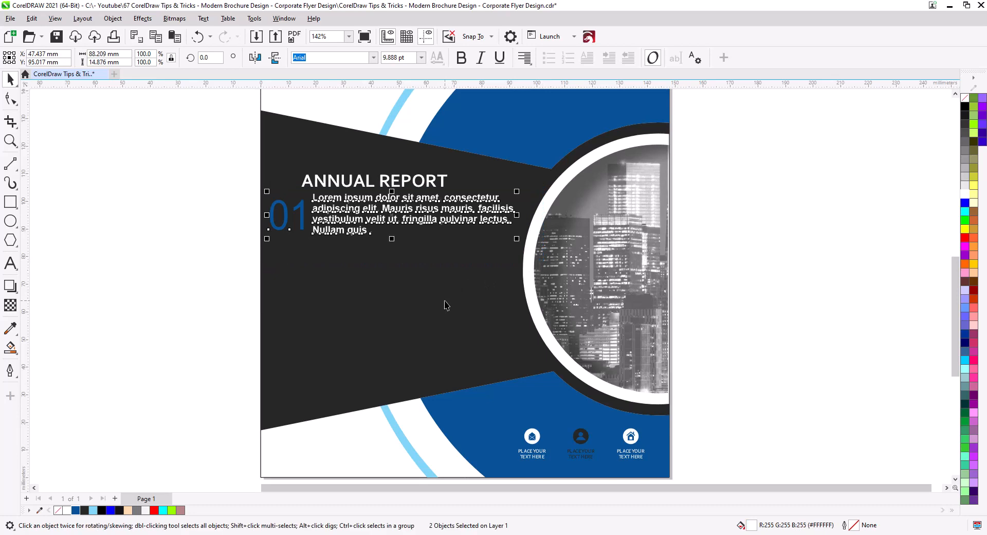
{"action": "left_click_drag", "start_coordinate": [392, 220], "coordinate": [394, 255]}
{"action": "left_click", "coordinate": [235, 177]}
{"action": "left_click_drag", "start_coordinate": [235, 178], "coordinate": [520, 253]}
{"action": "left_click_drag", "start_coordinate": [373, 211], "coordinate": [372, 265]}
{"action": "left_click", "coordinate": [391, 289]}
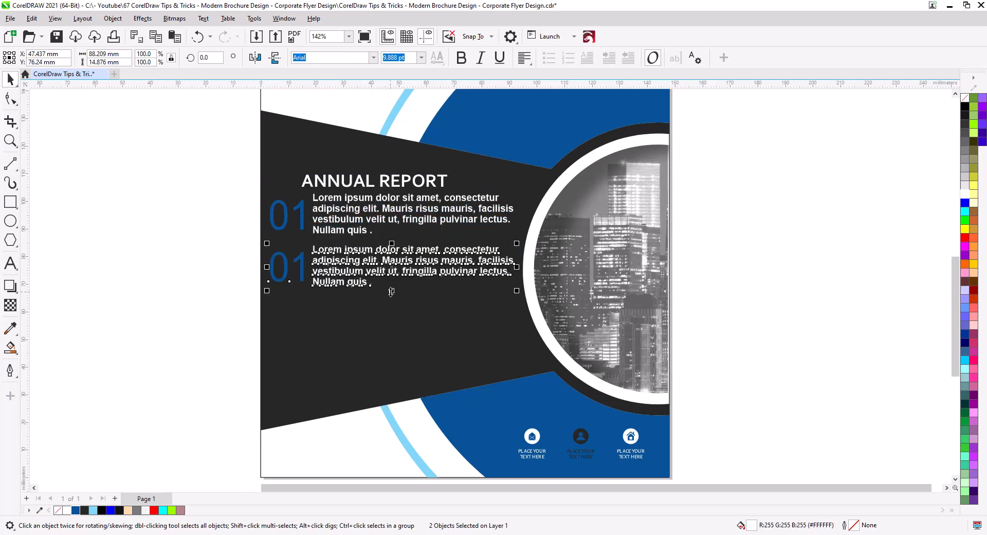
{"action": "key", "text": "ctrl+d"}
{"action": "left_click", "coordinate": [203, 331]}
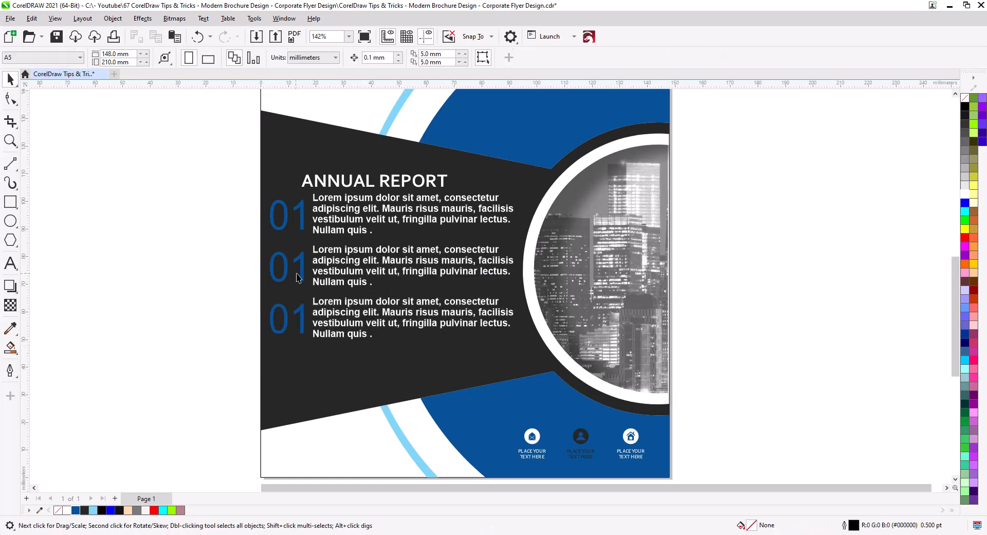
- Change the second block's number to 02 and the third block's number to 03
{"action": "double_click", "coordinate": [302, 275]}
{"action": "left_click_drag", "start_coordinate": [302, 274], "coordinate": [298, 275]}
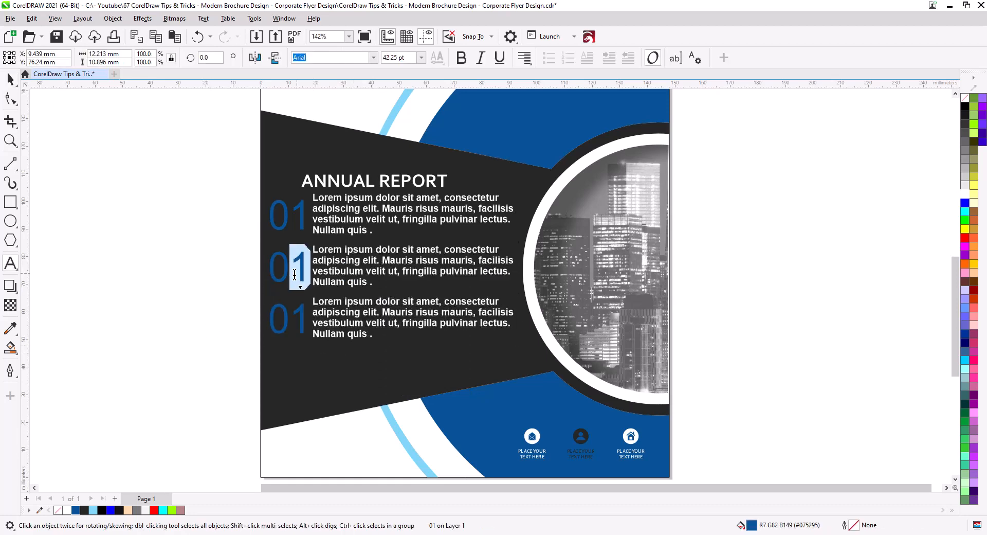
{"action": "type", "text": "2"}
{"action": "left_click", "coordinate": [303, 323]}
{"action": "left_click_drag", "start_coordinate": [303, 323], "coordinate": [299, 323]}
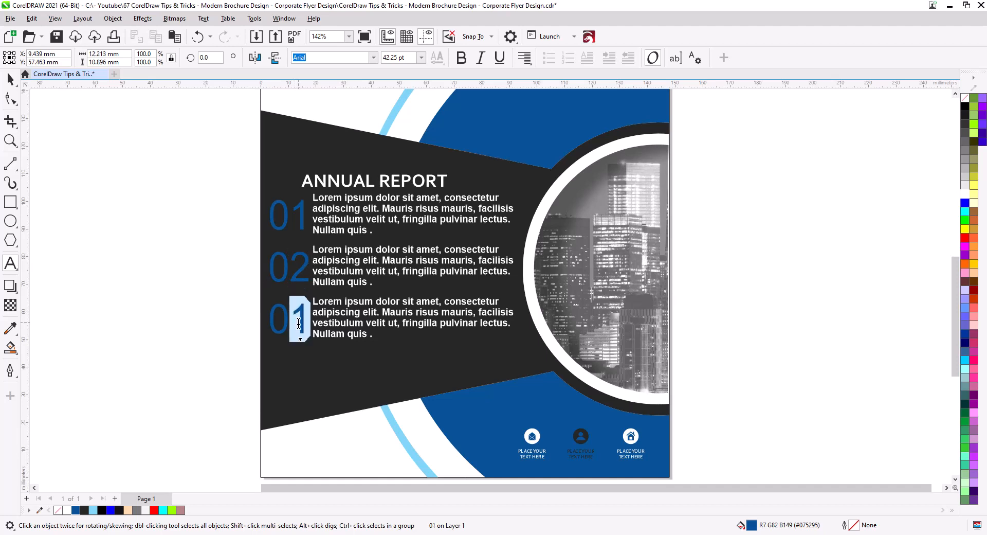
{"action": "type", "text": "3"}
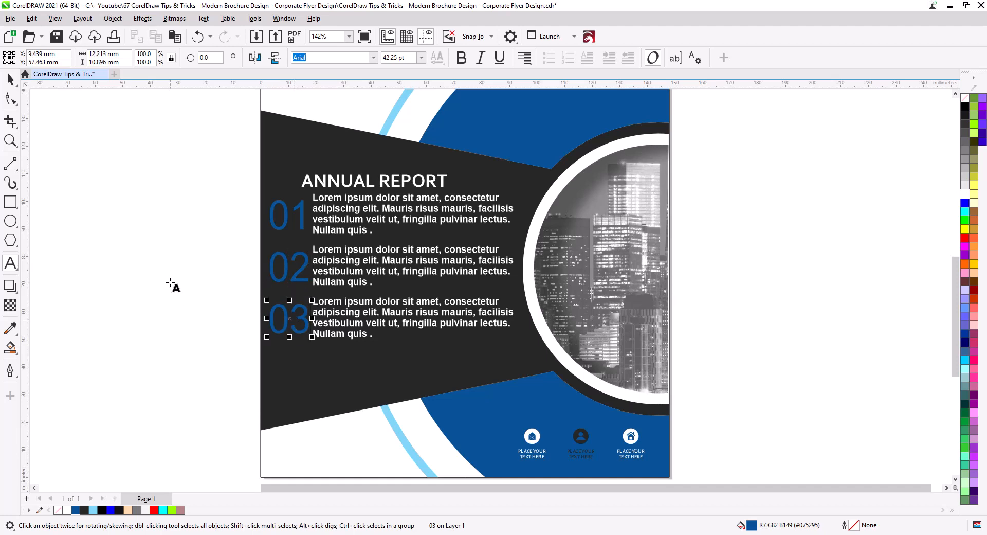
- Set the font size of all three numbers to 35 pt and shift them slightly left, away from the paragraphs
{"action": "left_click", "coordinate": [10, 79]}
{"action": "left_click_drag", "start_coordinate": [211, 187], "coordinate": [327, 354]}
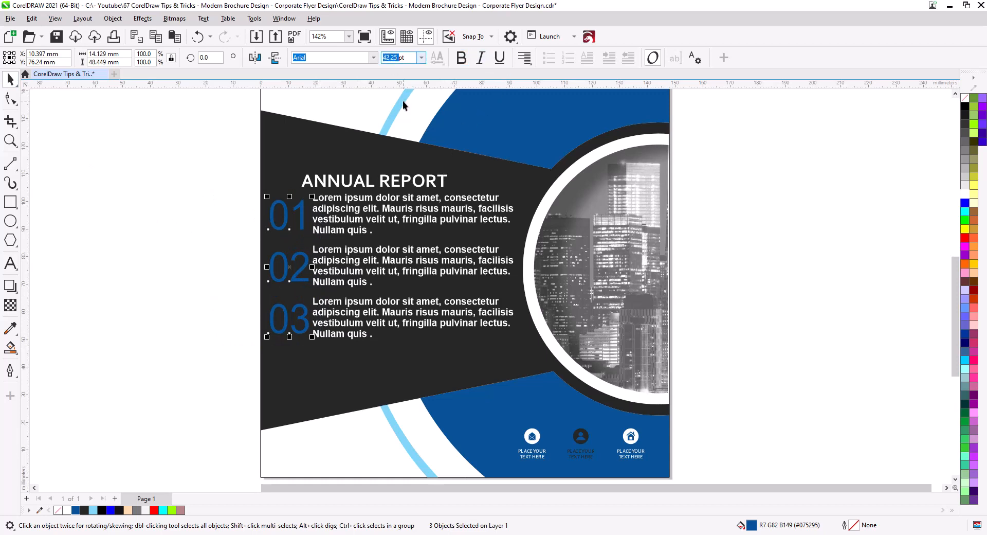
{"action": "type", "text": "35"}
{"action": "key", "text": "Return"}
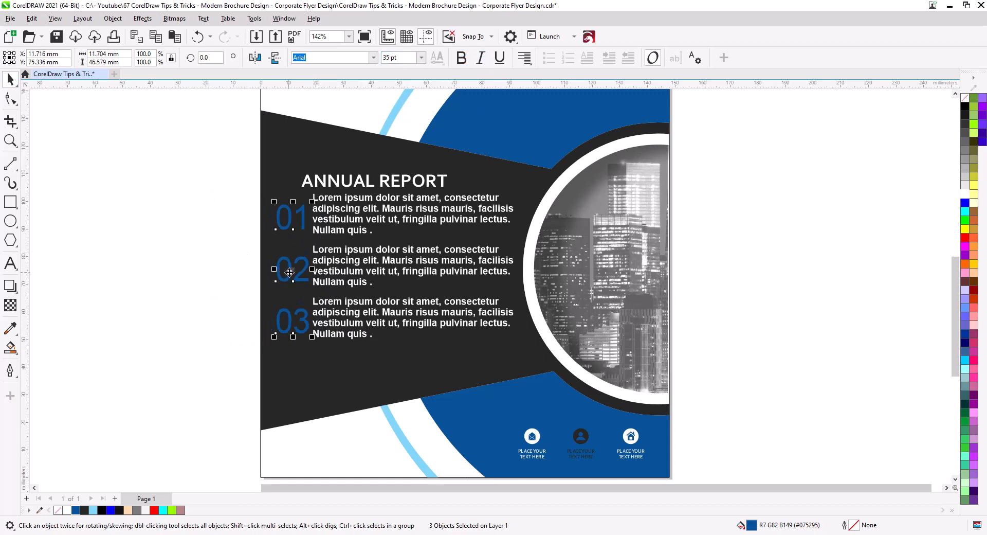
{"action": "left_click_drag", "start_coordinate": [290, 272], "coordinate": [282, 272]}
{"action": "left_click", "coordinate": [246, 257]}
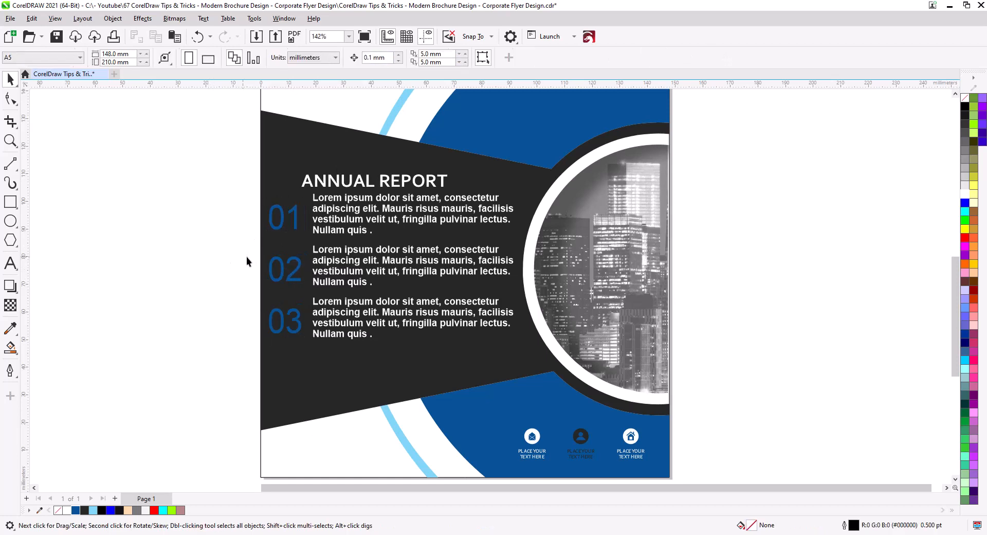
- Move the ANNUAL REPORT heading up and left, enlarge it to about 26.1 pt and remove its bold formatting
{"action": "left_click_drag", "start_coordinate": [351, 187], "coordinate": [322, 181]}
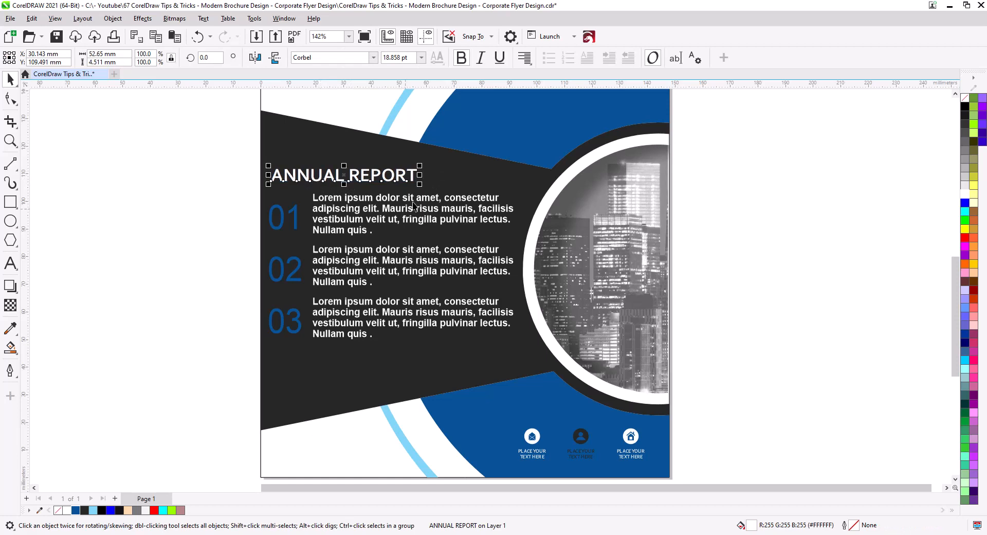
{"action": "left_click_drag", "start_coordinate": [421, 185], "coordinate": [474, 204]}
{"action": "left_click", "coordinate": [462, 57]}
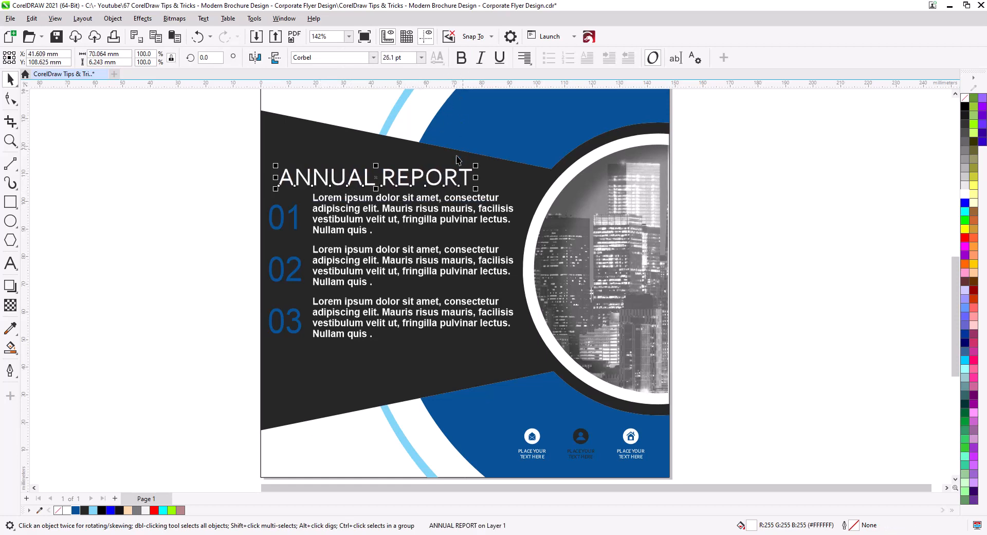
- Align the left edge of the ANNUAL REPORT heading with the number 01
{"action": "left_click", "coordinate": [278, 221], "text": "shift"}
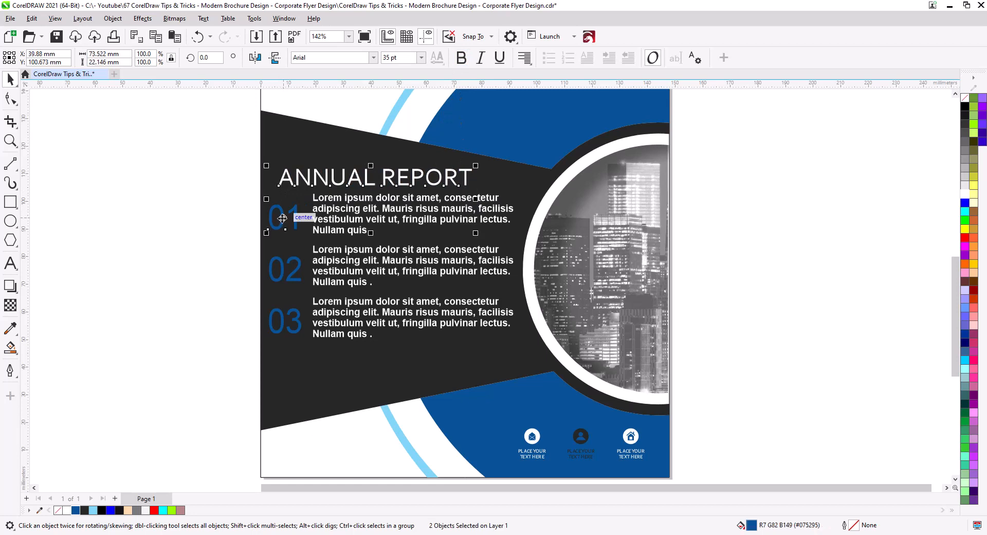
{"action": "key", "text": "l"}
{"action": "left_click", "coordinate": [212, 221]}
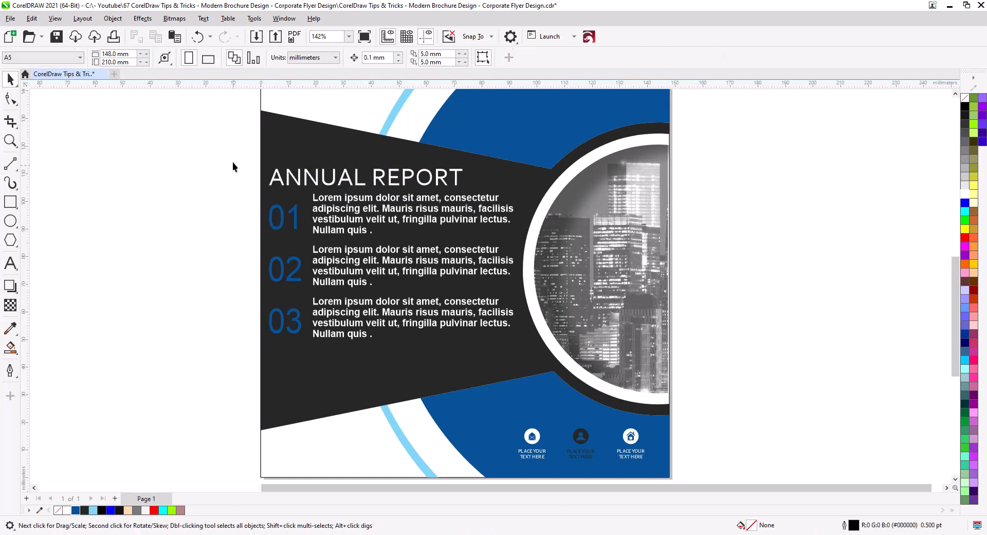
- Group the heading with the numbered paragraphs, move the group down and scale it to about 84.4 mm wide
{"action": "left_click_drag", "start_coordinate": [233, 162], "coordinate": [554, 363]}
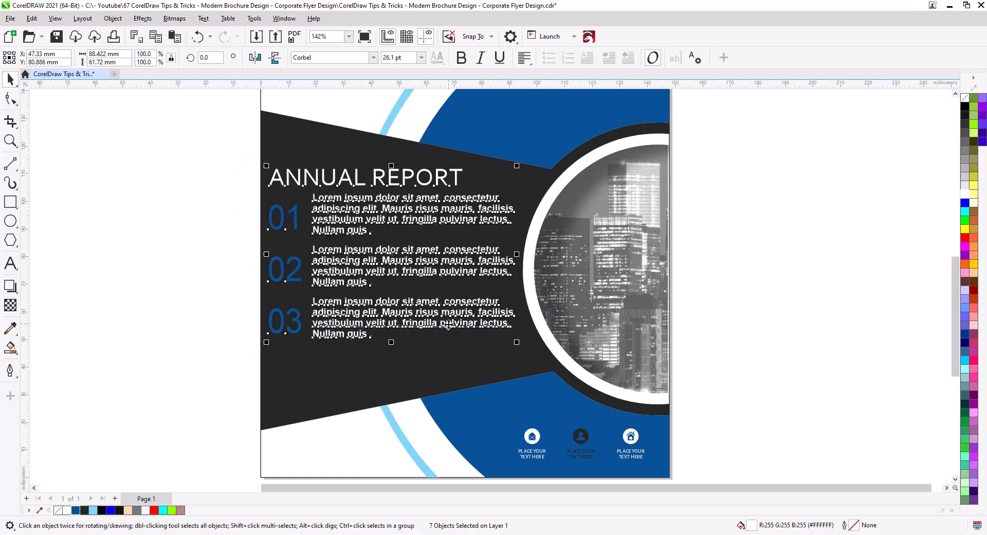
{"action": "left_click", "coordinate": [283, 379]}
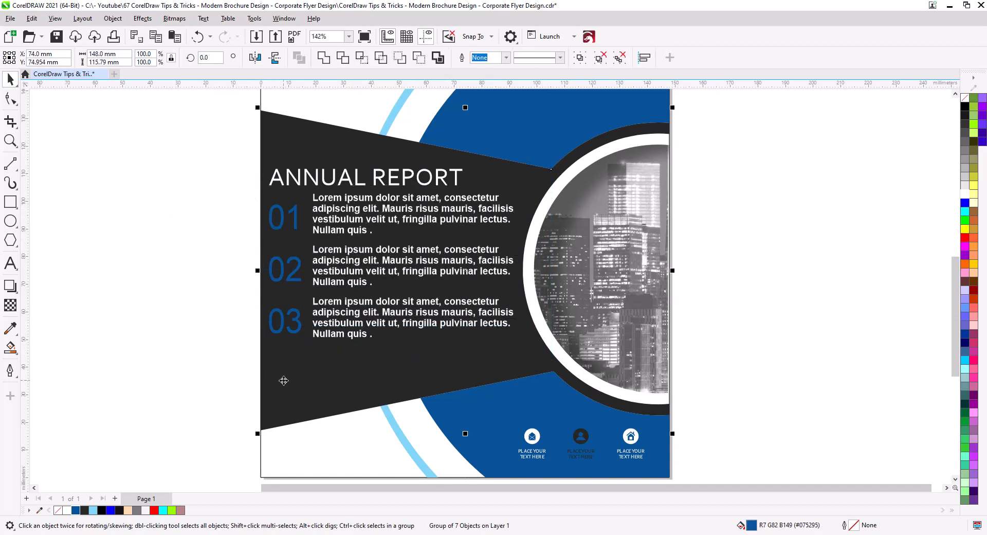
{"action": "key", "text": "Escape"}
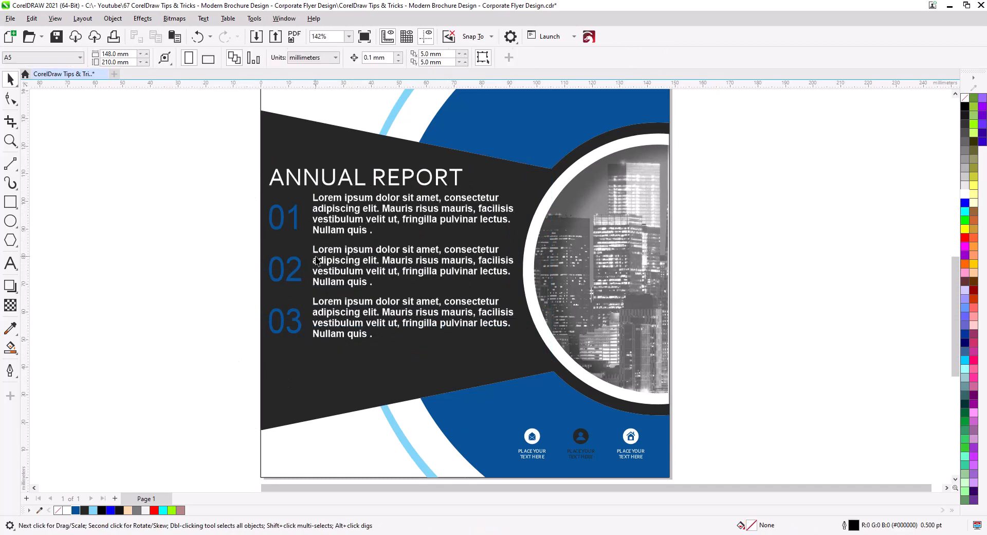
{"action": "left_click_drag", "start_coordinate": [318, 256], "coordinate": [316, 278]}
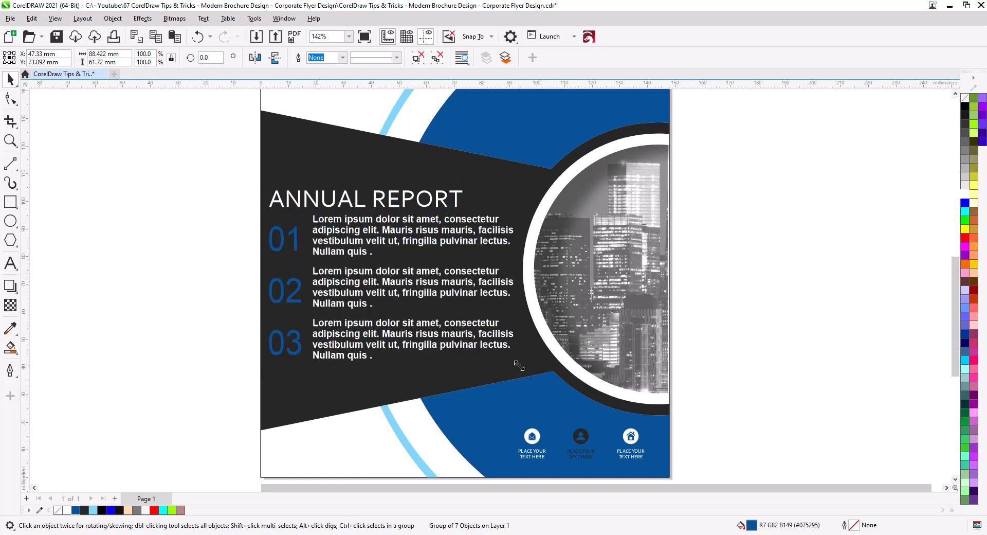
{"action": "left_click_drag", "start_coordinate": [519, 366], "coordinate": [514, 362]}
{"action": "left_click", "coordinate": [225, 289]}
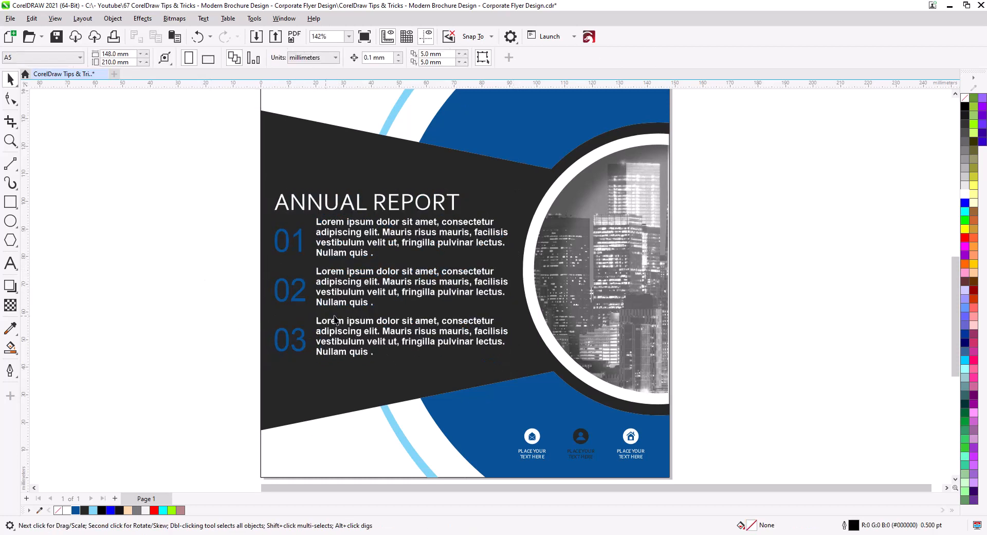
- Ungroup the text block and move the ANNUAL REPORT heading slightly up from the first paragraph
{"action": "left_click", "coordinate": [367, 212]}
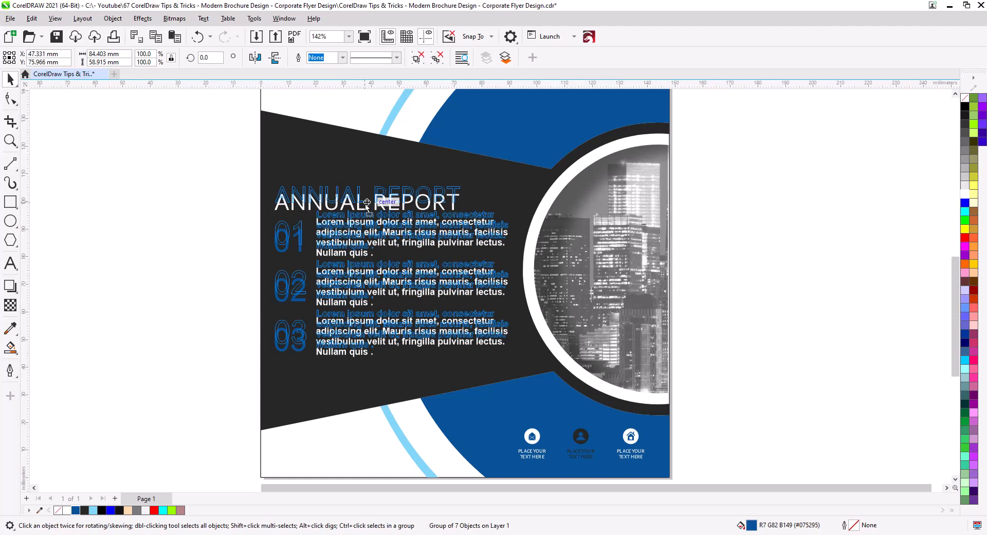
{"action": "left_click", "coordinate": [420, 61]}
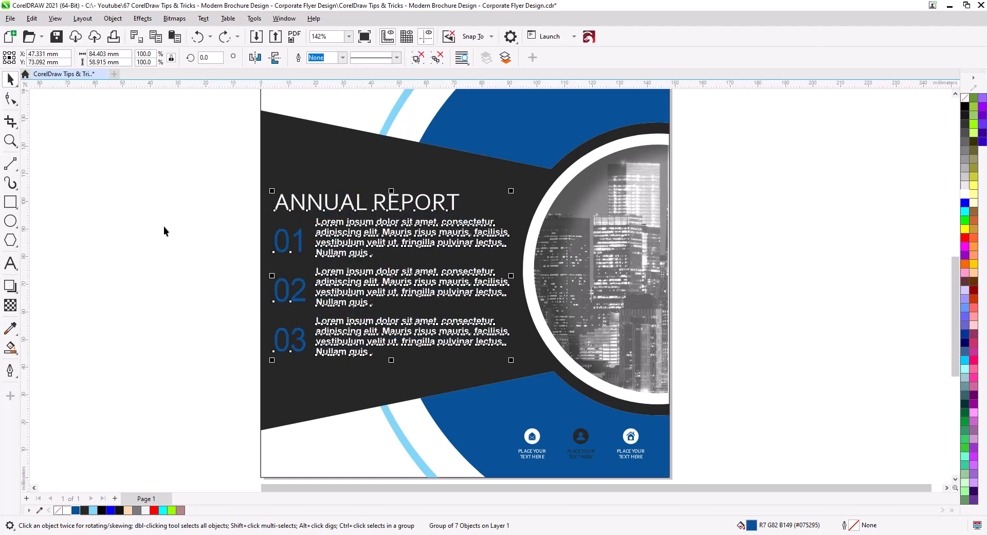
{"action": "left_click", "coordinate": [164, 226]}
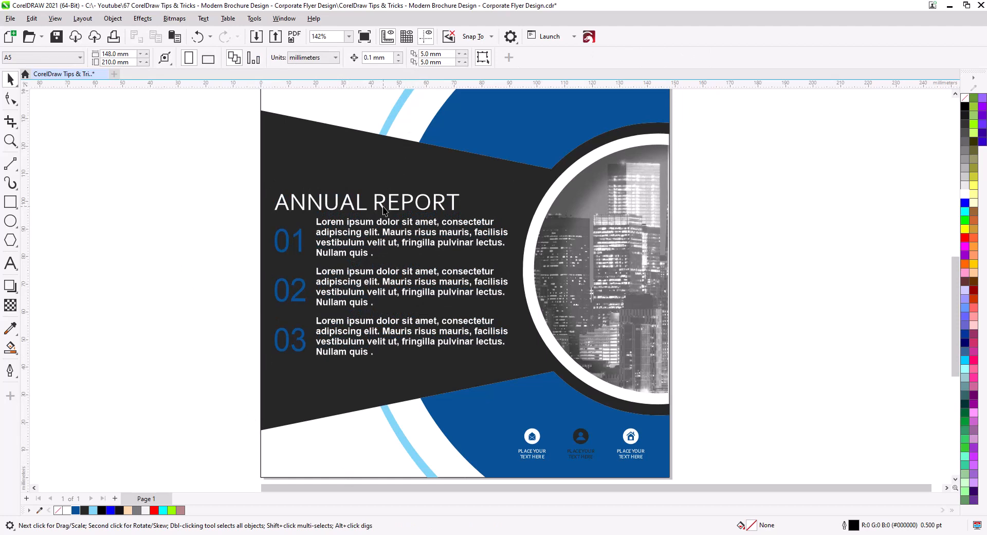
{"action": "left_click_drag", "start_coordinate": [383, 208], "coordinate": [387, 198]}
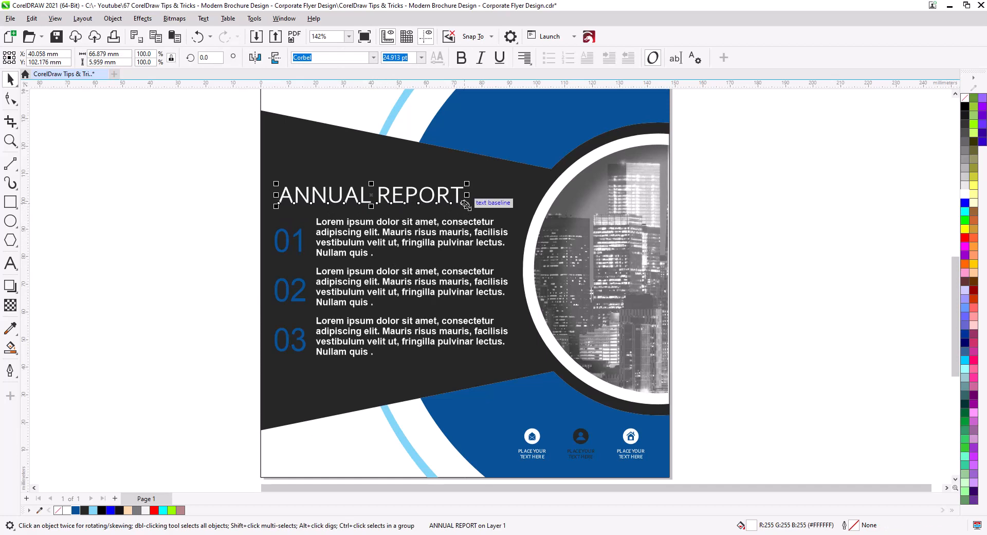
- Widen the ANNUAL REPORT heading's letter spacing to about 72.8 mm overall and shift the heading back inside the dark shape
{"action": "left_click", "coordinate": [12, 98]}
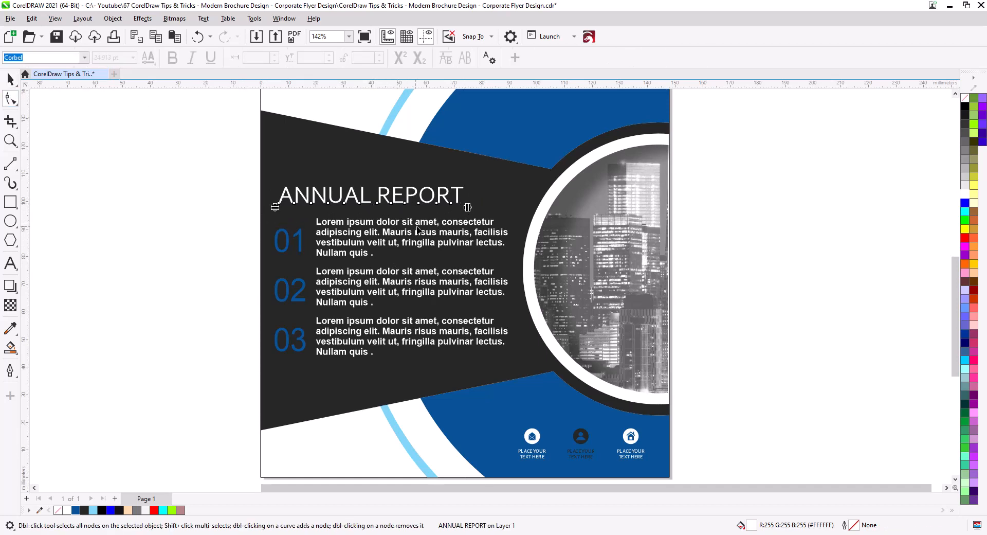
{"action": "left_click_drag", "start_coordinate": [469, 207], "coordinate": [484, 210]}
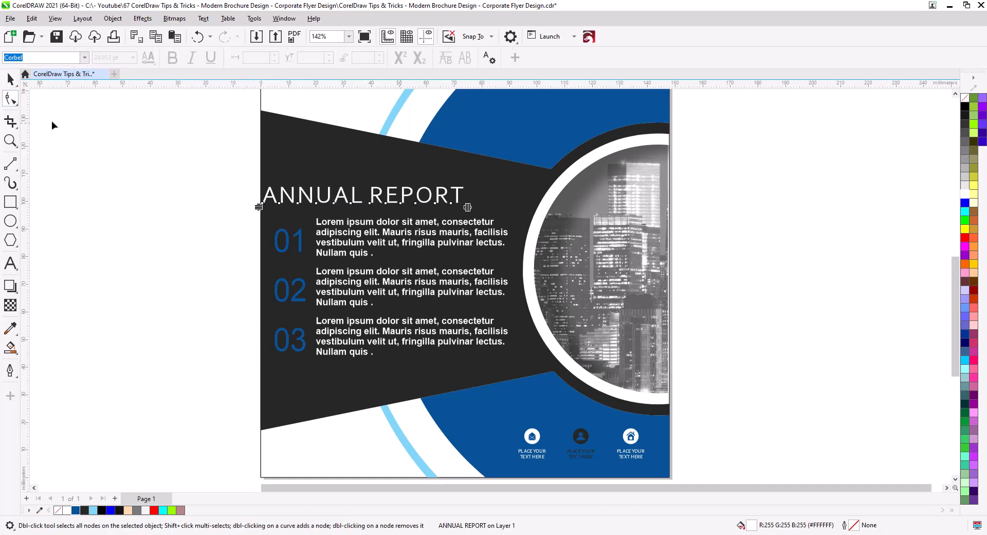
{"action": "key", "text": "space"}
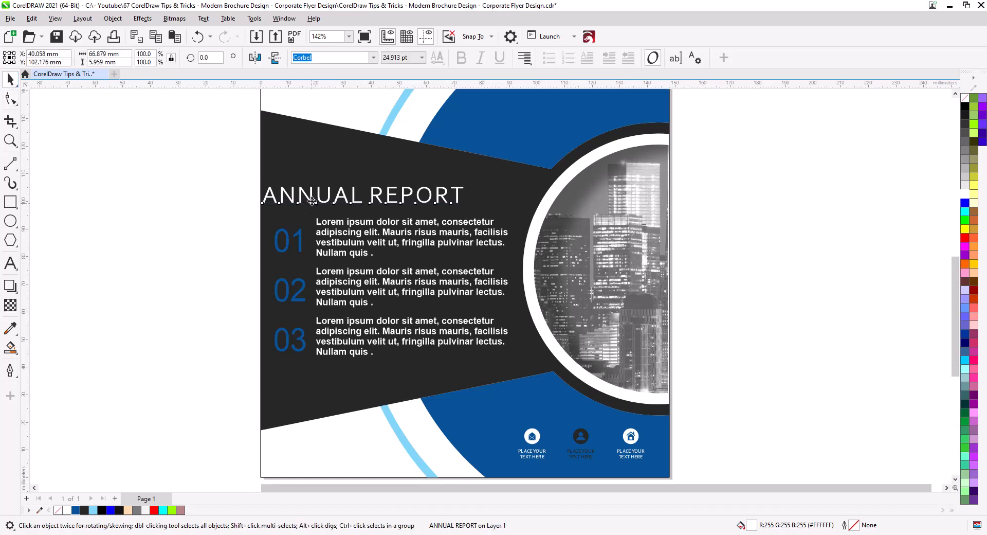
{"action": "left_click_drag", "start_coordinate": [313, 200], "coordinate": [328, 205]}
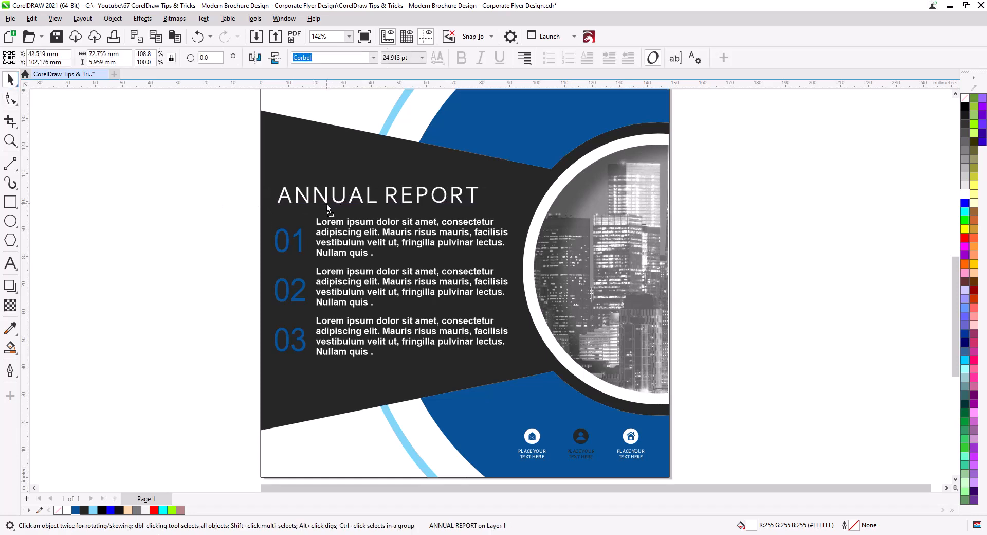
{"action": "left_click", "coordinate": [199, 232]}
- Scale the logo and its tagline down proportionally and shift them slightly up
{"action": "left_click_drag", "start_coordinate": [415, 256], "coordinate": [404, 308]}
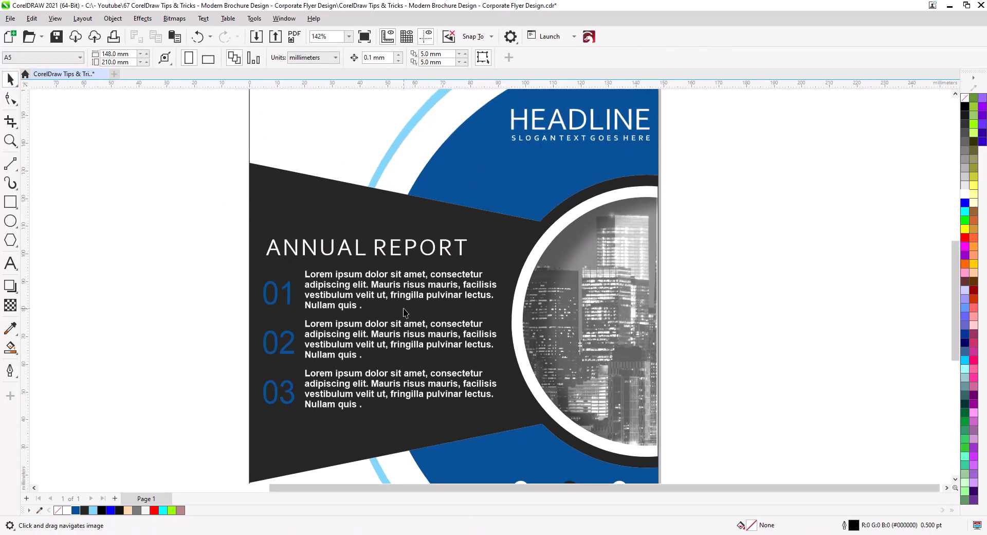
{"action": "scroll", "coordinate": [404, 311], "scroll_direction": "down", "scroll_amount": 3}
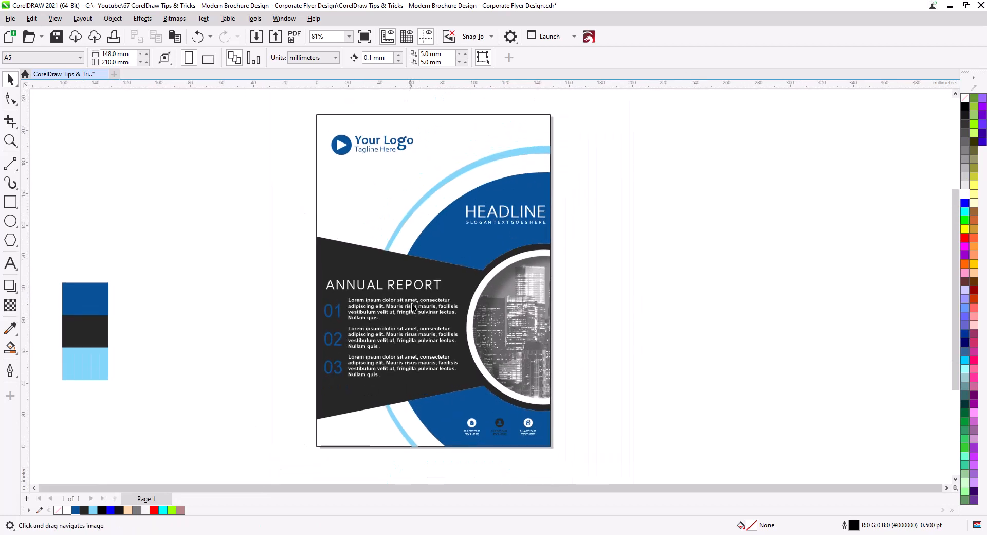
{"action": "left_click_drag", "start_coordinate": [463, 298], "coordinate": [465, 292]}
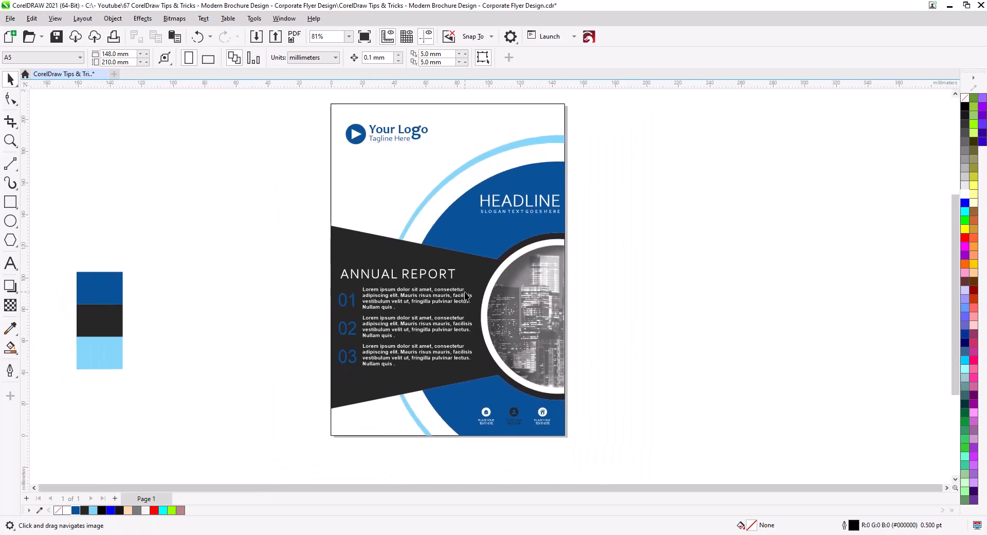
{"action": "scroll", "coordinate": [387, 128], "scroll_direction": "up", "scroll_amount": 3}
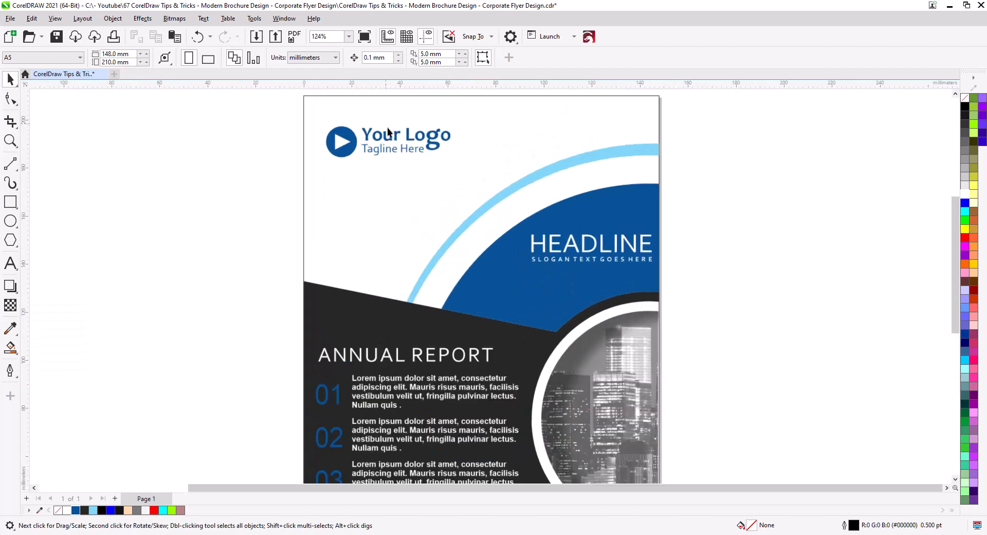
{"action": "left_click_drag", "start_coordinate": [526, 271], "coordinate": [527, 271]}
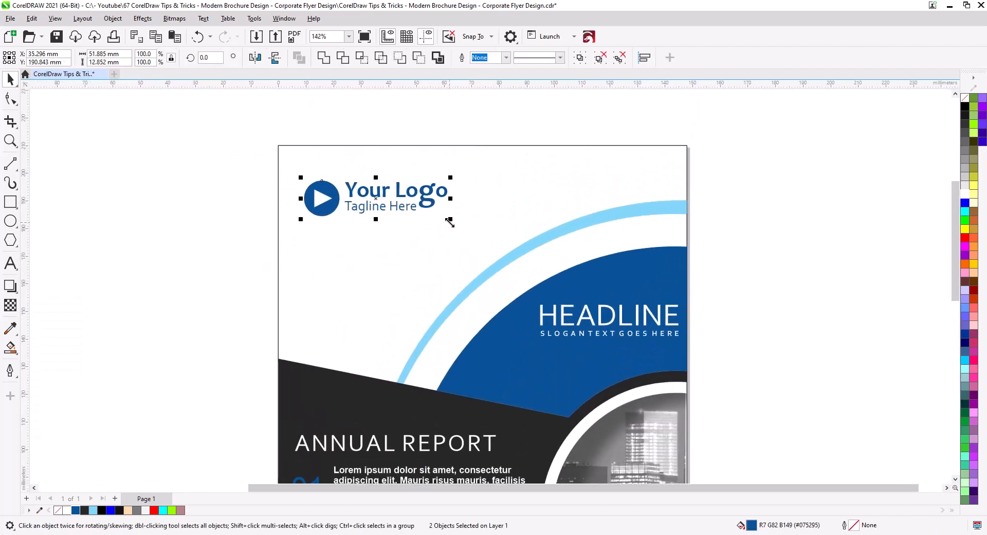
{"action": "left_click_drag", "start_coordinate": [449, 217], "coordinate": [404, 189]}
{"action": "left_click", "coordinate": [187, 224]}
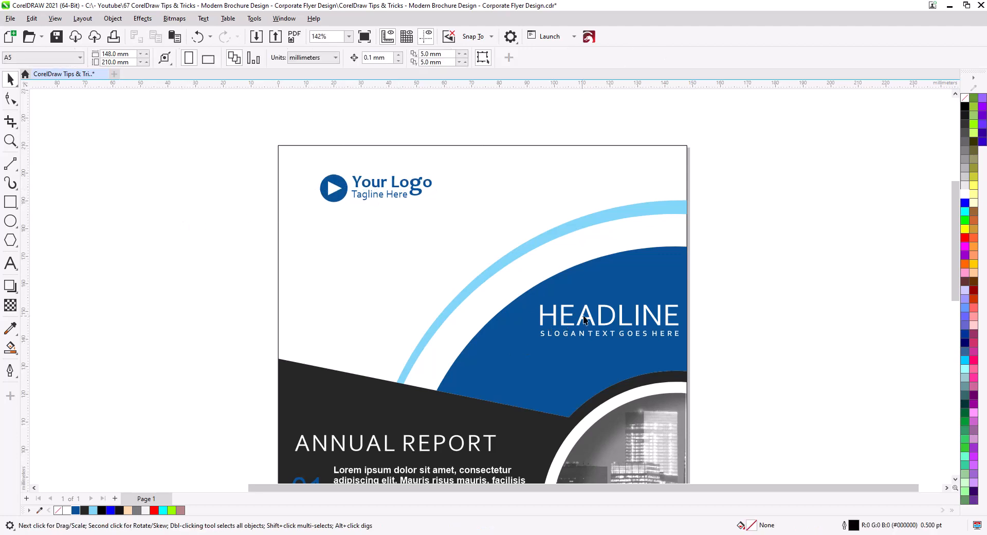
- Copy the HEADLINE text to the white area below the logo and fill the copy with the dark blue R7 G82 B149
{"action": "left_click_drag", "start_coordinate": [585, 322], "coordinate": [345, 259]}
{"action": "left_click", "coordinate": [381, 285]}
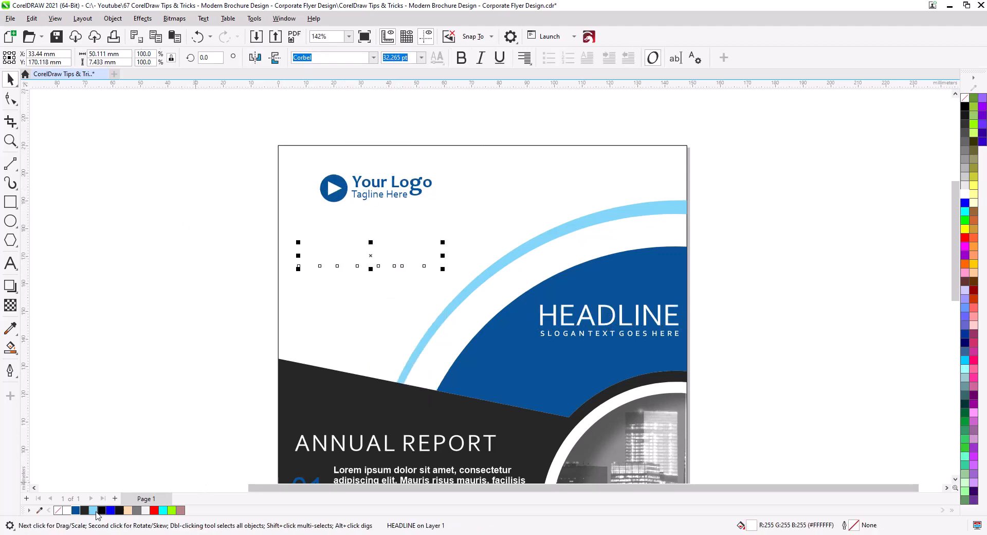
{"action": "left_click", "coordinate": [75, 510]}
{"action": "double_click", "coordinate": [329, 265]}
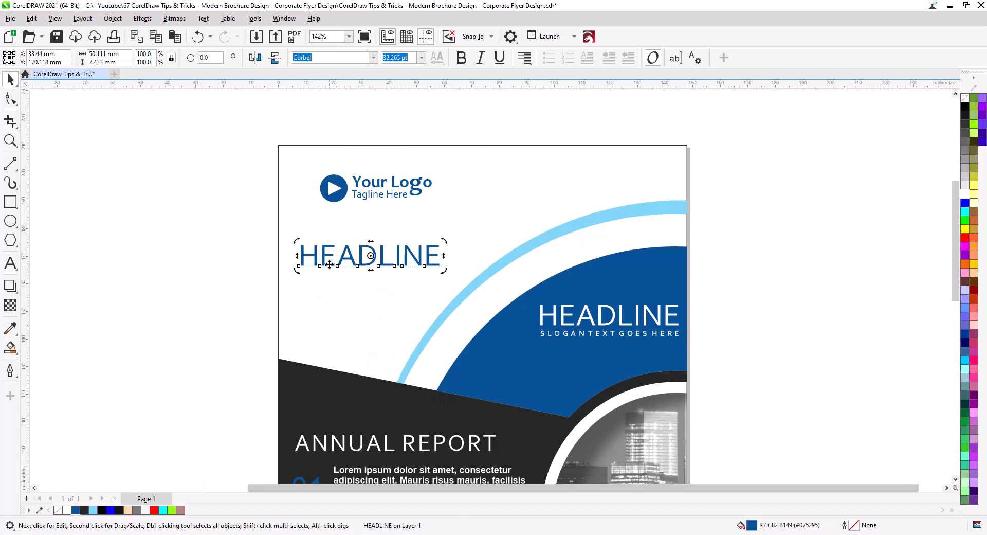
- Replace the copied headline's text with "Corporate Flyer" and change its case to UPPERCASE
{"action": "key", "text": "ctrl+a"}
{"action": "key", "text": "ctrl+v"}
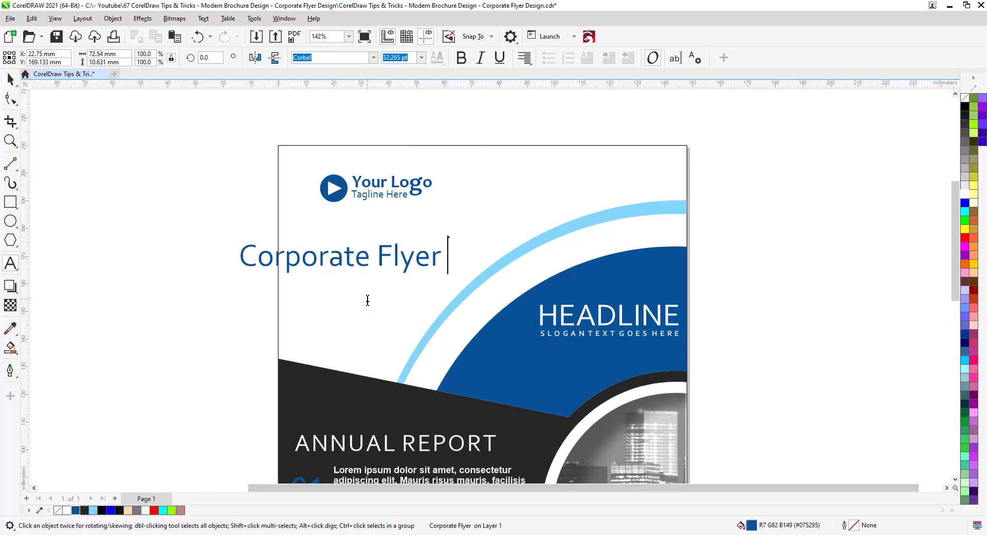
{"action": "key", "text": "ctrl+space"}
{"action": "left_click", "coordinate": [203, 18]}
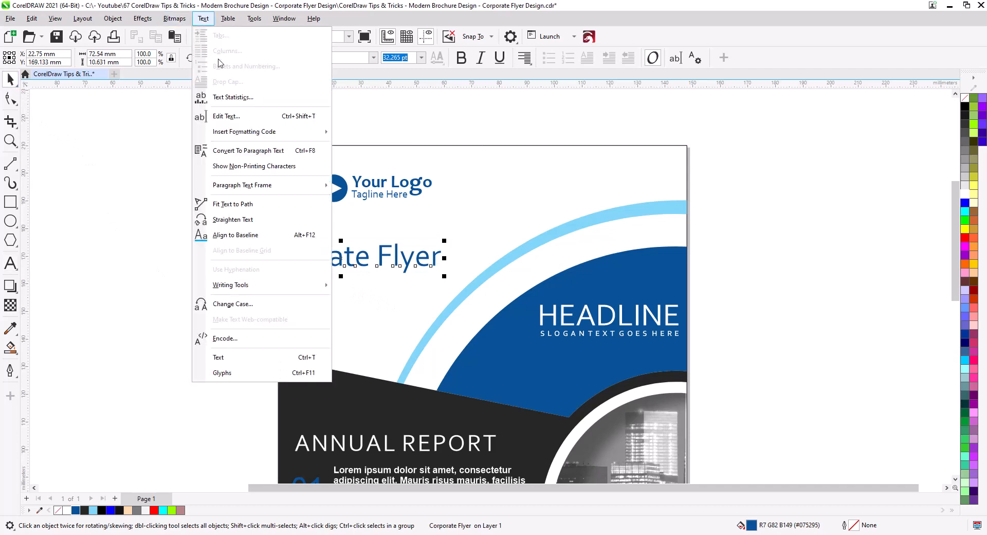
{"action": "left_click", "coordinate": [245, 305]}
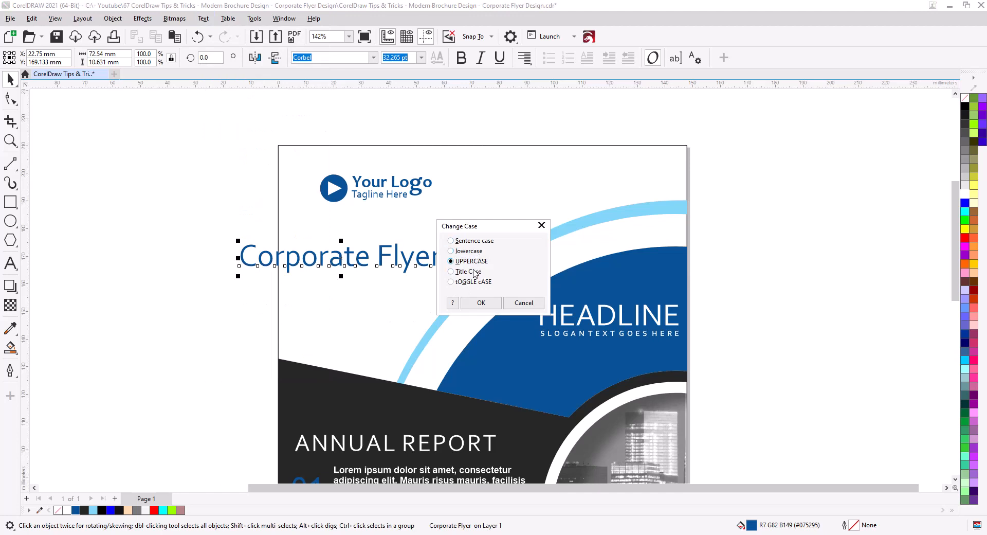
{"action": "left_click", "coordinate": [479, 303]}
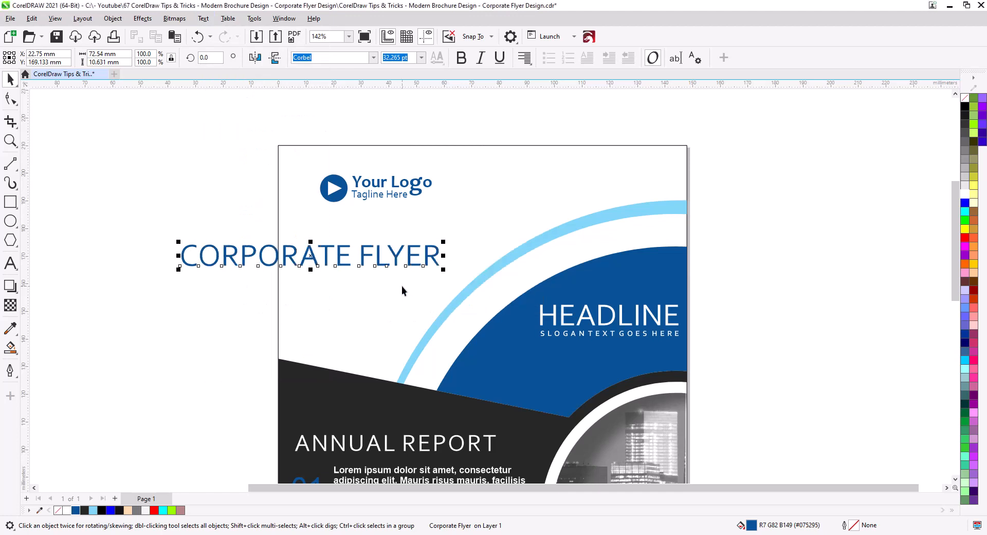
- Break CORPORATE FLYER onto two lines before FLYER and centre the heading horizontally on the logo text
{"action": "double_click", "coordinate": [363, 259]}
{"action": "key", "text": "Return"}
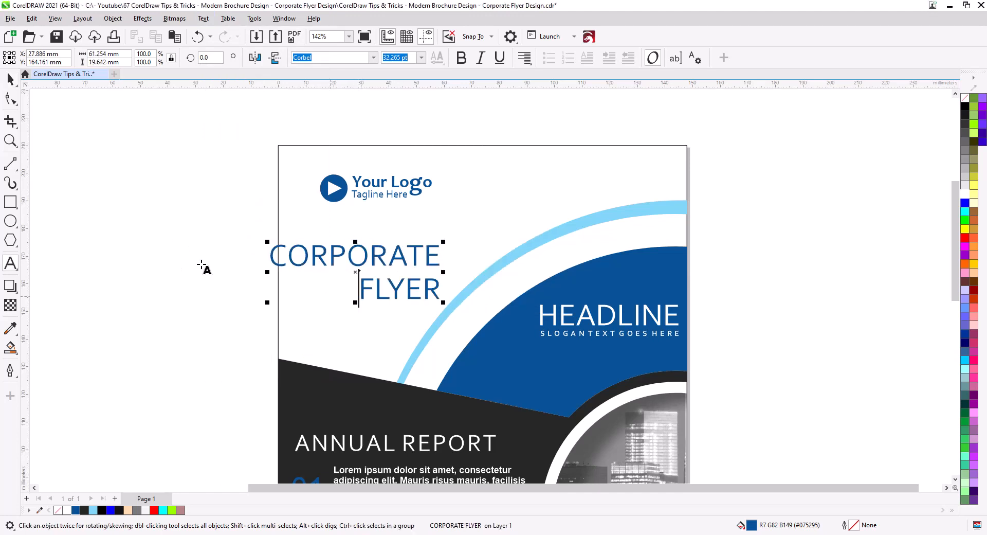
{"action": "left_click", "coordinate": [10, 78]}
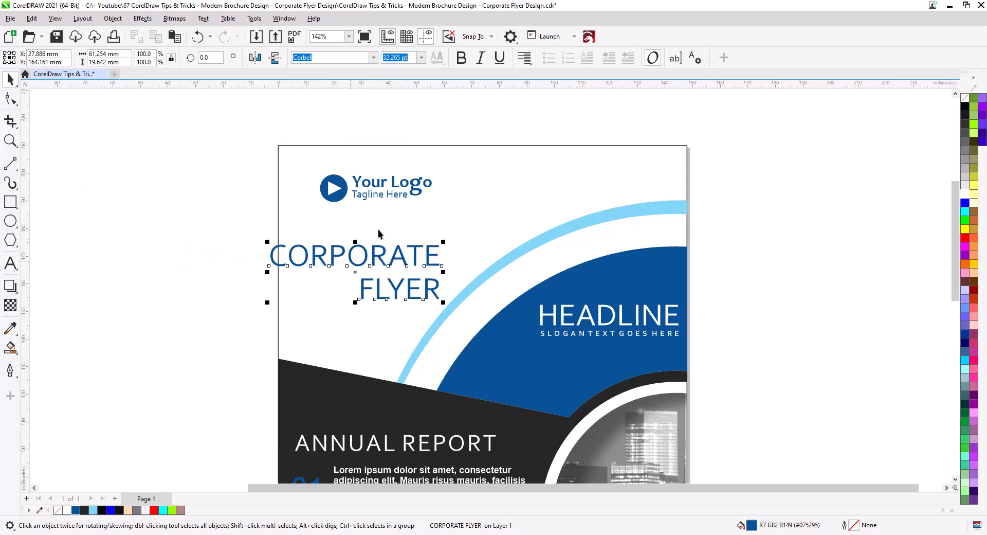
{"action": "left_click", "coordinate": [377, 195], "text": "shift"}
{"action": "key", "text": "c"}
{"action": "left_click", "coordinate": [330, 289]}
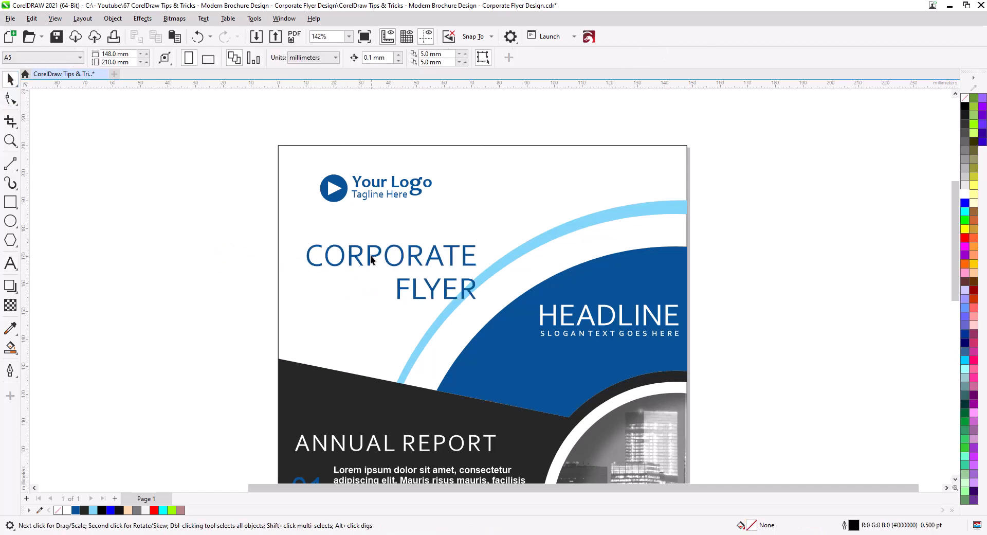
- Move the heading up and break it into separate CORPORATE and FLYER texts, scaling logo and texts down, with FLYER at 25.145 pt
{"action": "left_click_drag", "start_coordinate": [370, 255], "coordinate": [371, 228]}
{"action": "key", "text": "ctrl+k"}
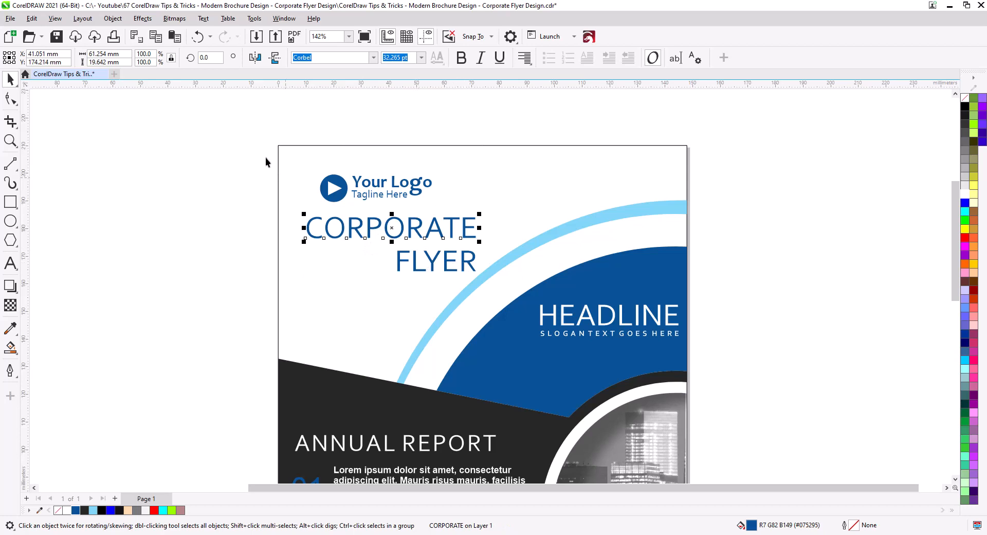
{"action": "left_click_drag", "start_coordinate": [266, 162], "coordinate": [454, 265]}
{"action": "left_click", "coordinate": [337, 249]}
{"action": "left_click", "coordinate": [409, 260]}
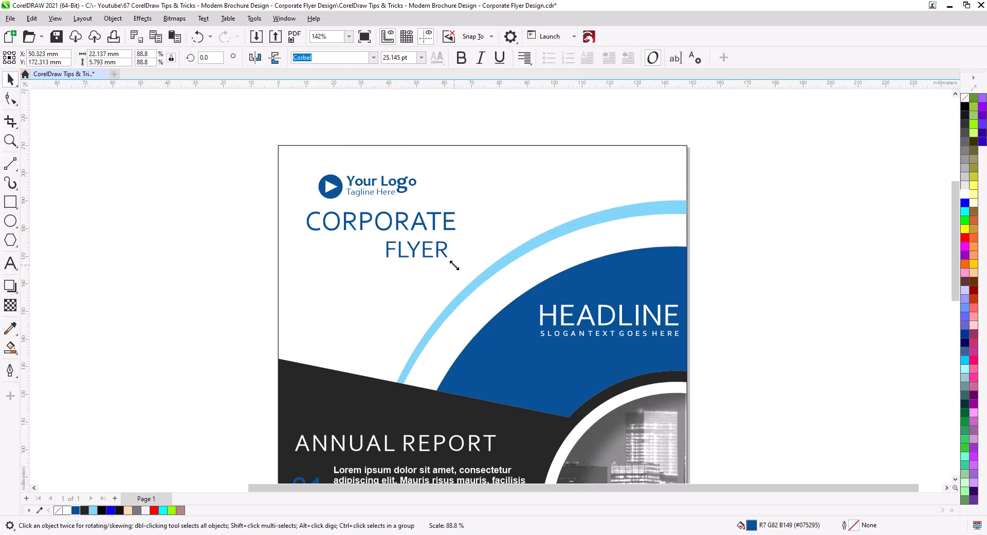
- Widen the letter spacing of FLYER to nearly the width of CORPORATE and fill it with dark grey R38 G38 B38
{"action": "left_click", "coordinate": [11, 99]}
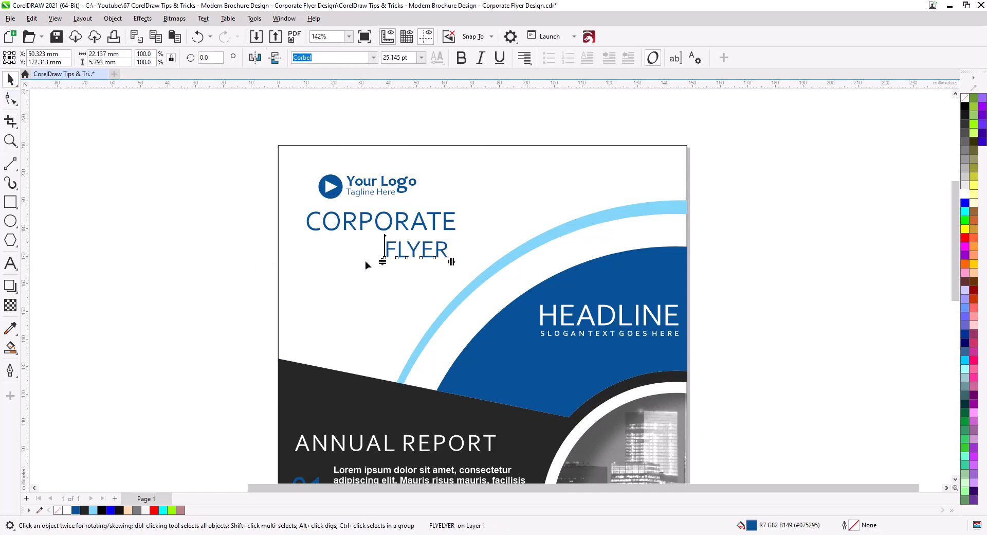
{"action": "left_click_drag", "start_coordinate": [451, 264], "coordinate": [512, 274]}
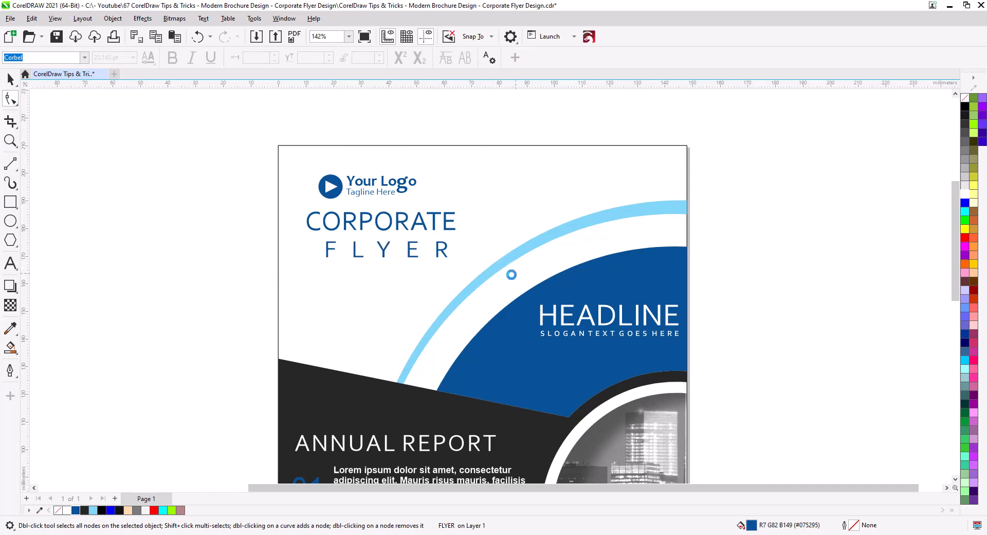
{"action": "key", "text": "space"}
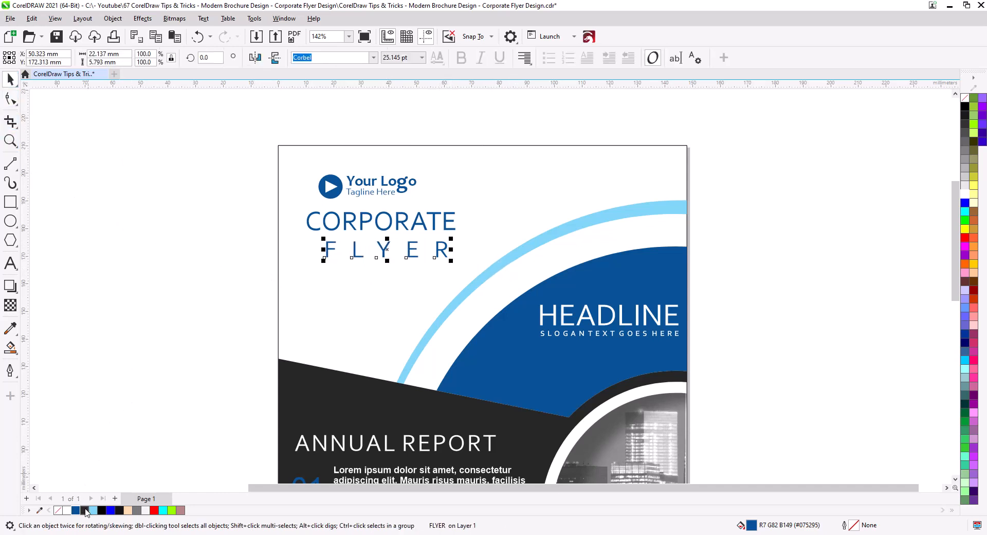
- Centre FLYER horizontally under CORPORATE and scale it down about its centre to 21.83 pt
{"action": "left_click", "coordinate": [400, 230], "text": "shift"}
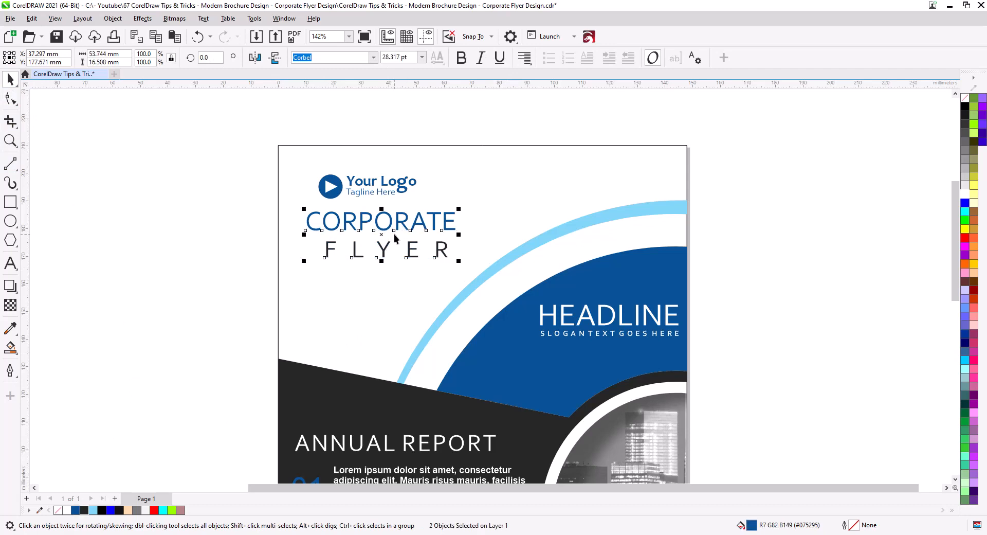
{"action": "key", "text": "c"}
{"action": "left_click", "coordinate": [359, 274]}
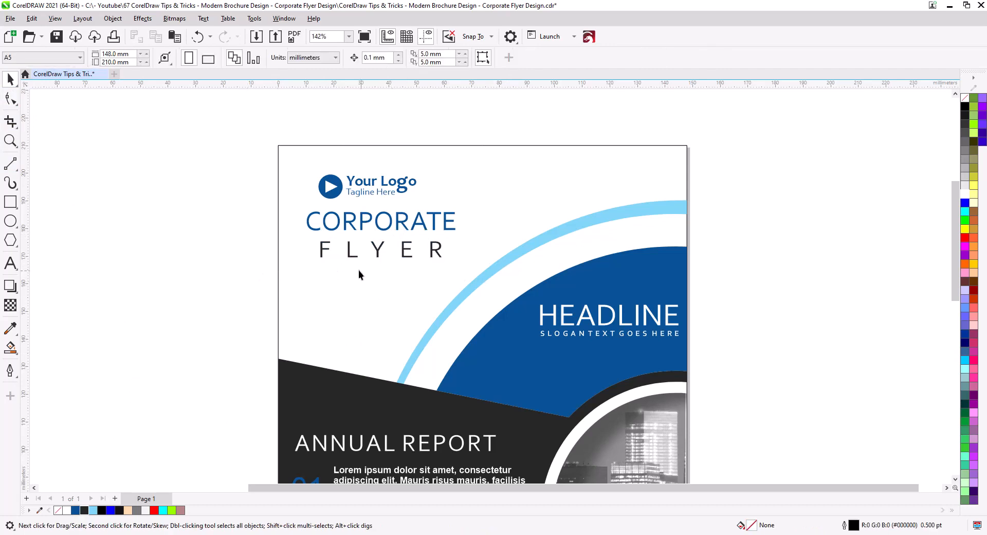
{"action": "left_click", "coordinate": [406, 256]}
{"action": "left_click_drag", "start_coordinate": [446, 263], "coordinate": [404, 257]}
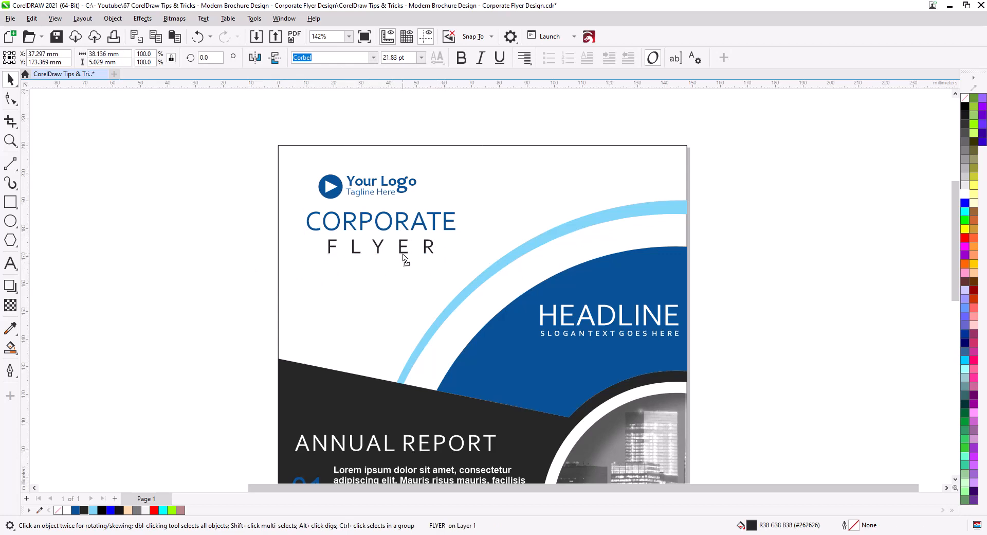
- Fill the logo and its tagline with dark grey R38 G38 B38 and centre them above CORPORATE
{"action": "left_click", "coordinate": [291, 250]}
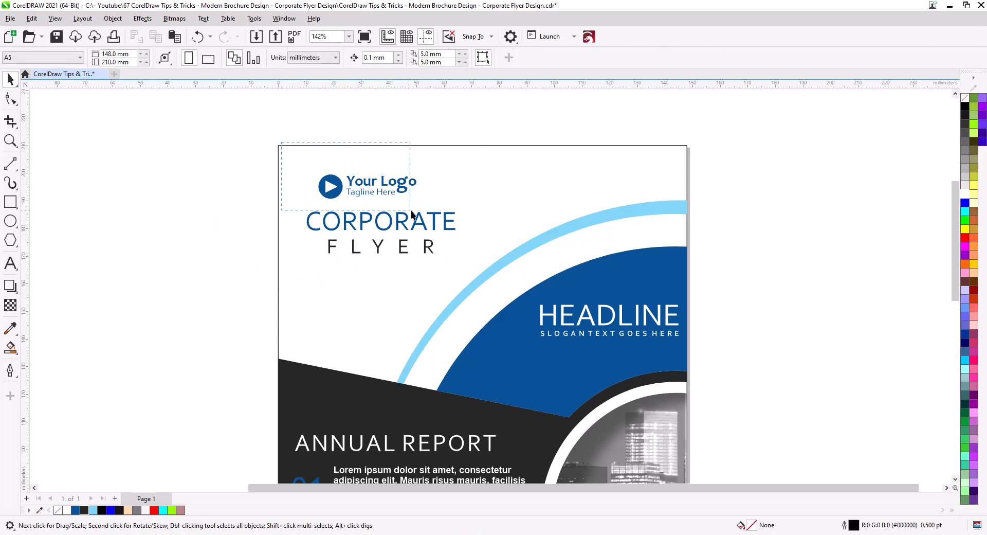
{"action": "left_click_drag", "start_coordinate": [411, 214], "coordinate": [411, 213]}
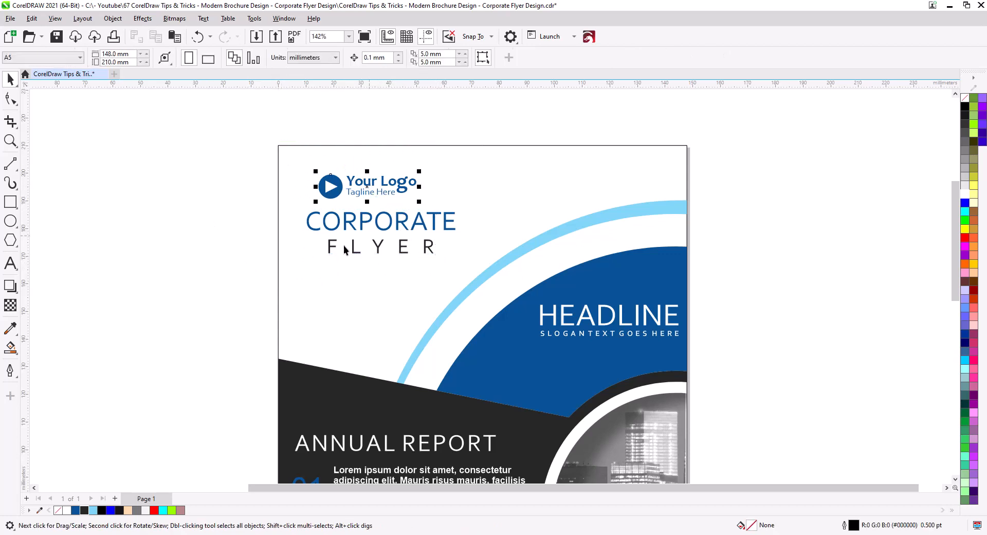
{"action": "left_click", "coordinate": [85, 511]}
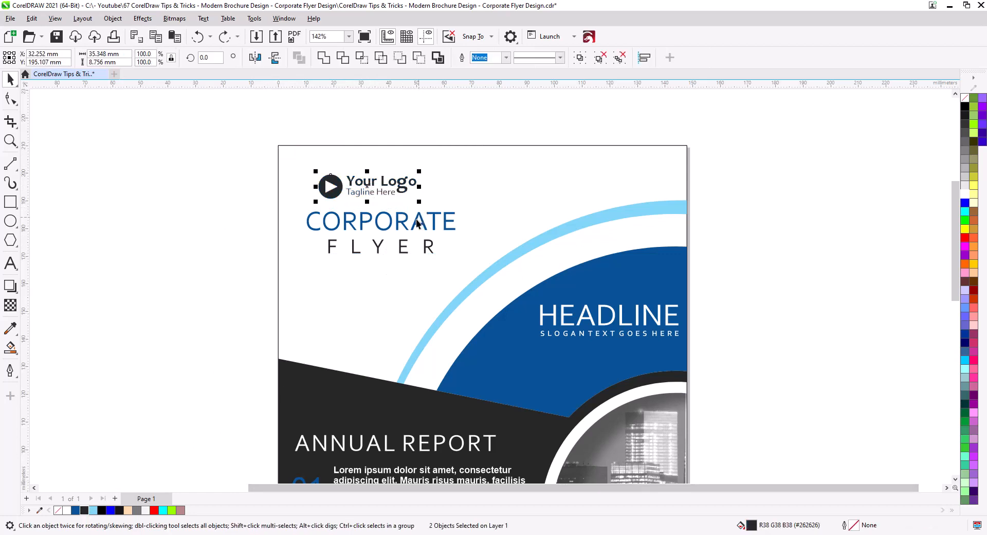
{"action": "left_click", "coordinate": [398, 222], "text": "shift"}
{"action": "key", "text": "c"}
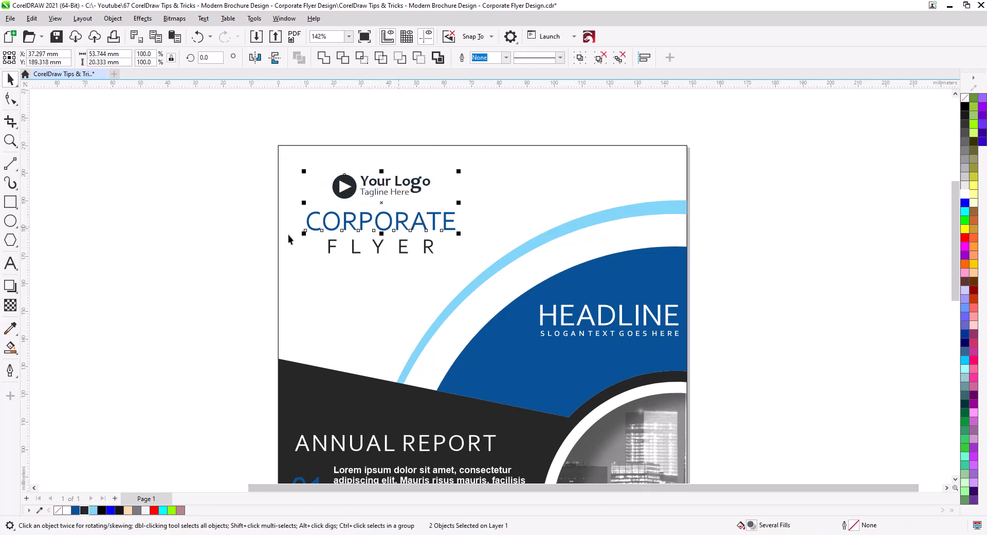
- Scale the logo, CORPORATE and FLYER up slightly together about their common centre
{"action": "left_click", "coordinate": [317, 254]}
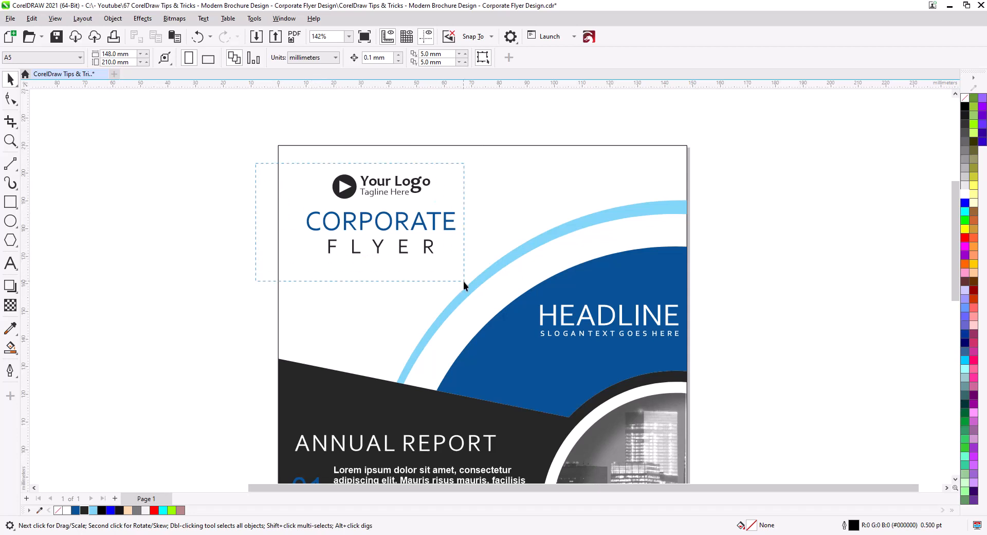
{"action": "left_click_drag", "start_coordinate": [464, 281], "coordinate": [472, 264]}
{"action": "left_click", "coordinate": [251, 267]}
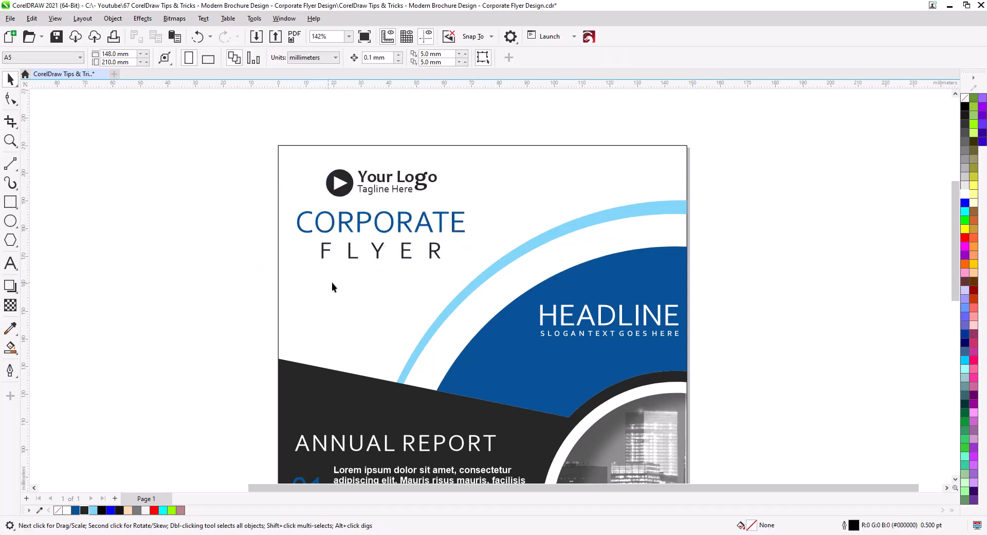
- Combine the blue shapes above and below the dark panel into a single curve
{"action": "scroll", "coordinate": [449, 303], "scroll_direction": "down", "scroll_amount": 5}
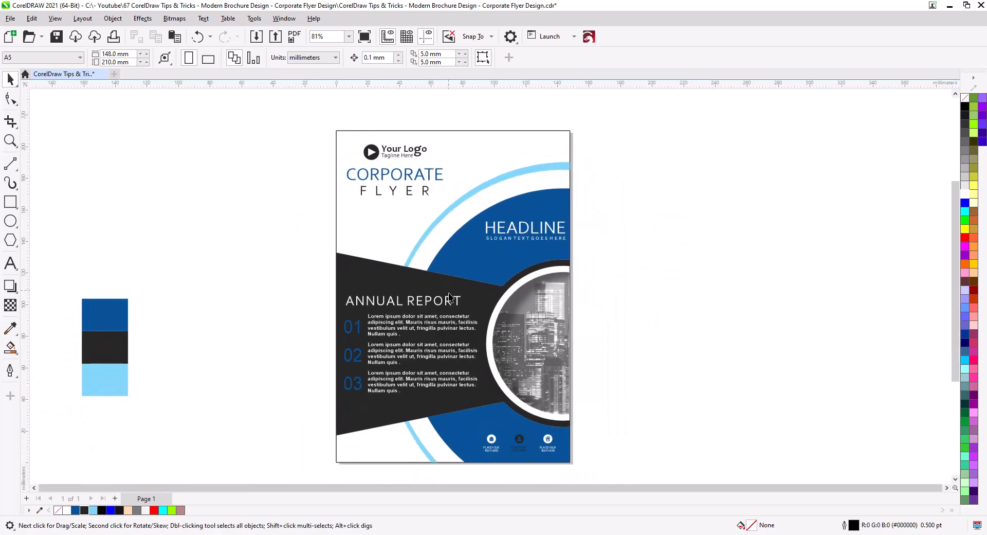
{"action": "left_click_drag", "start_coordinate": [470, 332], "coordinate": [469, 326]}
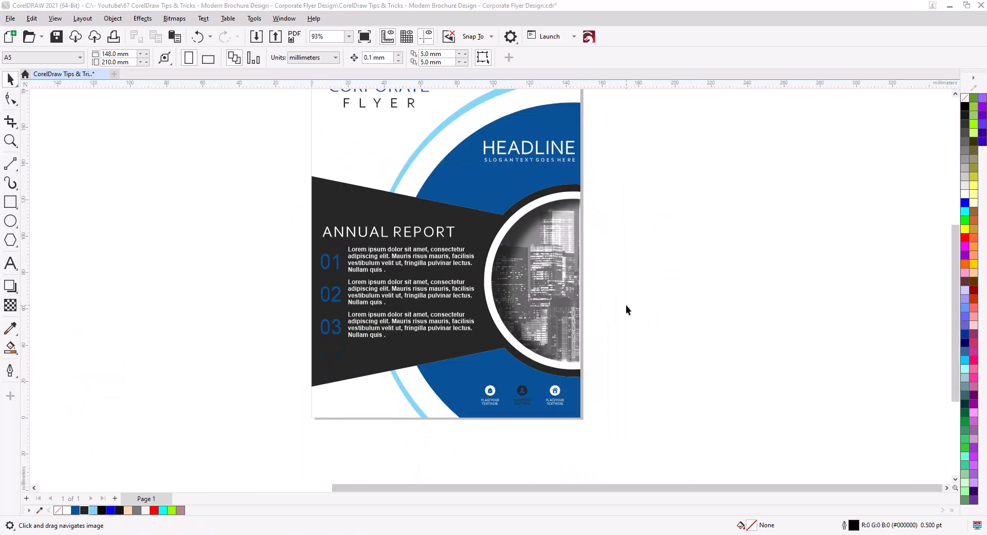
{"action": "left_click_drag", "start_coordinate": [627, 304], "coordinate": [625, 333]}
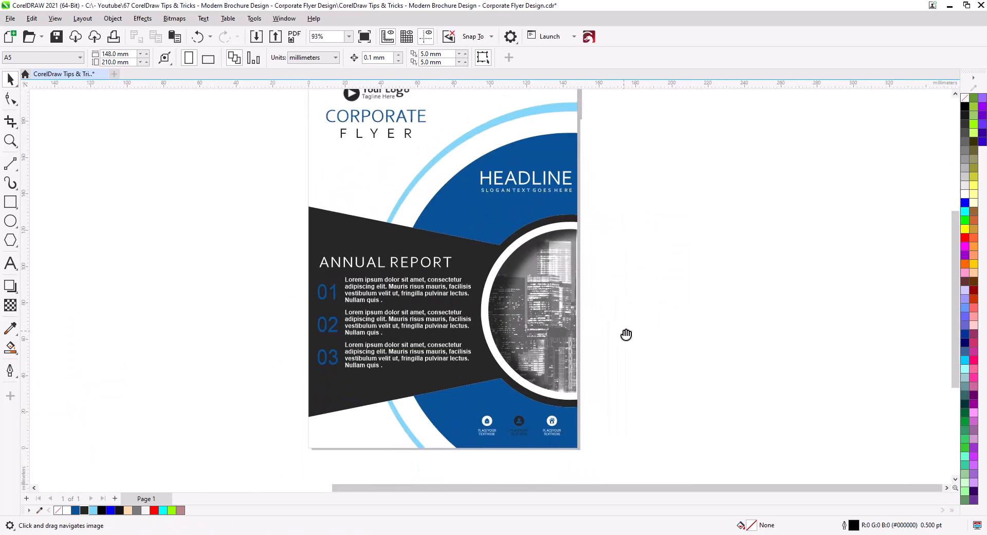
{"action": "left_click", "coordinate": [467, 209]}
{"action": "left_click", "coordinate": [462, 405], "text": "shift"}
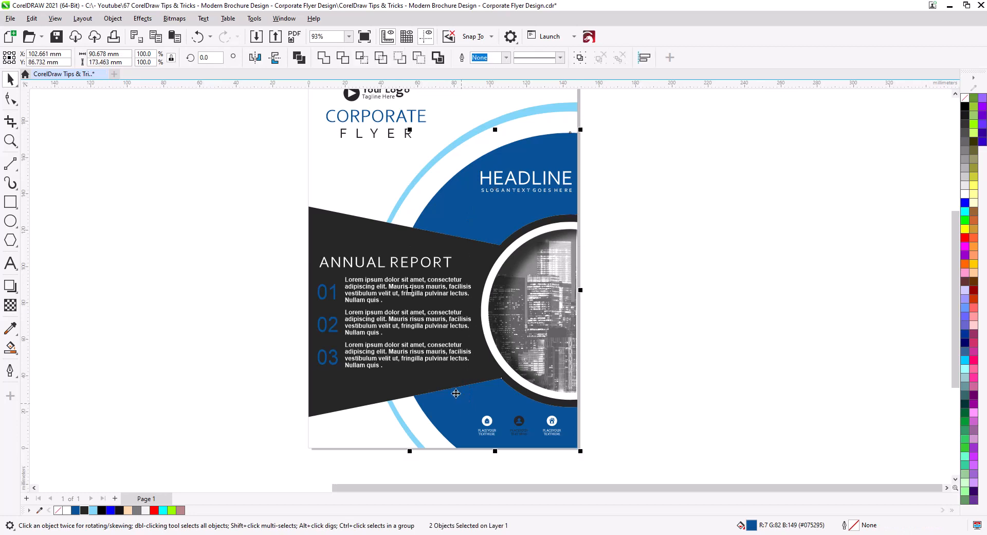
{"action": "left_click", "coordinate": [299, 57]}
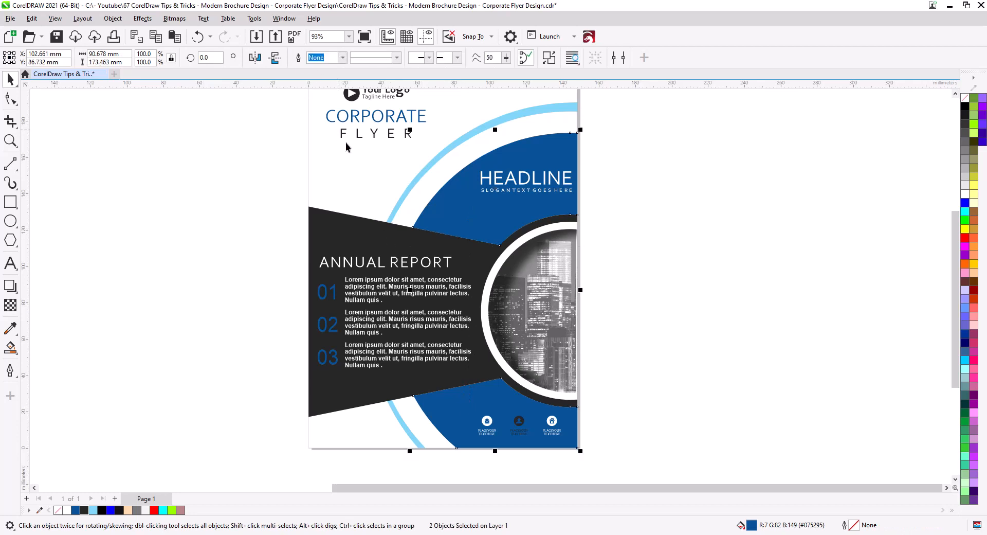
- Apply a linear fountain fill across the combined blue shape and set its end colour to the dark blue R7 G82 B149
{"action": "left_click", "coordinate": [11, 352]}
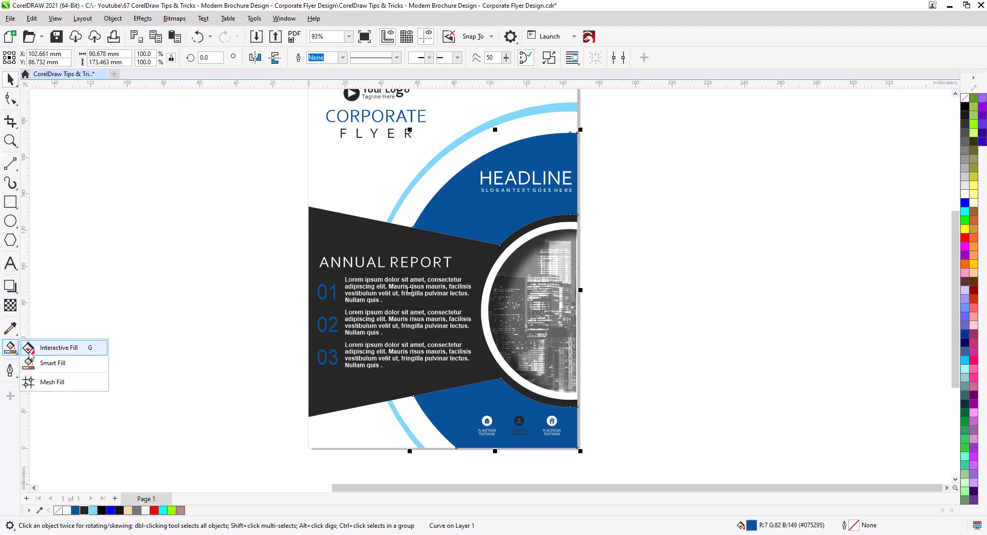
{"action": "left_click", "coordinate": [73, 354]}
{"action": "left_click_drag", "start_coordinate": [406, 242], "coordinate": [511, 254]}
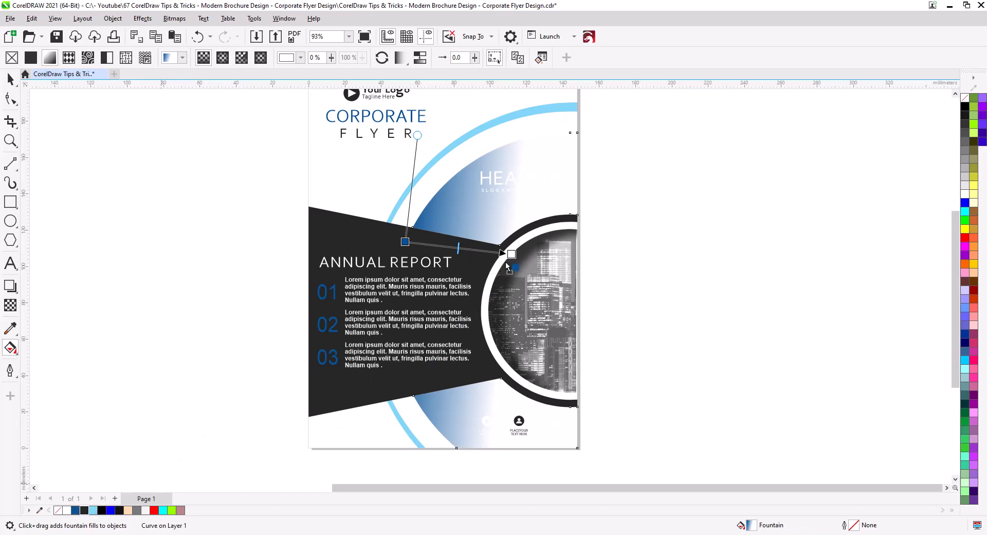
{"action": "left_click_drag", "start_coordinate": [514, 259], "coordinate": [512, 256]}
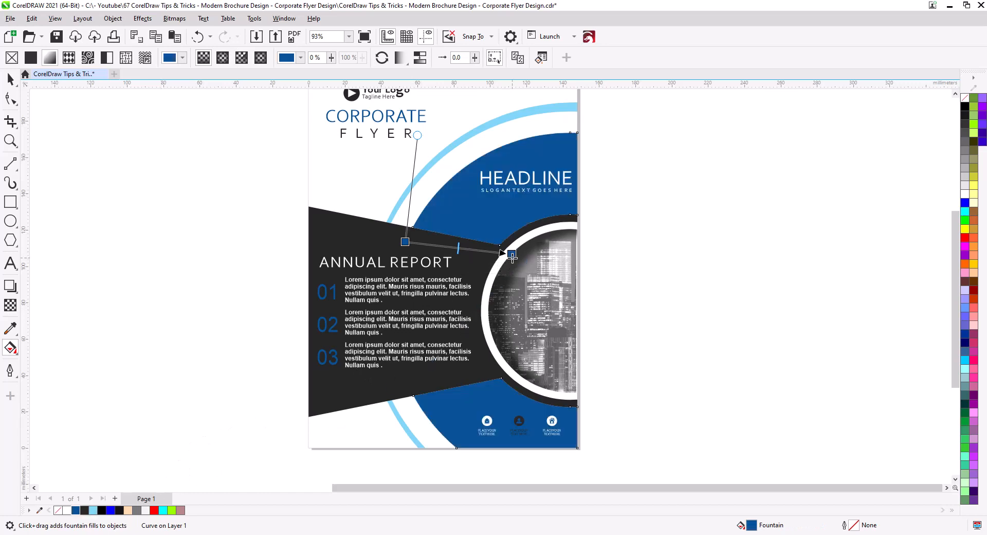
- Set the fountain fill's start colour to the darker navy R2 G33 B59 (#02213B)
{"action": "left_click", "coordinate": [406, 241]}
{"action": "left_click", "coordinate": [382, 254]}
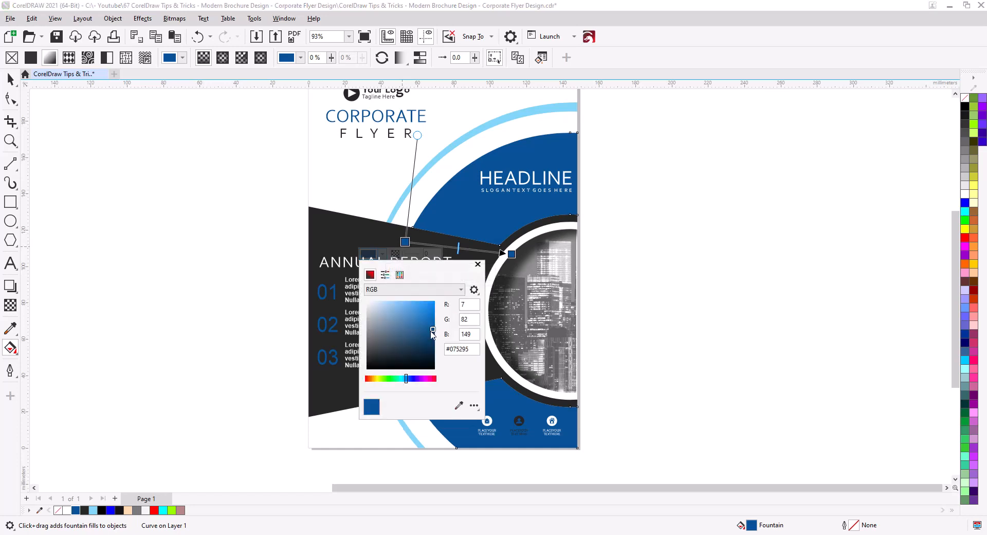
{"action": "left_click_drag", "start_coordinate": [433, 334], "coordinate": [433, 356]}
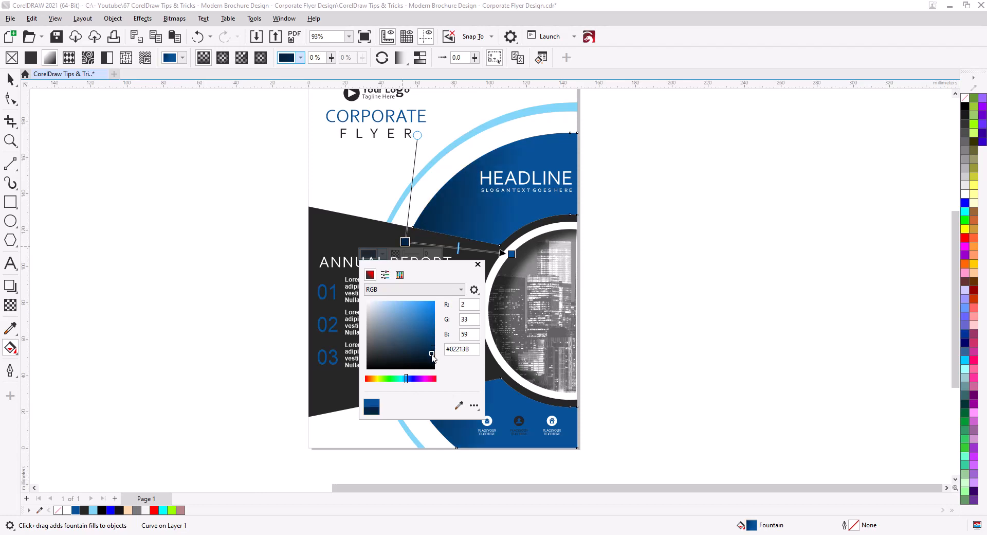
{"action": "left_click", "coordinate": [478, 265]}
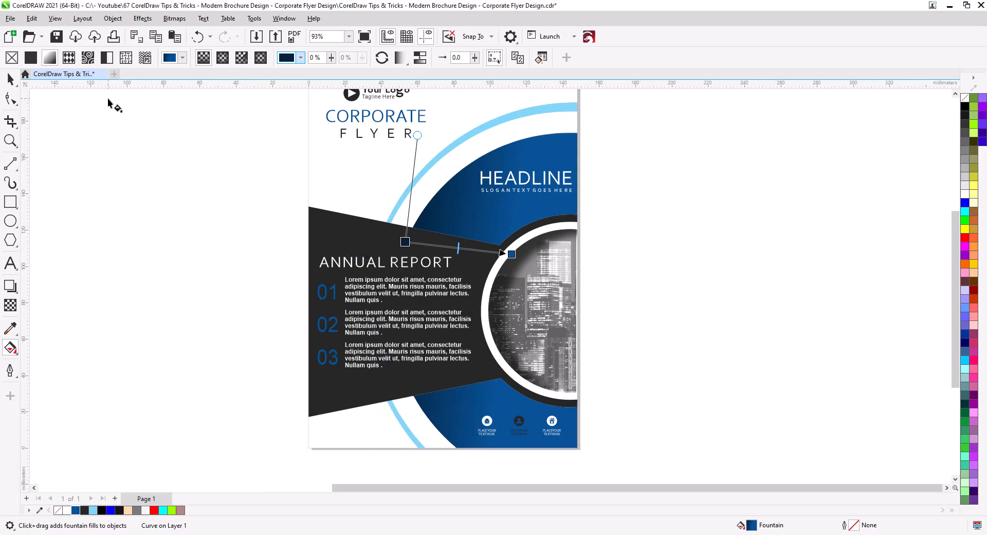
- Change the fill to an elliptical fountain, centring it on the skyline photo and placing its outer node over the ANNUAL REPORT heading
{"action": "left_click", "coordinate": [222, 59]}
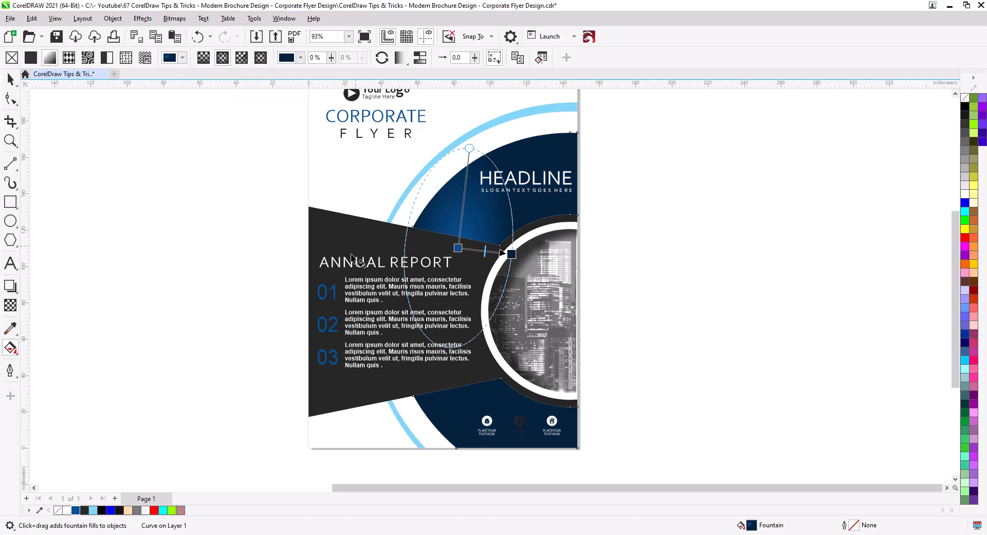
{"action": "left_click_drag", "start_coordinate": [513, 255], "coordinate": [327, 242]}
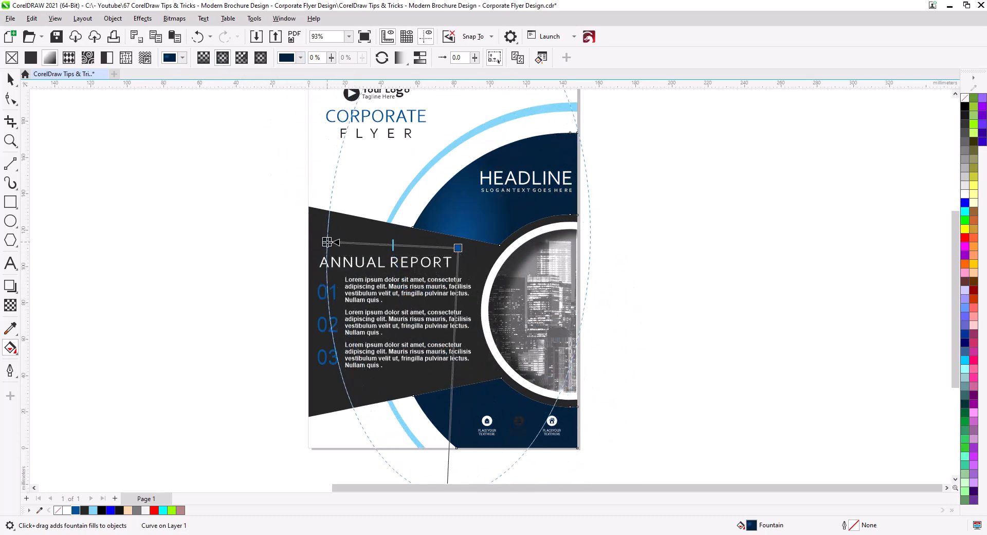
{"action": "left_click_drag", "start_coordinate": [459, 249], "coordinate": [558, 298]}
{"action": "left_click_drag", "start_coordinate": [327, 242], "coordinate": [386, 262]}
{"action": "scroll", "coordinate": [469, 280], "scroll_direction": "down", "scroll_amount": 2}
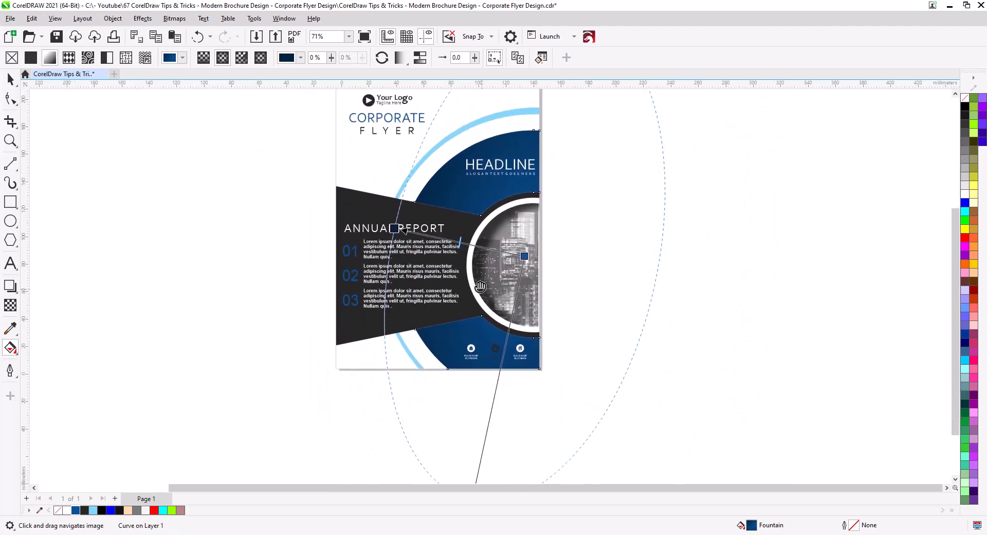
- Reshape the elliptical fountain into a near circle centred on the skyline photo, placing its outer node over the start of the ANNUAL REPORT heading
{"action": "left_click_drag", "start_coordinate": [464, 465], "coordinate": [486, 380]}
{"action": "scroll", "coordinate": [501, 334], "scroll_direction": "up", "scroll_amount": 2}
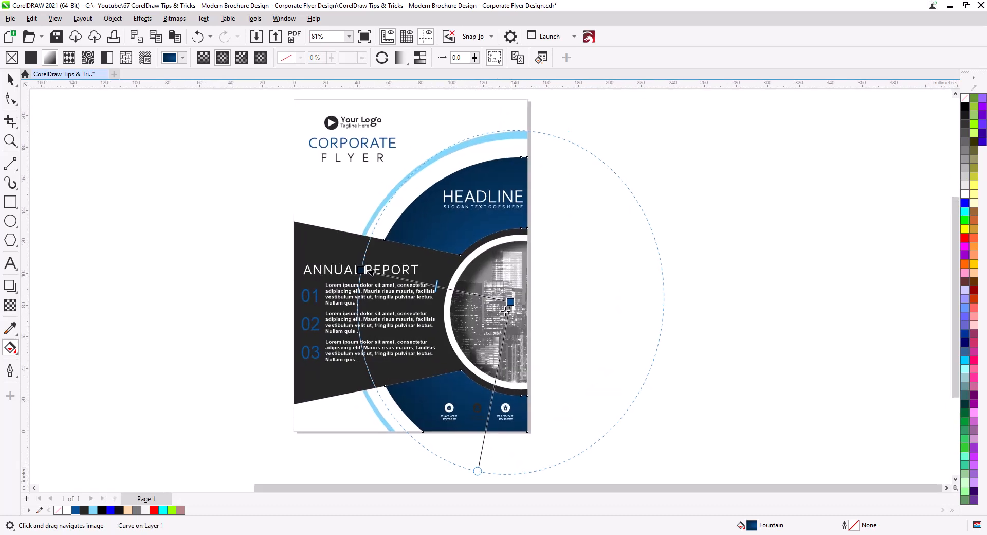
{"action": "left_click_drag", "start_coordinate": [510, 302], "coordinate": [514, 314]}
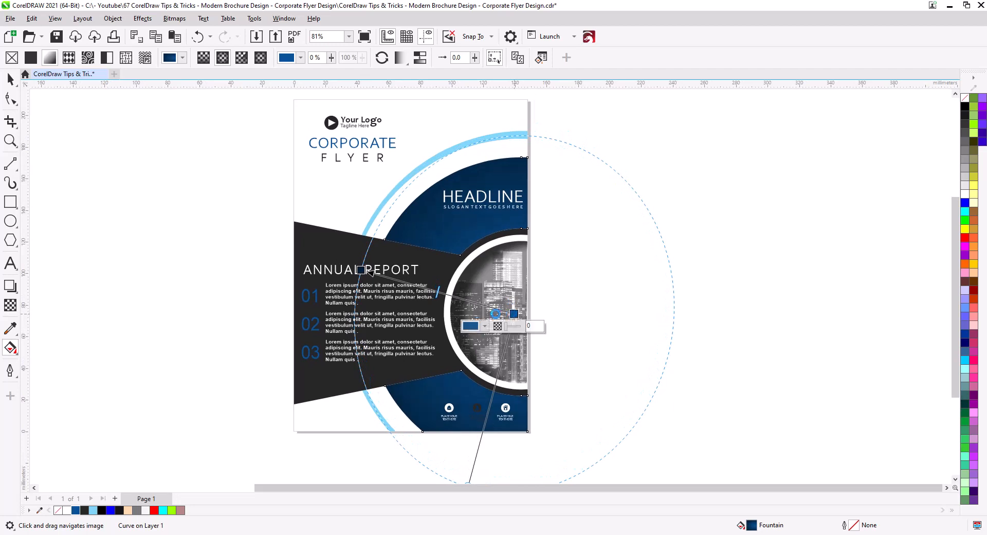
{"action": "left_click", "coordinate": [362, 270]}
{"action": "left_click_drag", "start_coordinate": [459, 340], "coordinate": [454, 296]}
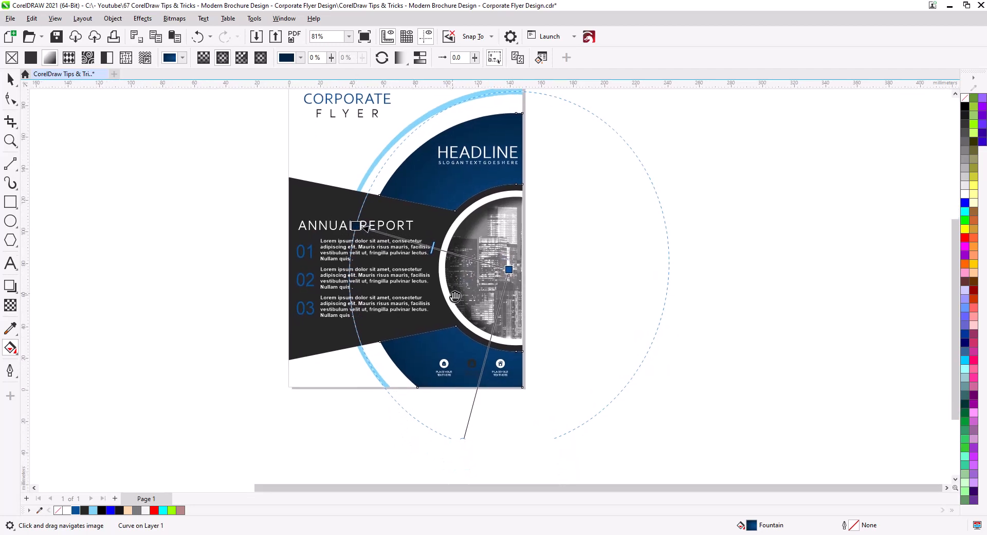
{"action": "mouse_move", "coordinate": [463, 442]}
{"action": "left_mouse_down"}
{"action": "mouse_move", "coordinate": [469, 411]}
{"action": "mouse_move", "coordinate": [470, 425]}
{"action": "left_mouse_up"}
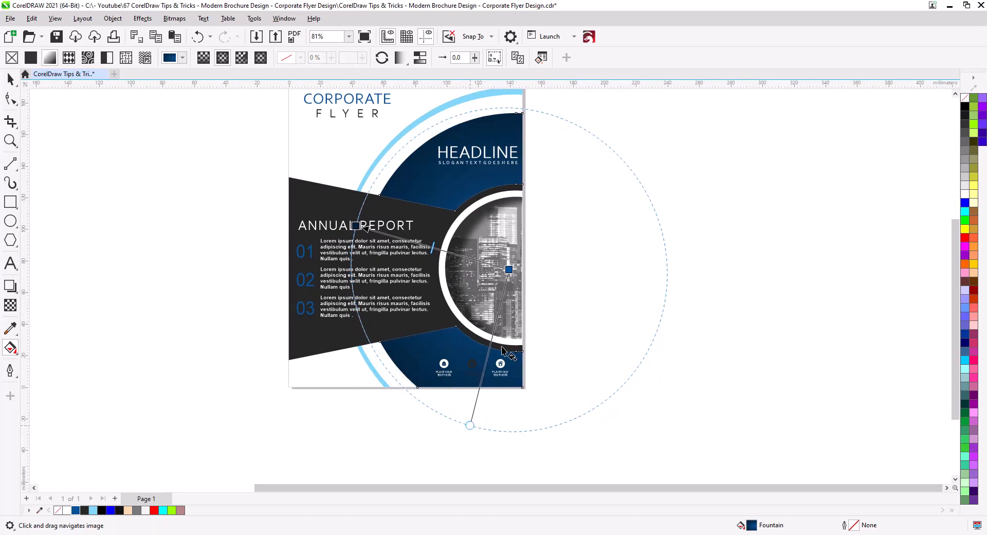
{"action": "left_click_drag", "start_coordinate": [509, 270], "coordinate": [513, 267]}
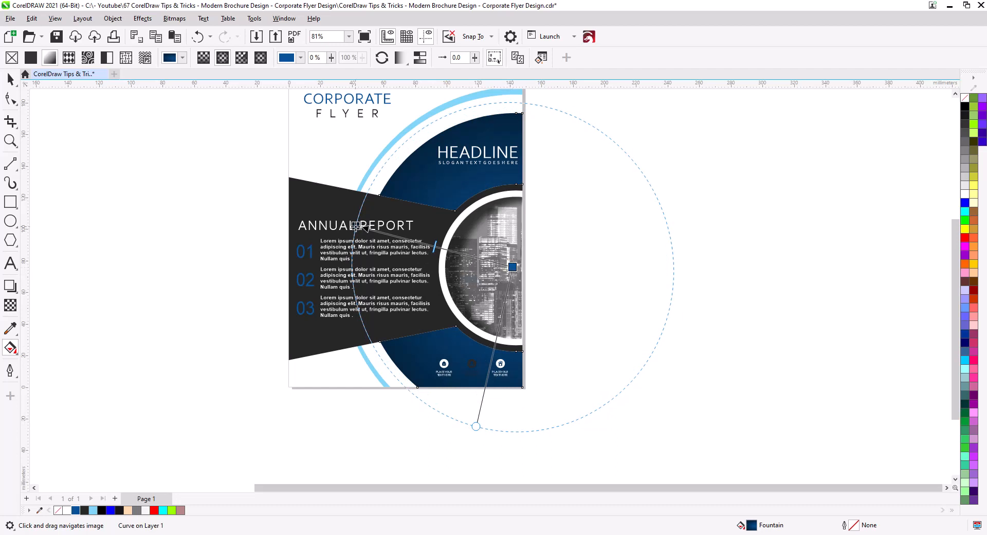
{"action": "mouse_move", "coordinate": [355, 225]}
{"action": "left_mouse_down"}
{"action": "mouse_move", "coordinate": [339, 224]}
{"action": "mouse_move", "coordinate": [346, 231]}
{"action": "left_mouse_up"}
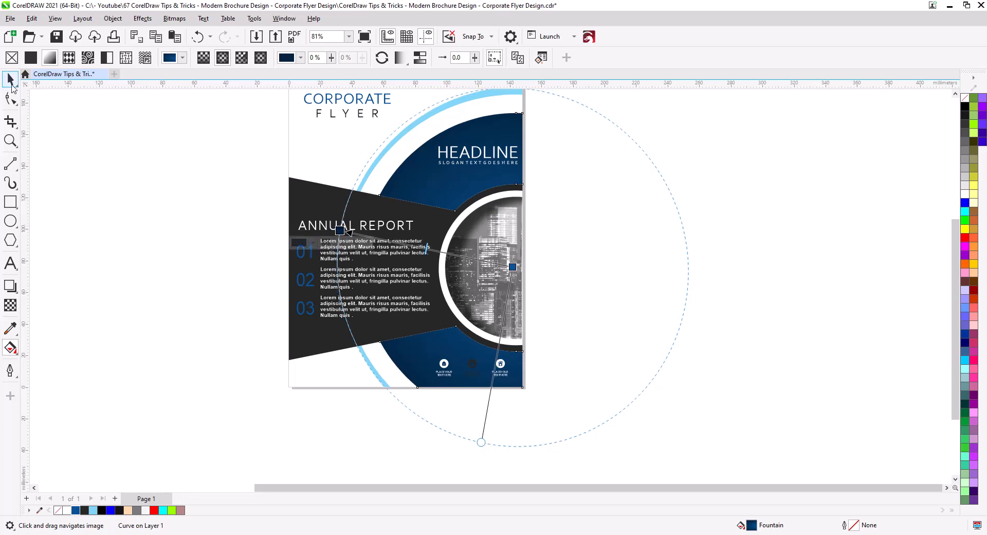
{"action": "left_click", "coordinate": [11, 81]}
{"action": "left_click", "coordinate": [69, 140]}
{"action": "scroll", "coordinate": [454, 311], "scroll_direction": "up", "scroll_amount": 1}
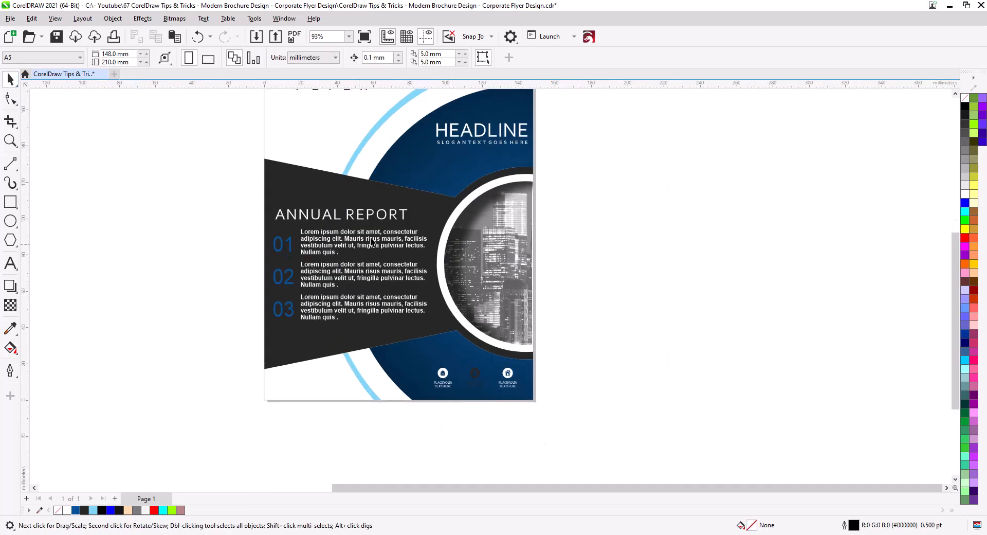
- Set the centre colour of the blue shape's fountain fill to the brighter blue R26 G126 B214 (#1A7ED6)
{"action": "left_click", "coordinate": [401, 180]}
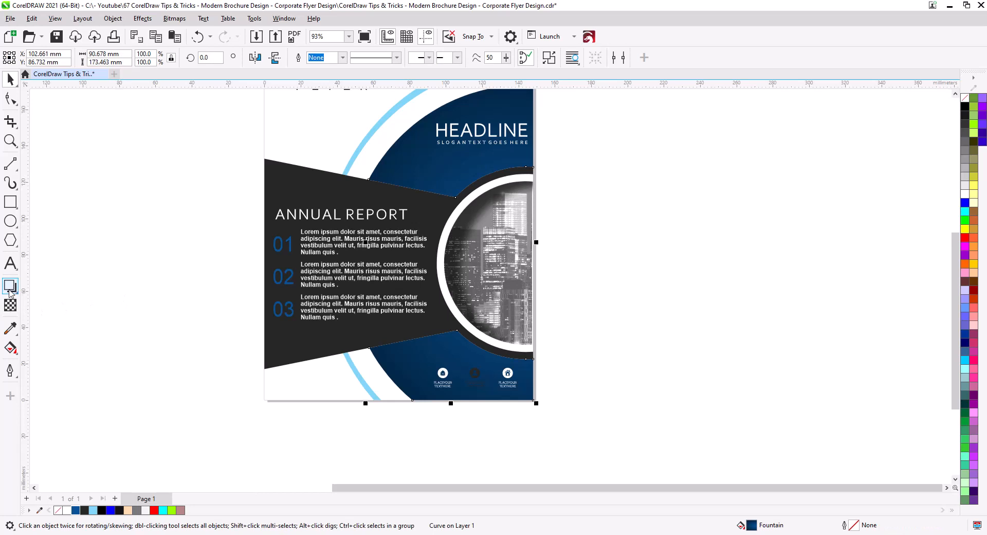
{"action": "left_click", "coordinate": [10, 347]}
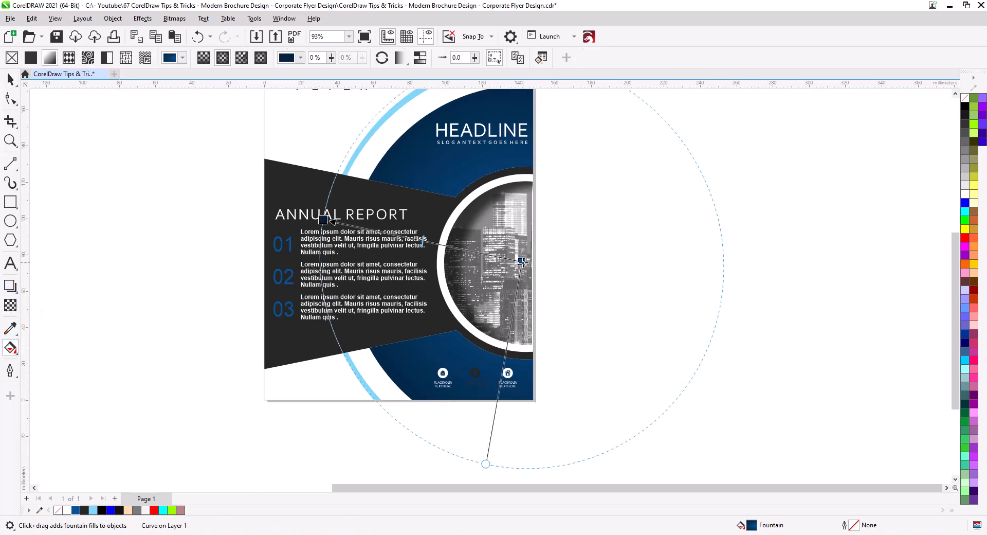
{"action": "left_click", "coordinate": [523, 262]}
{"action": "left_click", "coordinate": [496, 275]}
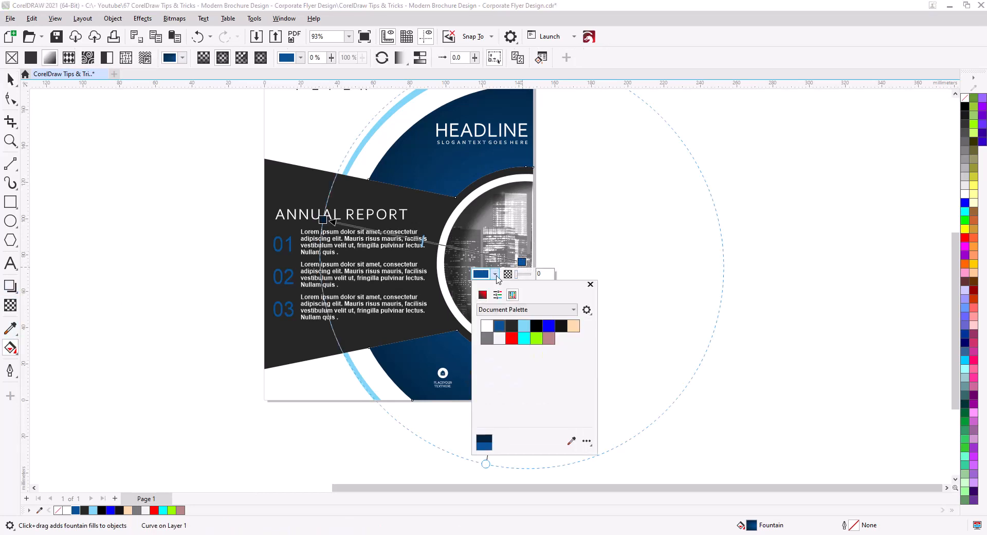
{"action": "left_click", "coordinate": [483, 294]}
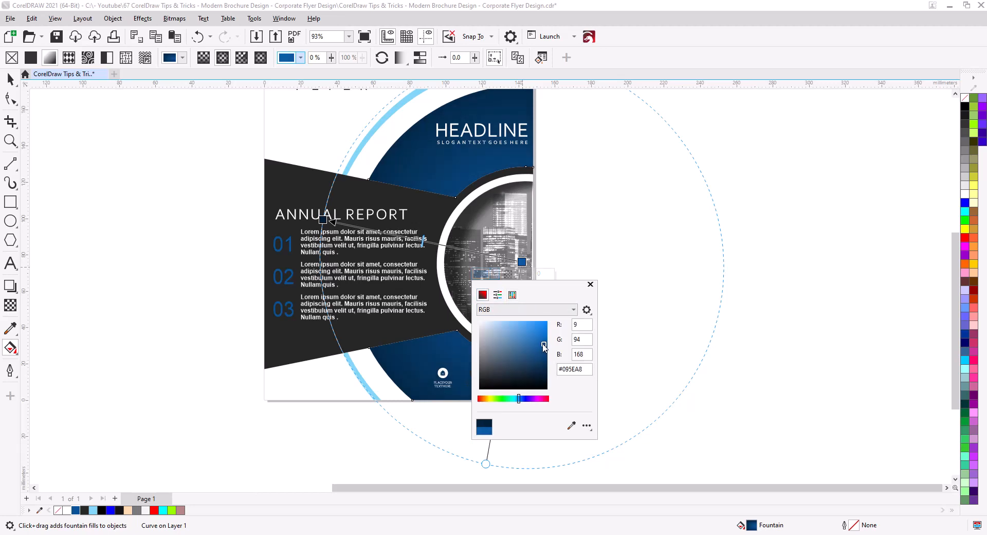
{"action": "left_click_drag", "start_coordinate": [544, 348], "coordinate": [541, 336]}
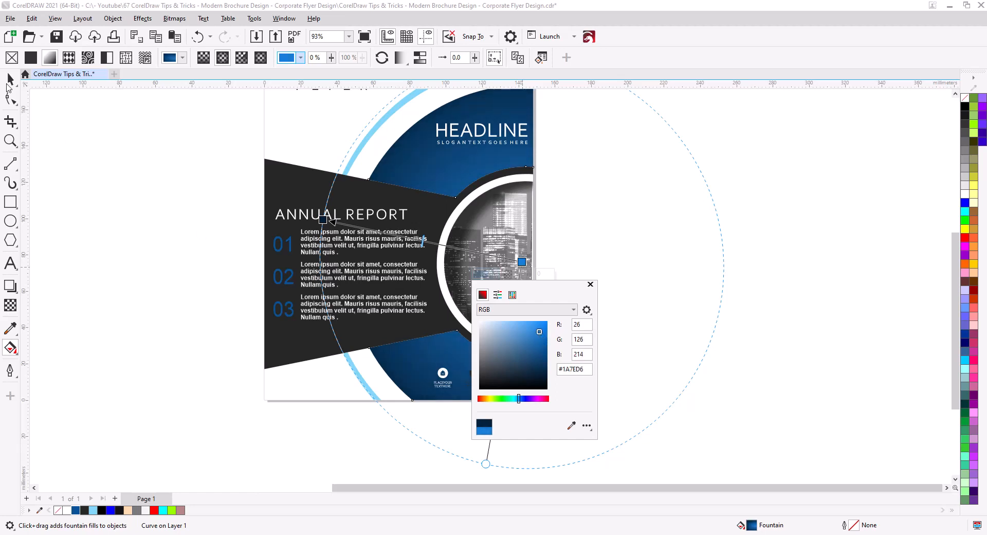
{"action": "left_click", "coordinate": [7, 83]}
{"action": "left_click", "coordinate": [242, 296]}
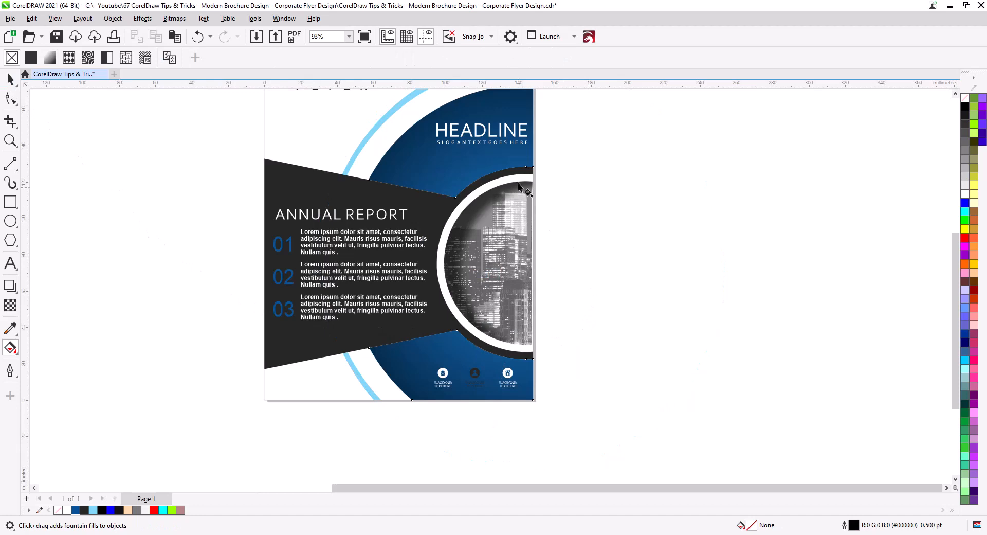
- Enlarge the HEADLINE and slogan text together to about 57.7 mm wide and position them lower in the blue shape above the photo
{"action": "scroll", "coordinate": [520, 188], "scroll_direction": "up", "scroll_amount": 3}
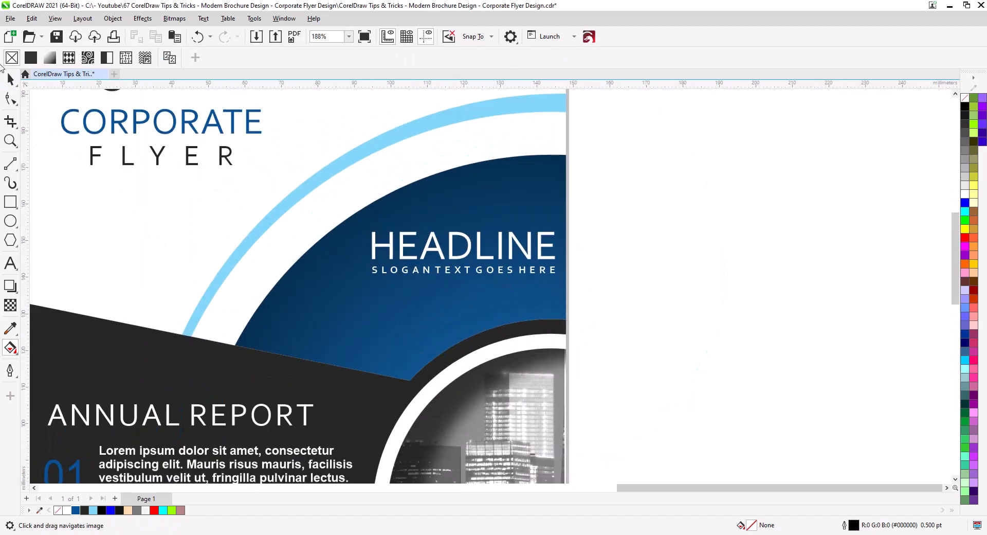
{"action": "left_click", "coordinate": [10, 79]}
{"action": "left_click_drag", "start_coordinate": [618, 295], "coordinate": [355, 211]}
{"action": "left_click_drag", "start_coordinate": [428, 251], "coordinate": [424, 259]}
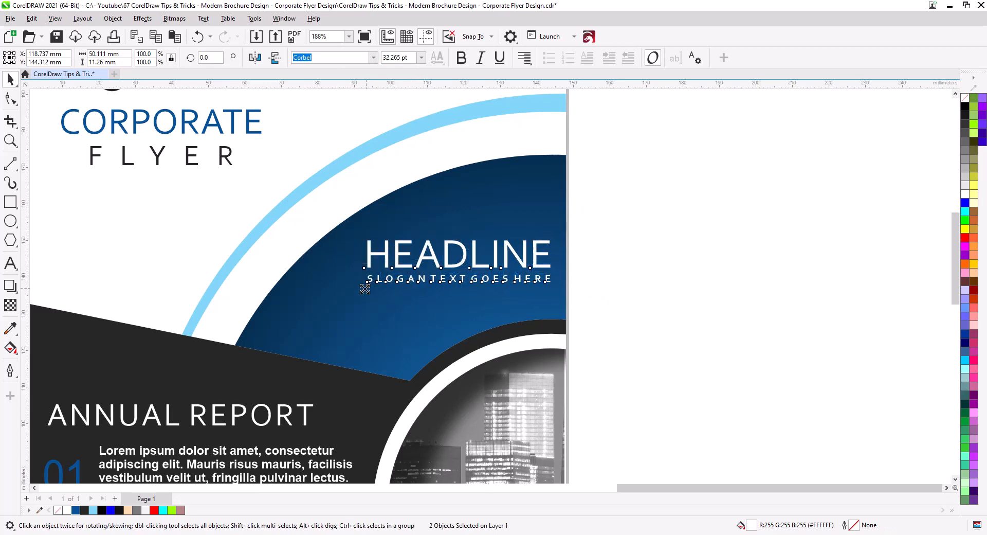
{"action": "left_click_drag", "start_coordinate": [364, 286], "coordinate": [336, 291]}
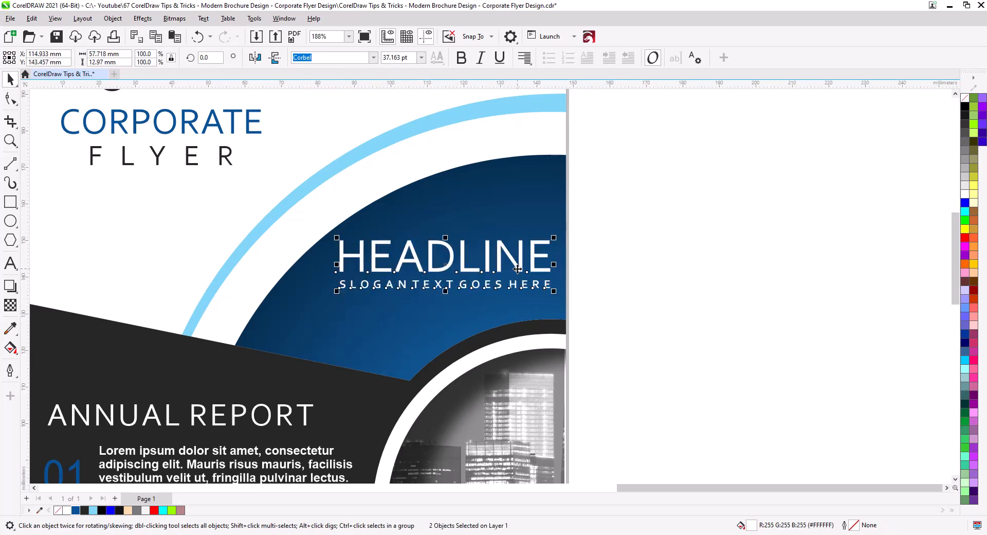
{"action": "left_click_drag", "start_coordinate": [517, 274], "coordinate": [523, 273]}
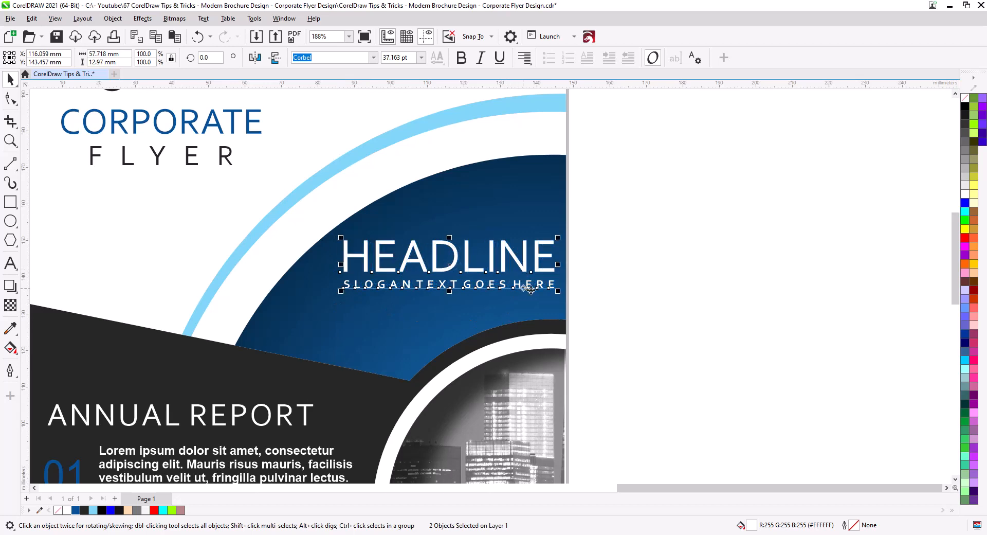
{"action": "left_click", "coordinate": [640, 272]}
{"action": "scroll", "coordinate": [523, 279], "scroll_direction": "down", "scroll_amount": 2}
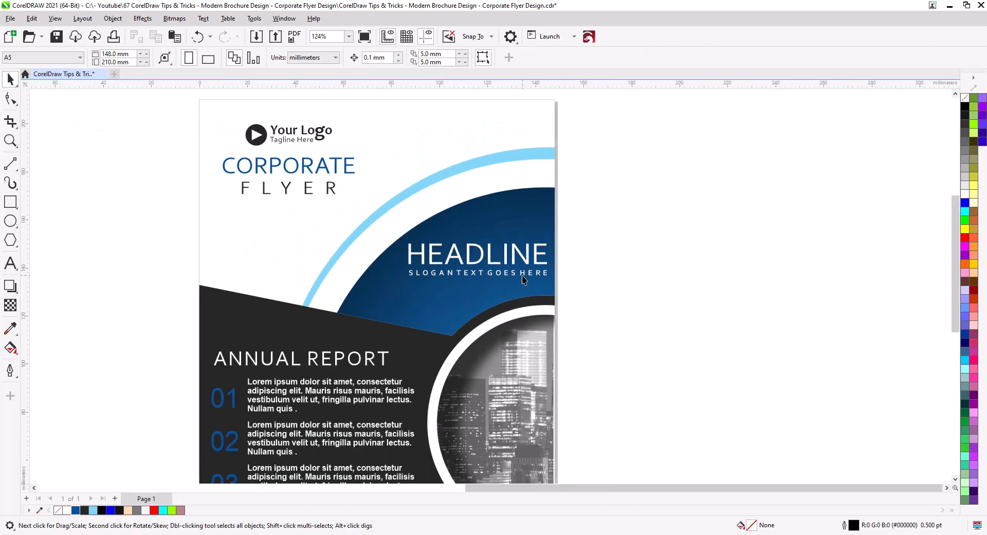
- Nudge the slogan slightly down from the HEADLINE text and scale both texts down a little together
{"action": "left_click", "coordinate": [523, 279], "text": "ctrl"}
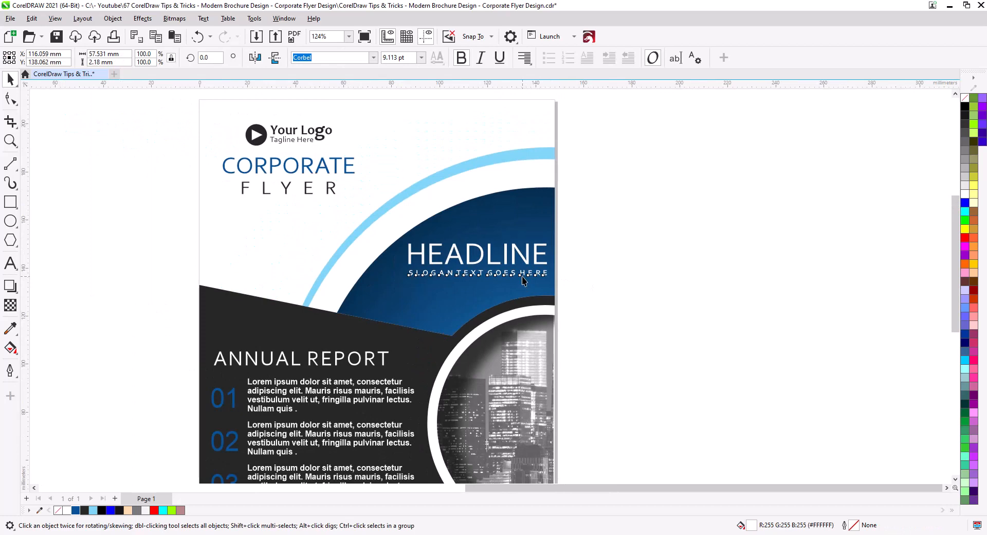
{"action": "key", "text": "Down"}
{"action": "key", "text": "Down"}
{"action": "left_click_drag", "start_coordinate": [589, 288], "coordinate": [404, 231]}
{"action": "left_click_drag", "start_coordinate": [552, 284], "coordinate": [547, 283]}
{"action": "left_click", "coordinate": [591, 291]}
{"action": "scroll", "coordinate": [570, 255], "scroll_direction": "down", "scroll_amount": 1}
{"action": "scroll", "coordinate": [571, 257], "scroll_direction": "down", "scroll_amount": 2}
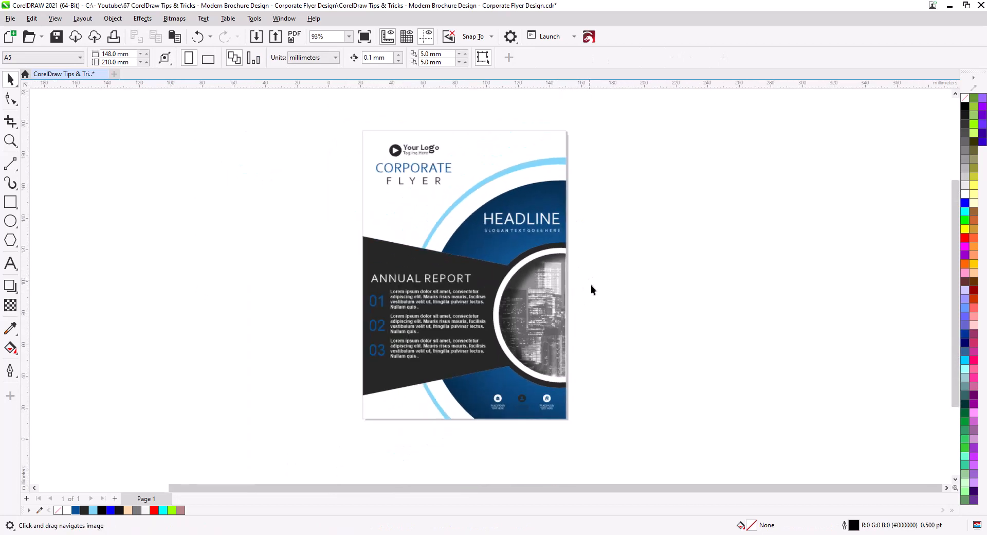
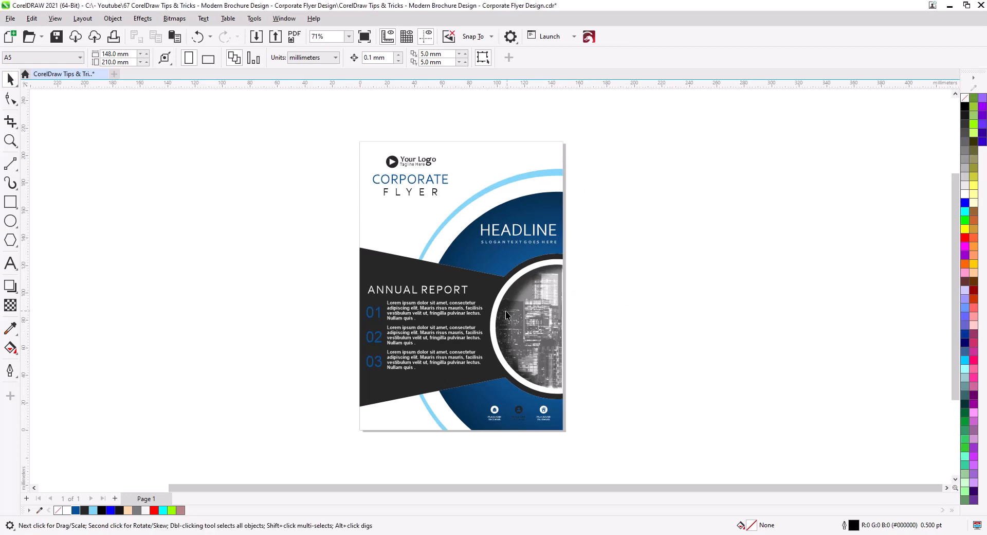
- Copy the dark panel behind the ANNUAL REPORT text and paste the duplicate in place
{"action": "scroll", "coordinate": [494, 310], "scroll_direction": "up", "scroll_amount": 2}
{"action": "scroll", "coordinate": [491, 311], "scroll_direction": "up", "scroll_amount": 1}
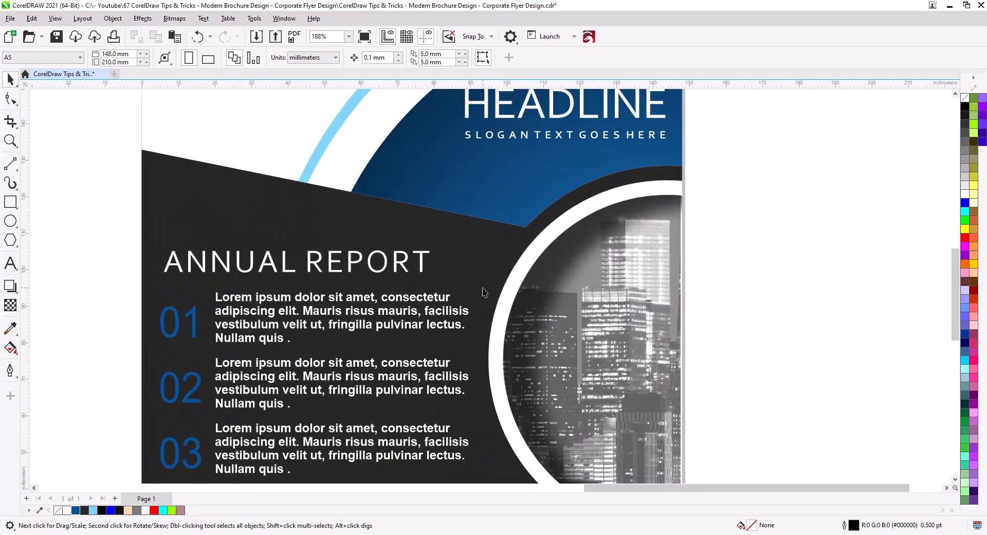
{"action": "left_click", "coordinate": [302, 215]}
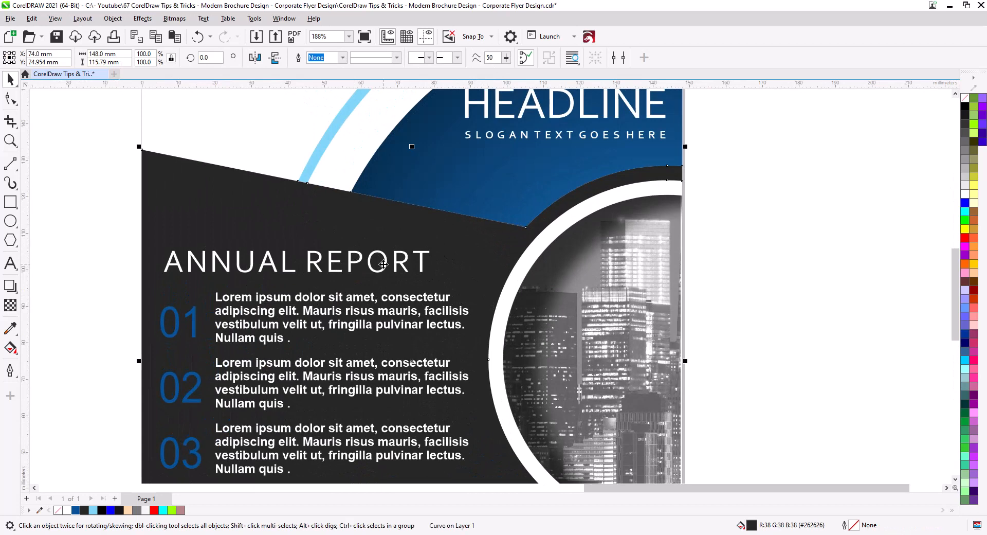
{"action": "left_click", "coordinate": [32, 18]}
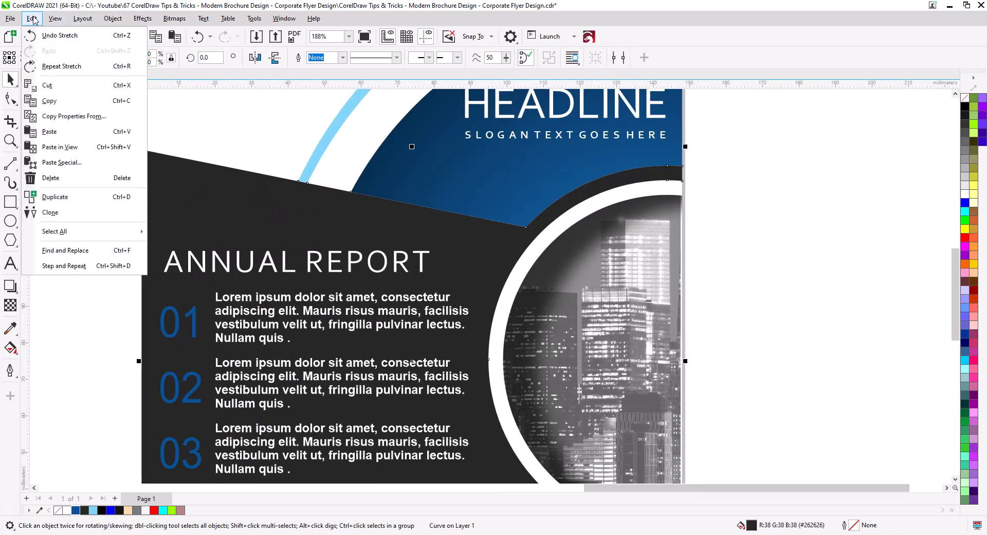
{"action": "left_click", "coordinate": [51, 101]}
{"action": "left_click", "coordinate": [32, 18]}
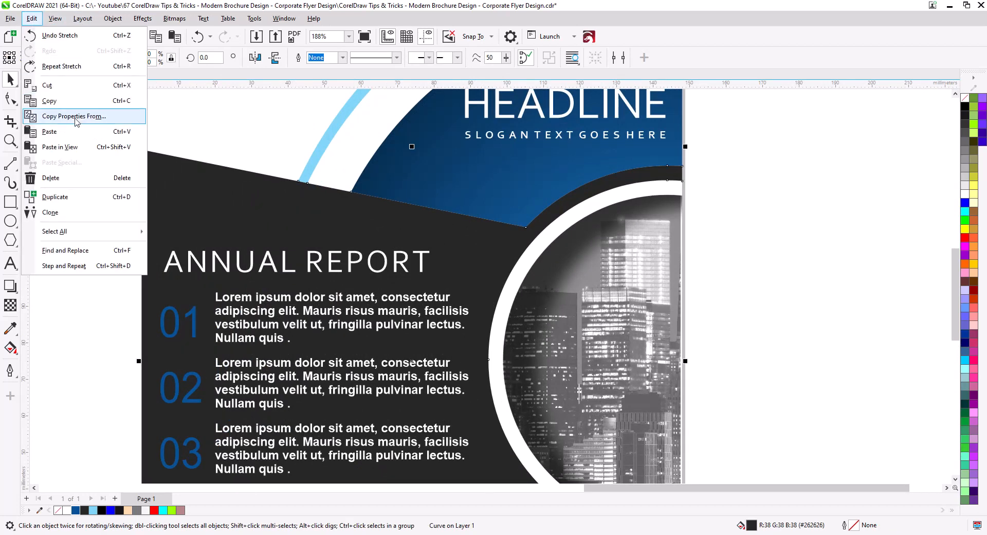
{"action": "left_click", "coordinate": [72, 133]}
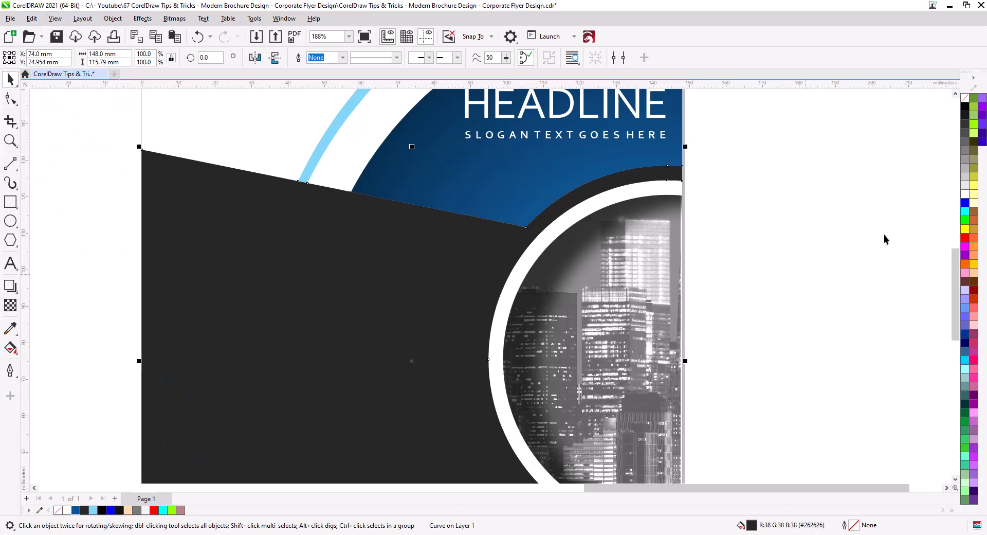
- Remove the panel copy's fill, give it a cyan outline (#00FFFF), and move it horizontally about 11 mm to the right
{"action": "left_click", "coordinate": [965, 97]}
{"action": "right_click", "coordinate": [966, 211]}
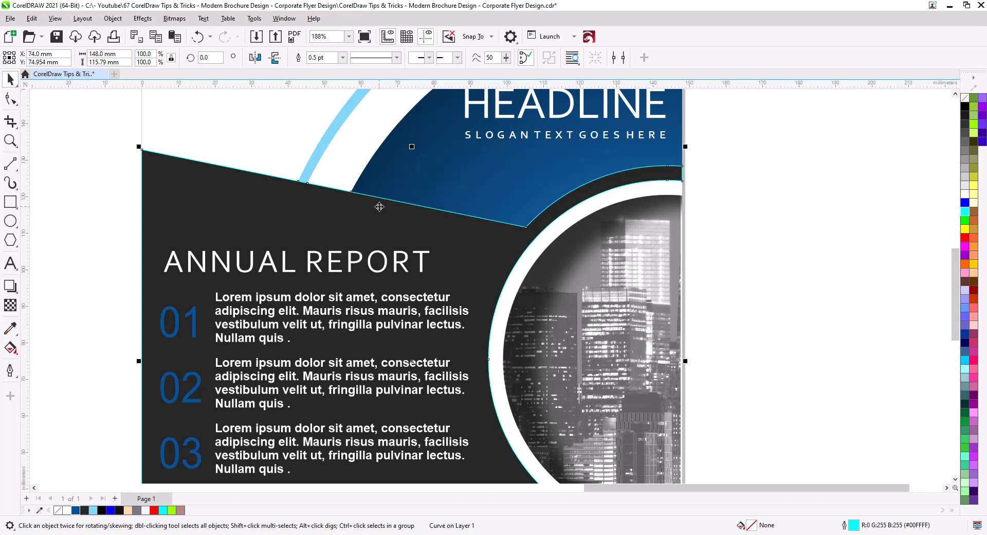
{"action": "left_click_drag", "start_coordinate": [380, 206], "coordinate": [421, 221]}
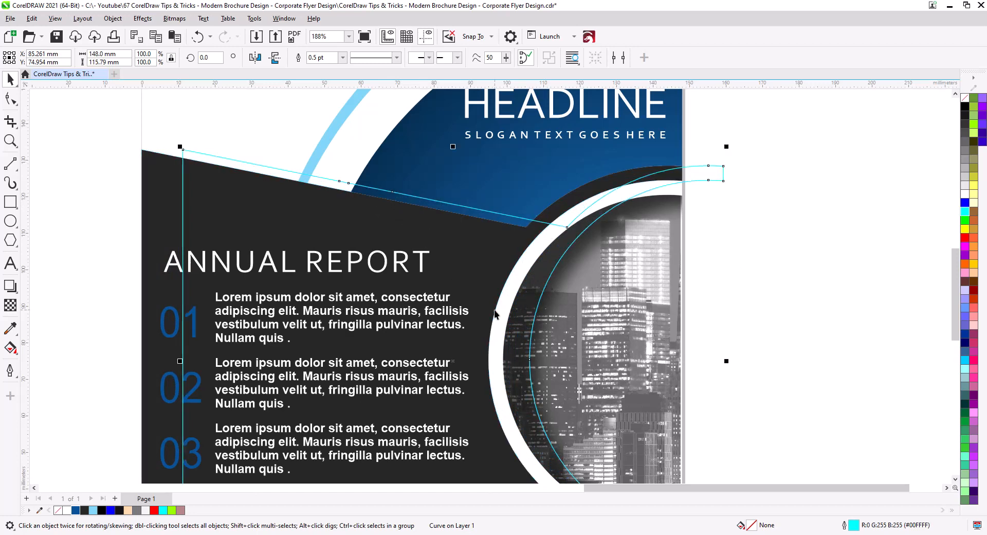
- Move the cyan outline's lower right-end nodes up about 5.5 mm and its upper right-end nodes slightly down, narrowing the ring
{"action": "left_click_drag", "start_coordinate": [495, 311], "coordinate": [436, 126]}
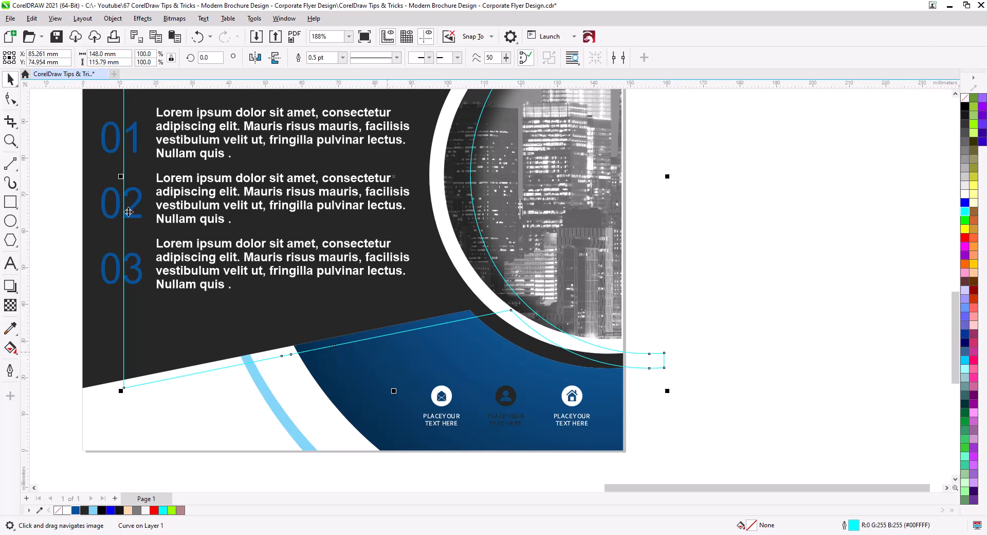
{"action": "left_click", "coordinate": [10, 98]}
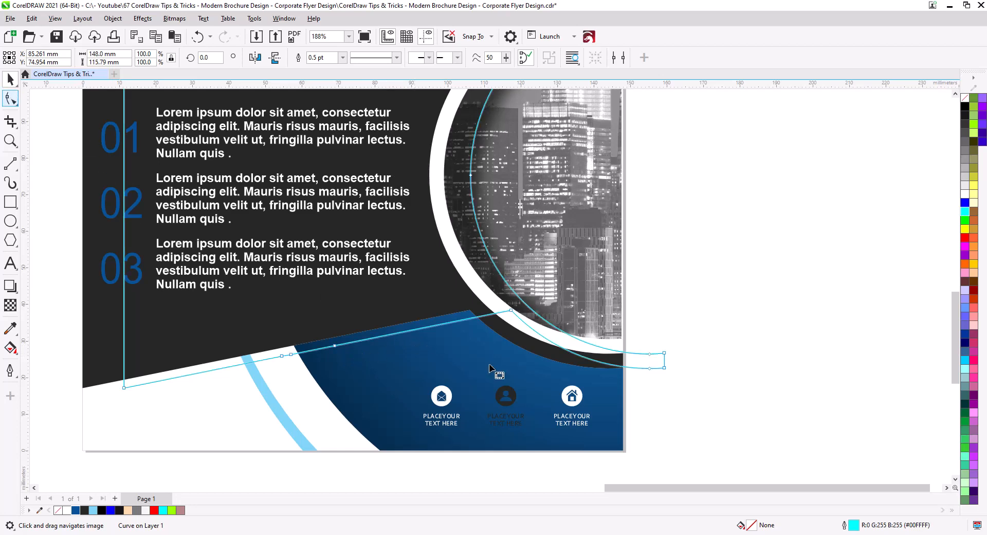
{"action": "left_click", "coordinate": [664, 369]}
{"action": "left_click_drag", "start_coordinate": [665, 368], "coordinate": [665, 350]}
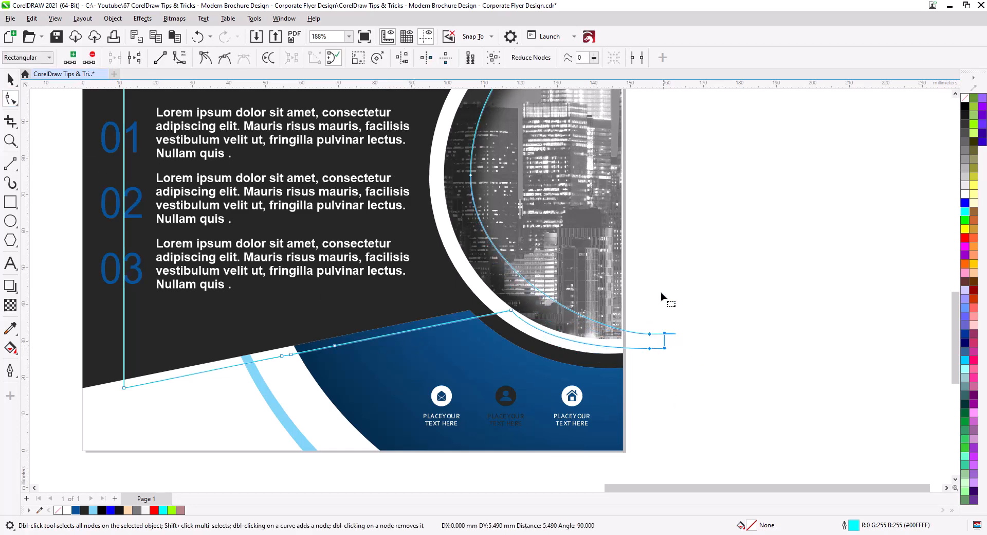
{"action": "left_click_drag", "start_coordinate": [653, 233], "coordinate": [614, 122]}
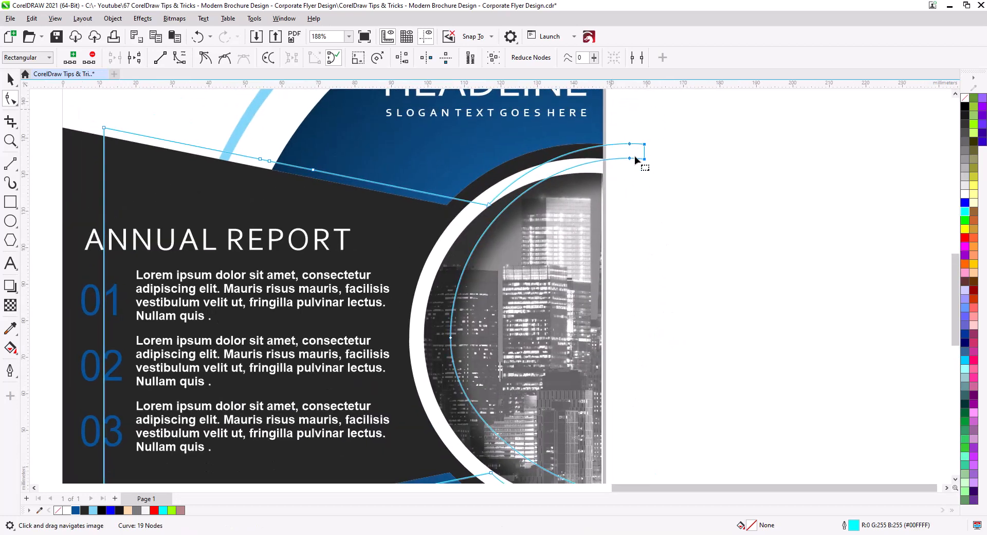
{"action": "left_click_drag", "start_coordinate": [646, 163], "coordinate": [647, 173]}
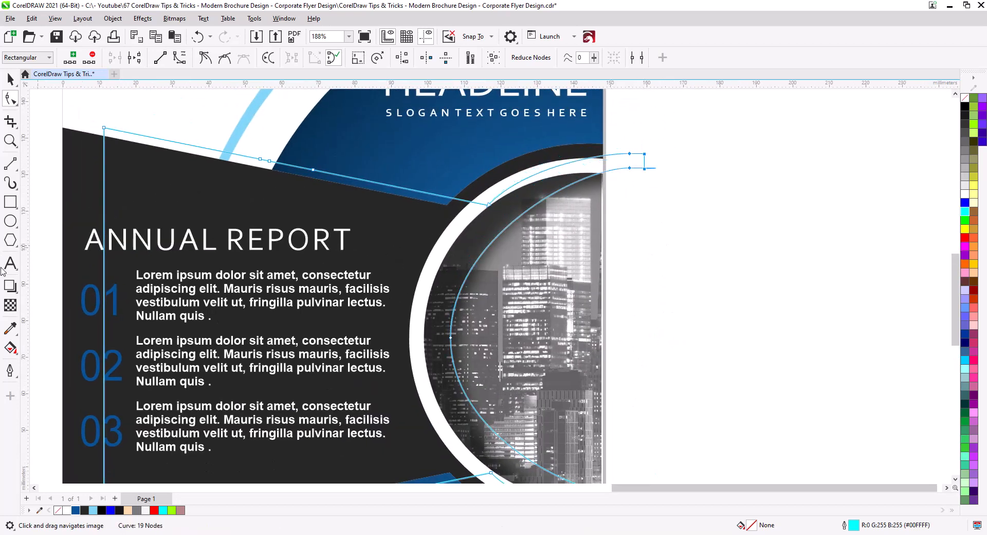
{"action": "left_click", "coordinate": [11, 80]}
- Cut the three contact icons with their captions and smart-fill the lower blue area bounded by the cyan outline
{"action": "left_click", "coordinate": [10, 348]}
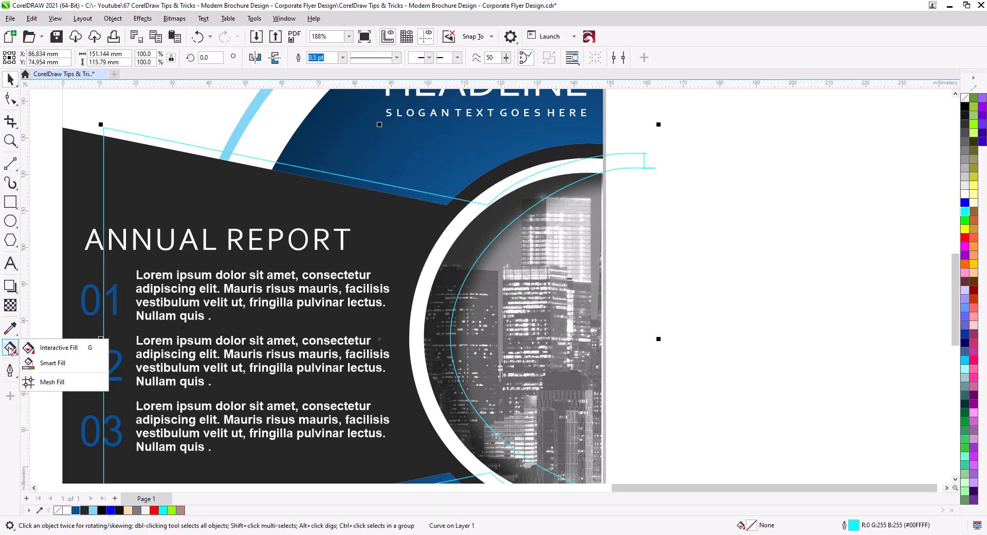
{"action": "left_click", "coordinate": [50, 363]}
{"action": "scroll", "coordinate": [260, 333], "scroll_direction": "down", "scroll_amount": 5}
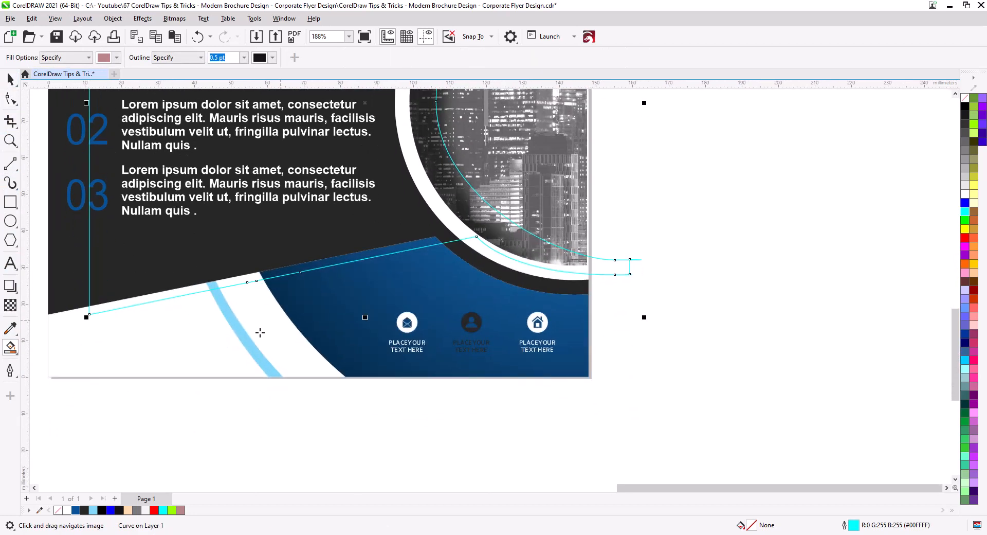
{"action": "left_click", "coordinate": [11, 80]}
{"action": "left_click_drag", "start_coordinate": [611, 418], "coordinate": [374, 292]}
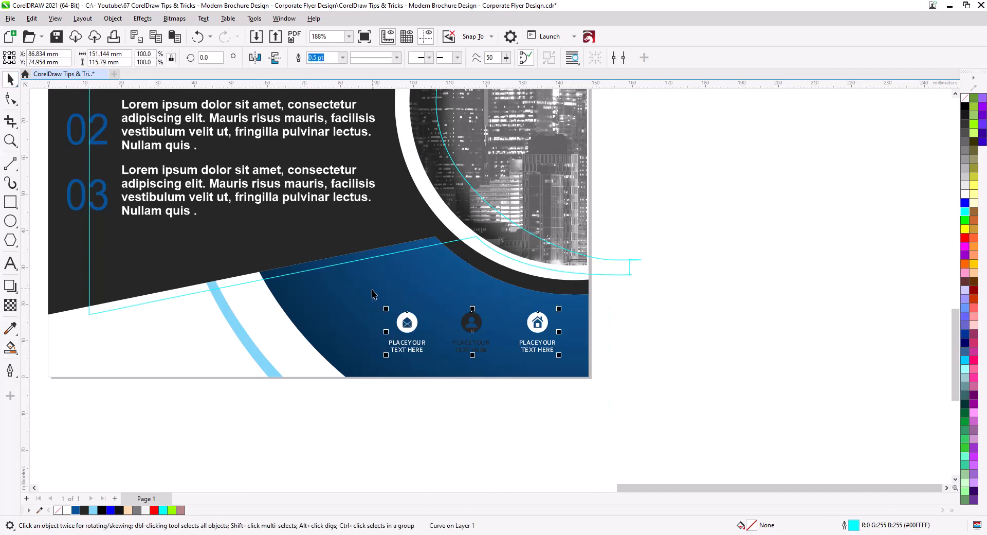
{"action": "key", "text": "Delete"}
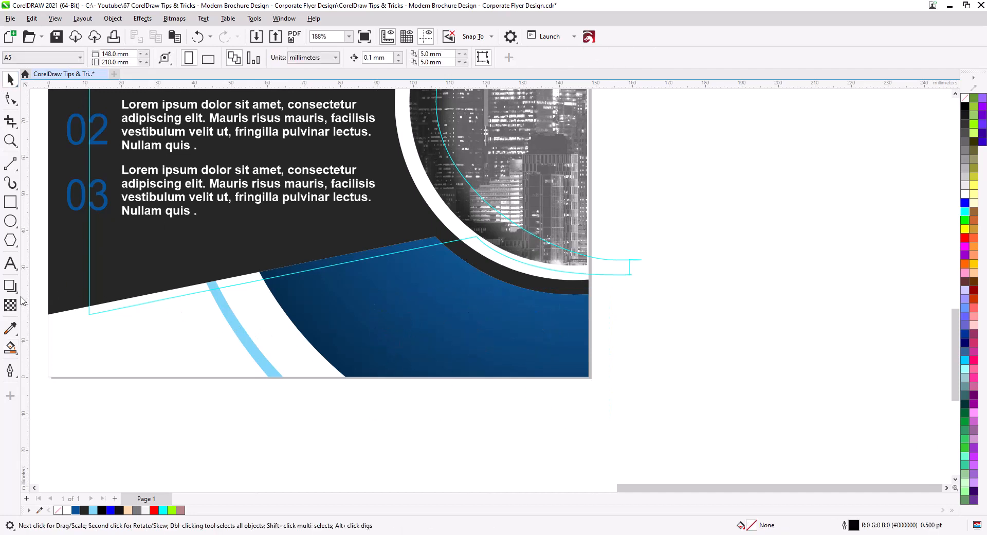
{"action": "left_click", "coordinate": [10, 347]}
{"action": "left_click", "coordinate": [414, 344]}
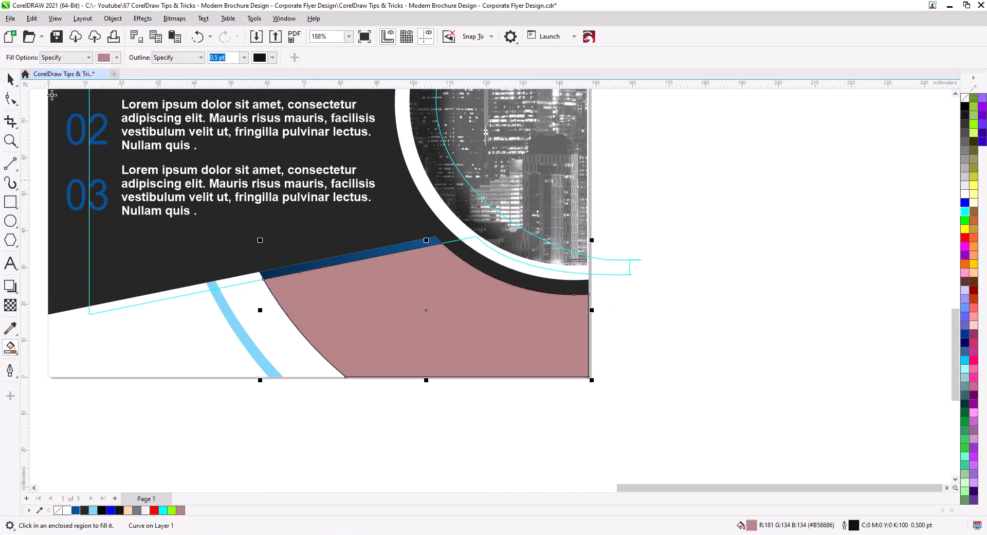
- Paste the three contact icons and captions back in place over the lower smart-filled shape
{"action": "left_click", "coordinate": [10, 80]}
{"action": "left_click_drag", "start_coordinate": [396, 158], "coordinate": [358, 225]}
{"action": "key", "text": "ctrl+v"}
{"action": "left_click", "coordinate": [630, 235]}
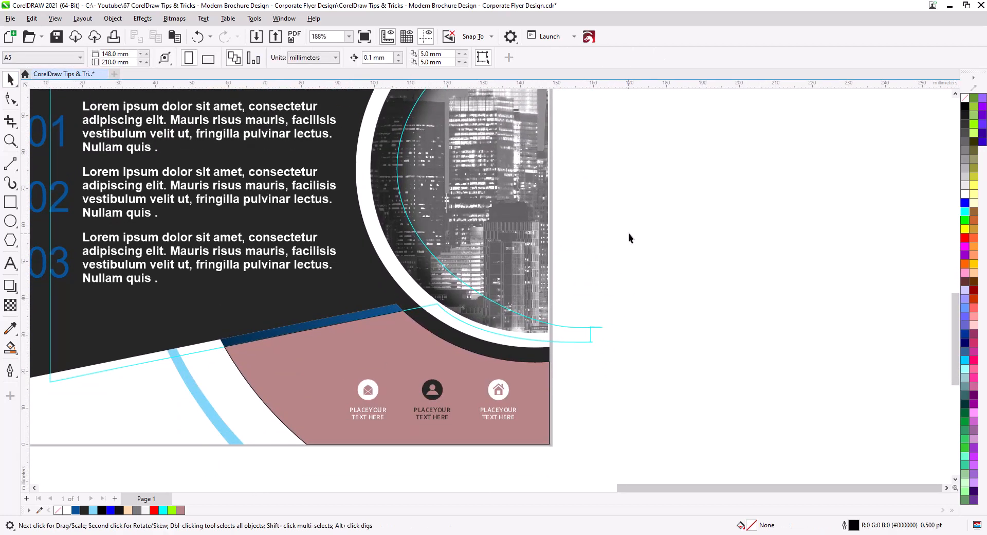
- Cut the HEADLINE and slogan texts and smart-fill the upper blue area bounded by the cyan outline
{"action": "left_click_drag", "start_coordinate": [627, 140], "coordinate": [616, 317]}
{"action": "left_click_drag", "start_coordinate": [620, 218], "coordinate": [625, 336]}
{"action": "left_click_drag", "start_coordinate": [562, 255], "coordinate": [318, 158]}
{"action": "key", "text": "Delete"}
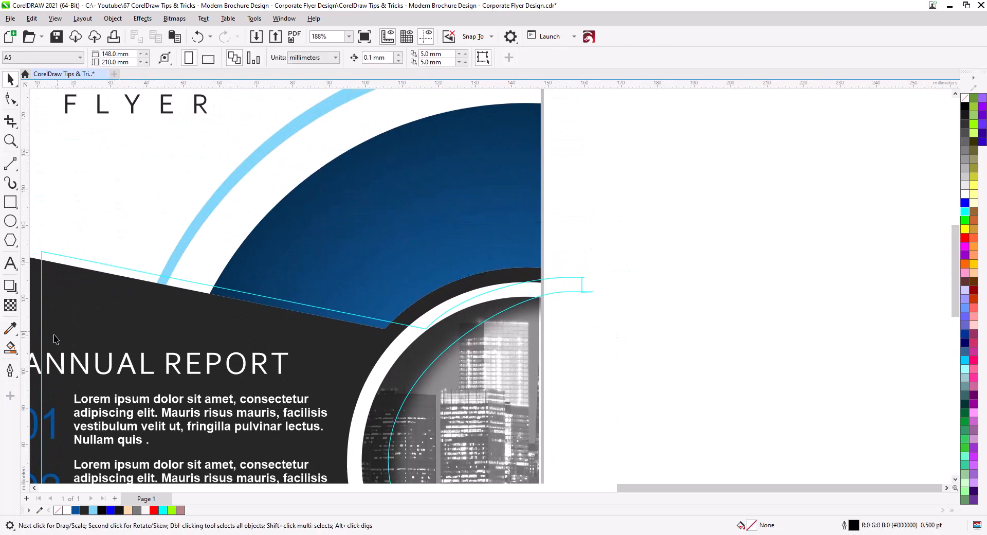
{"action": "left_click", "coordinate": [375, 267]}
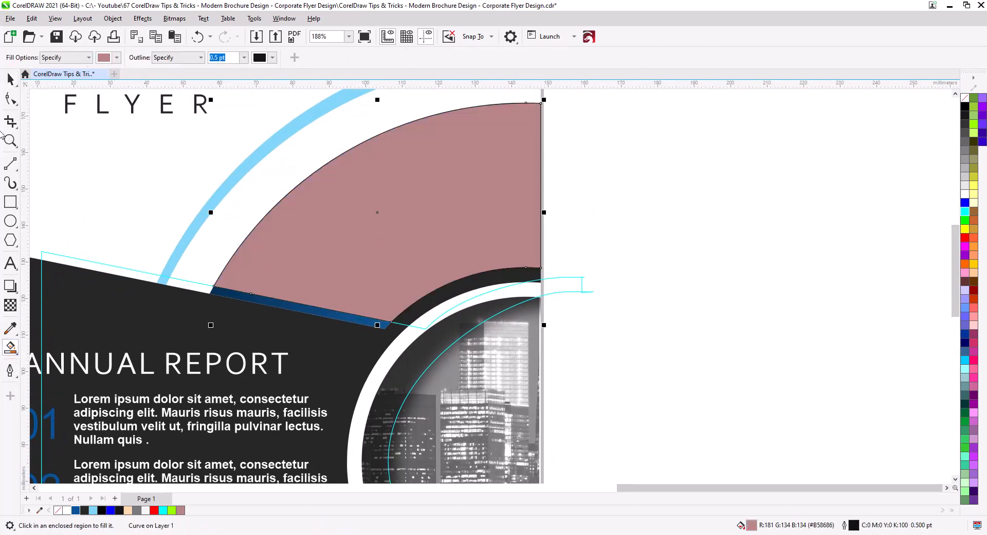
- Paste the HEADLINE and slogan texts back in place and delete the cyan outline
{"action": "key", "text": "space"}
{"action": "key", "text": "ctrl+v"}
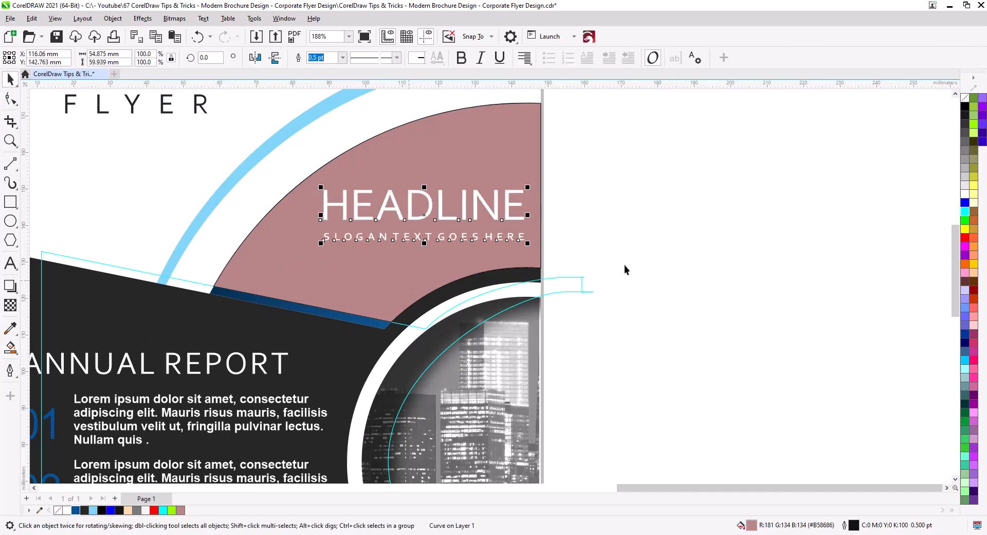
{"action": "left_click", "coordinate": [624, 265]}
{"action": "left_click", "coordinate": [133, 274]}
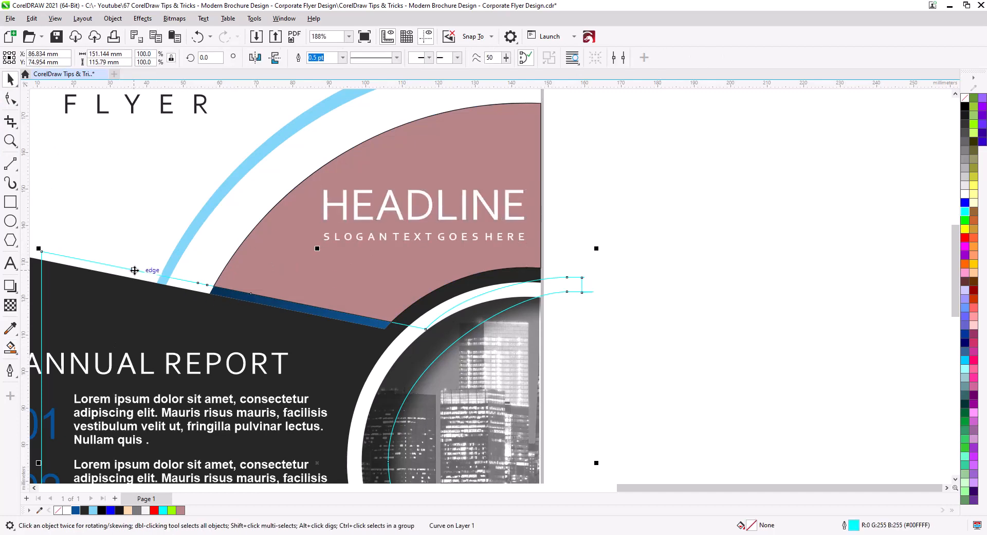
{"action": "key", "text": "Escape"}
- Copy the original blue shape's fountain fill without an outline to the upper smart-filled shape
{"action": "left_click", "coordinate": [245, 302]}
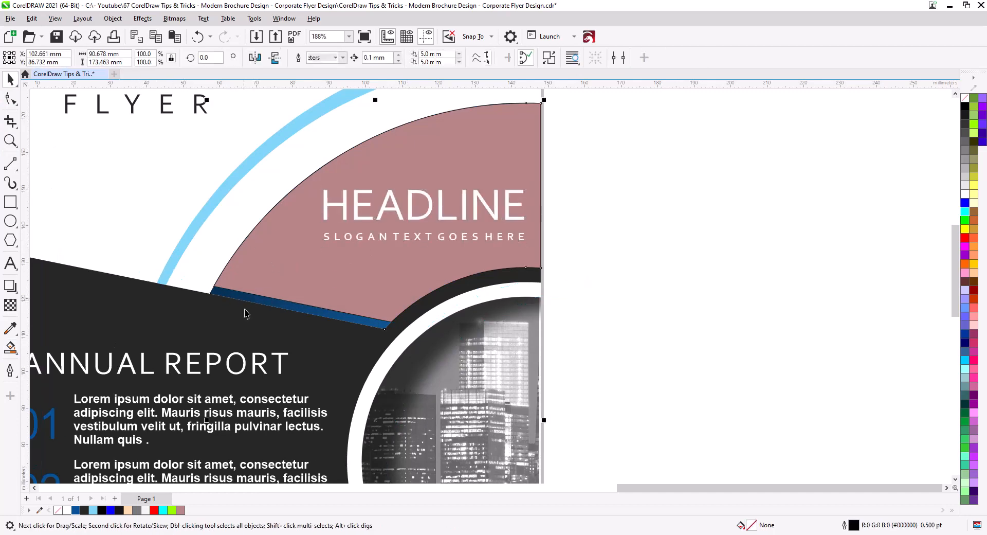
{"action": "left_click_drag", "start_coordinate": [755, 527], "coordinate": [399, 301]}
{"action": "scroll", "coordinate": [450, 335], "scroll_direction": "down", "scroll_amount": 1}
{"action": "scroll", "coordinate": [481, 372], "scroll_direction": "down", "scroll_amount": 3}
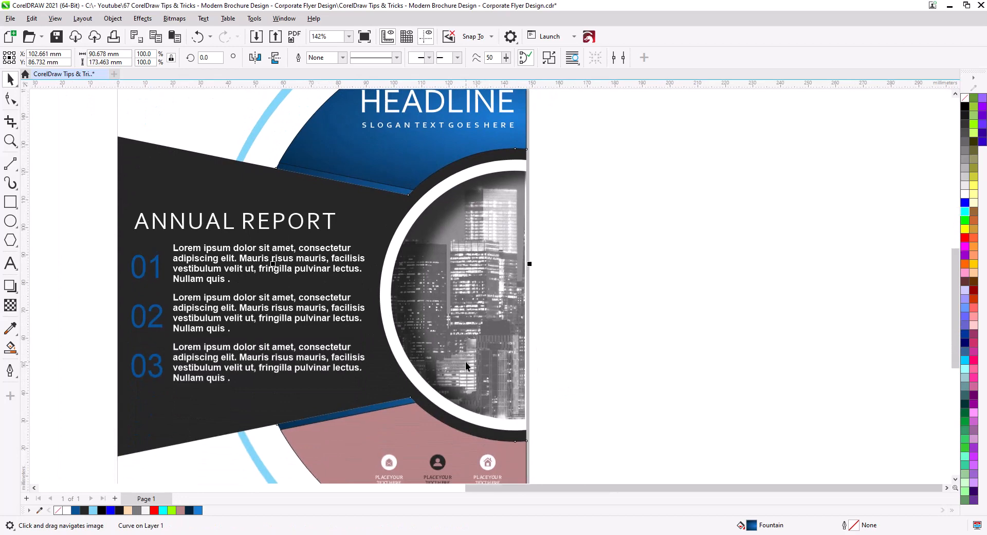
- Combine the lower and upper smart-filled shapes into one curve and remove its outline
{"action": "scroll", "coordinate": [465, 362], "scroll_direction": "down", "scroll_amount": 1}
{"action": "left_click", "coordinate": [389, 407]}
{"action": "left_click", "coordinate": [400, 201], "text": "shift"}
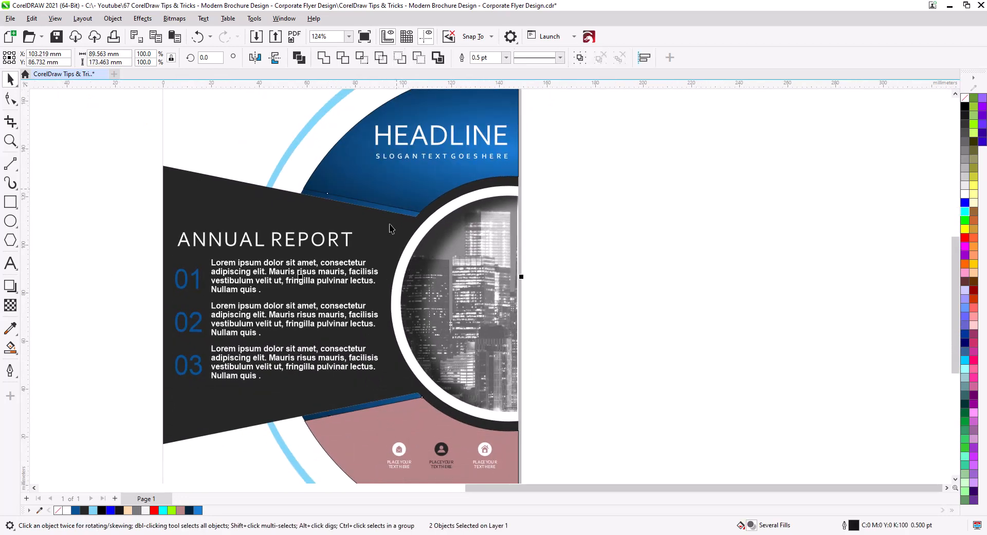
{"action": "left_click", "coordinate": [299, 57]}
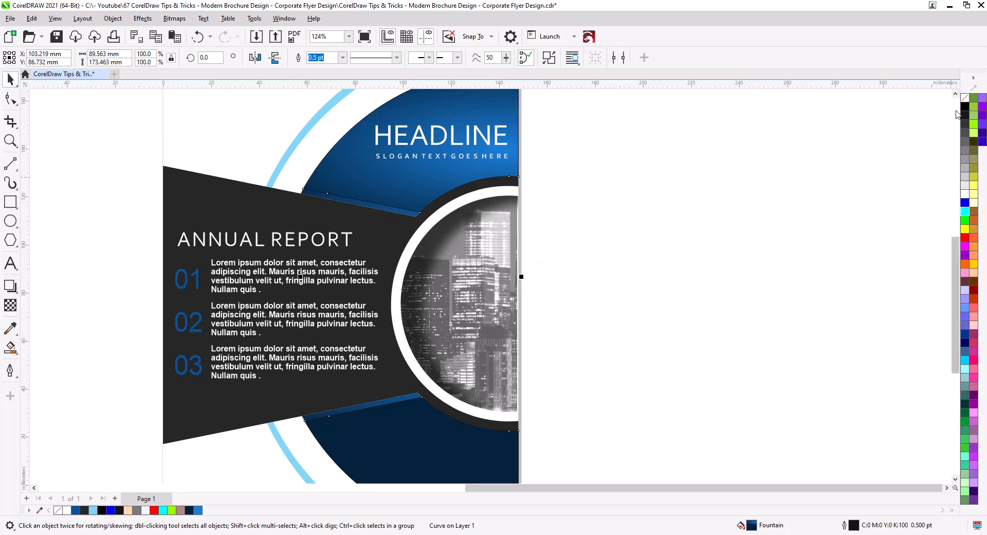
{"action": "right_click", "coordinate": [966, 98]}
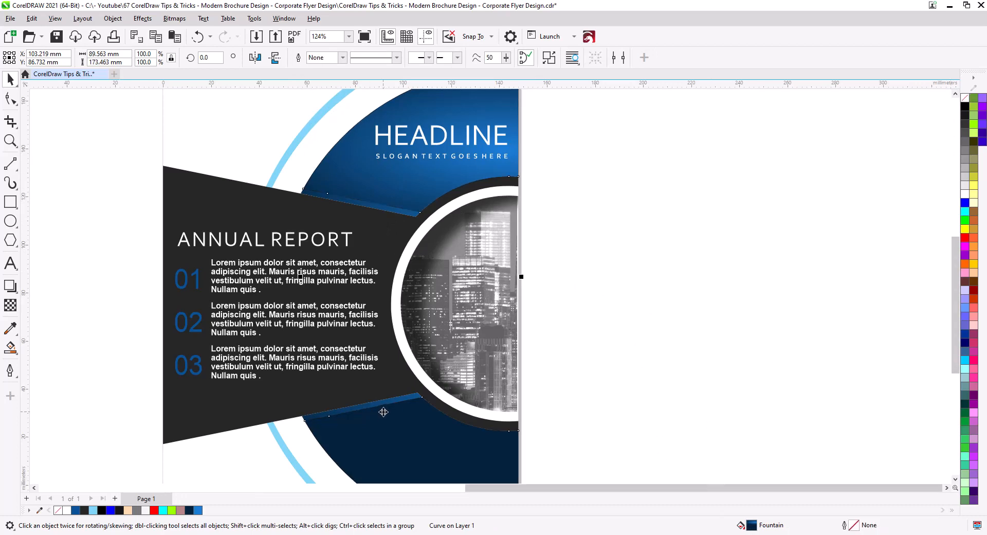
- Copy the original blue shape's fountain fill to the combined upper and lower shape
{"action": "left_click", "coordinate": [644, 409]}
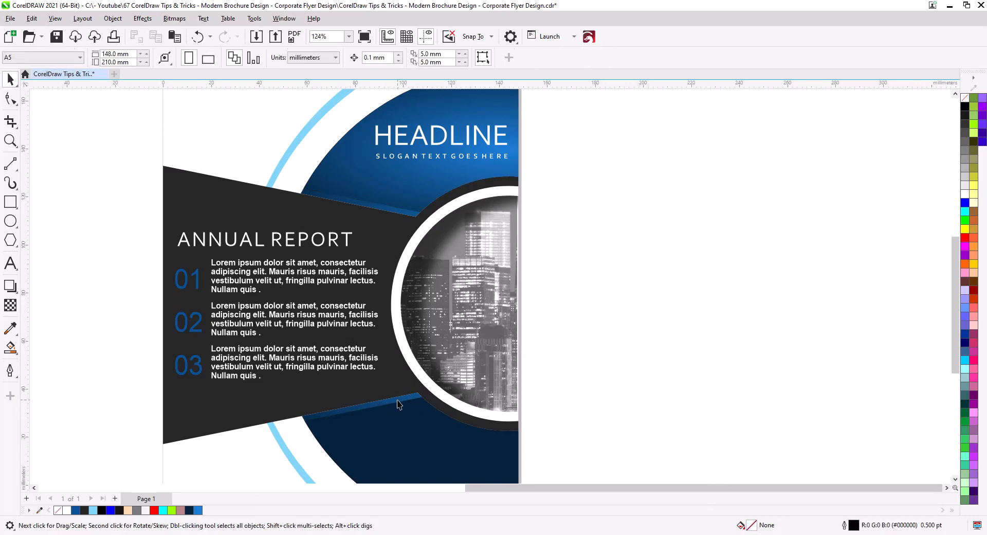
{"action": "left_click", "coordinate": [398, 405]}
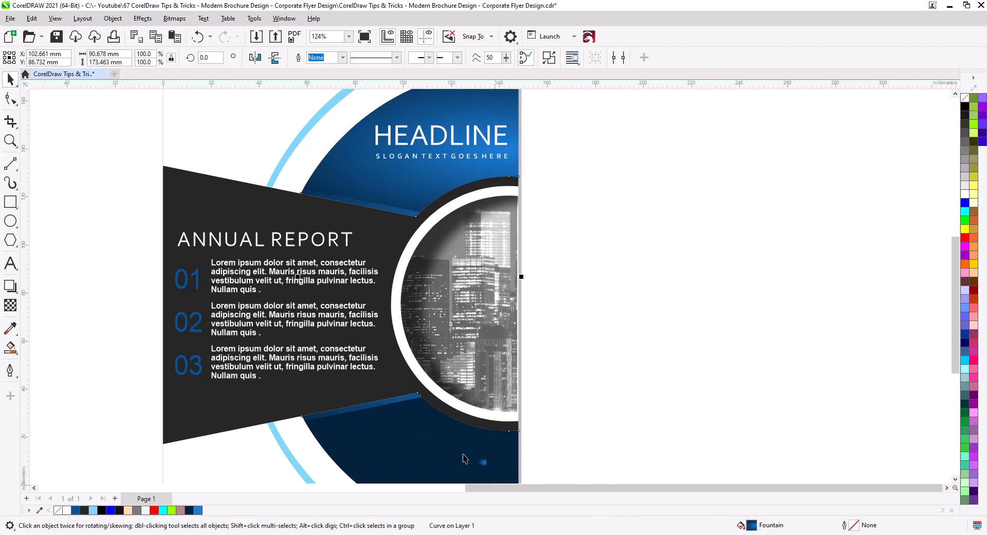
{"action": "key", "text": "ctrl+Page_Up"}
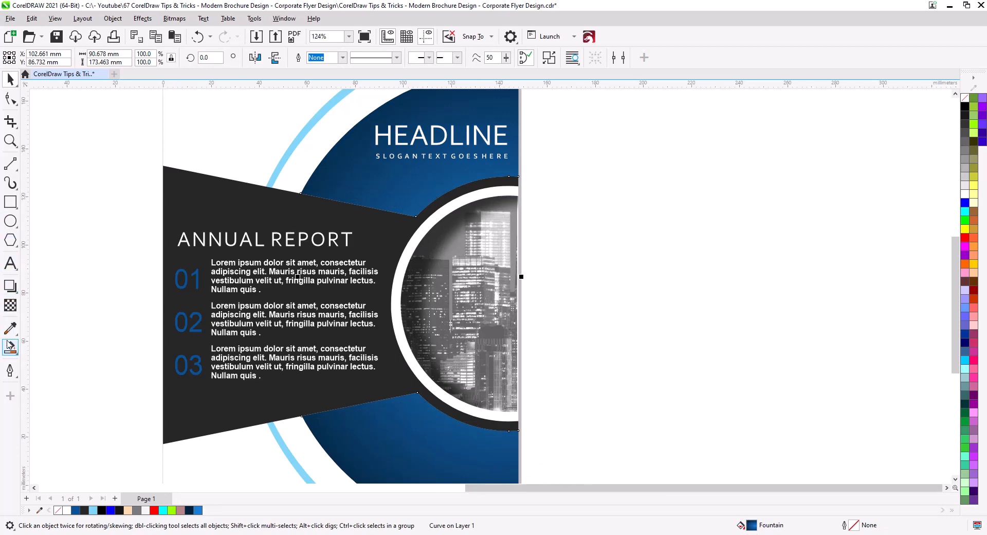
{"action": "left_click", "coordinate": [9, 345]}
{"action": "left_click", "coordinate": [49, 346]}
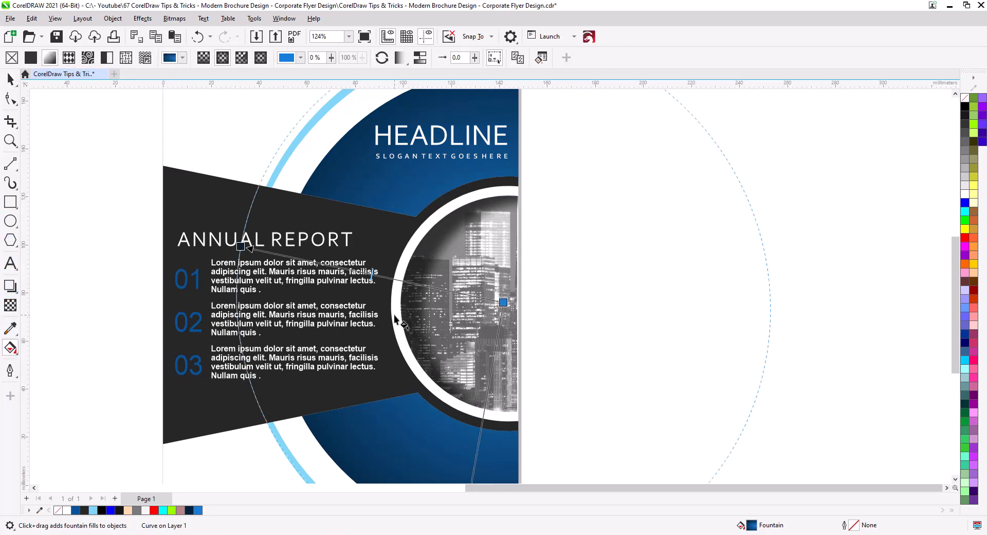
{"action": "scroll", "coordinate": [394, 318], "scroll_direction": "down", "scroll_amount": 2}
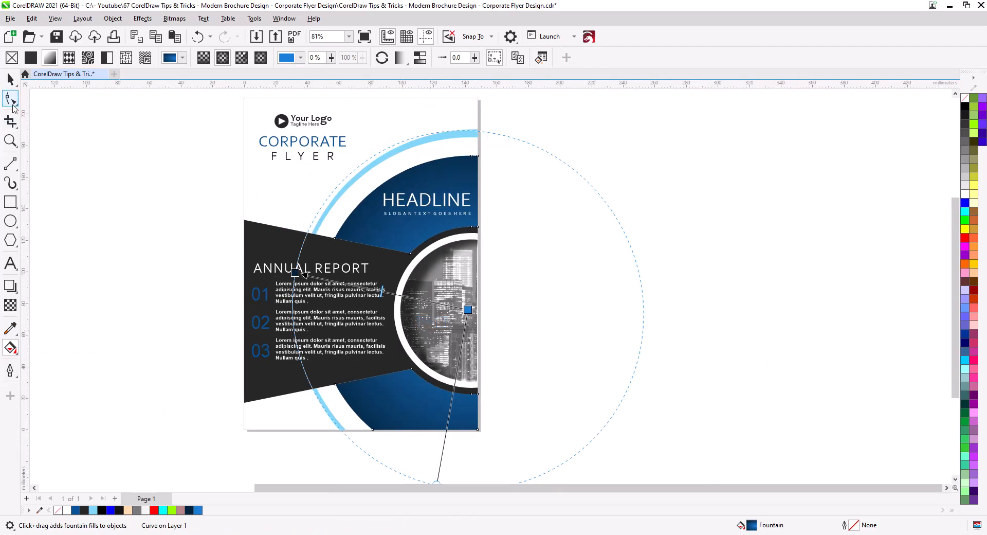
{"action": "left_click", "coordinate": [10, 79]}
{"action": "left_click", "coordinate": [83, 215]}
- Delete the original blue shape behind the combined one along the dark panel's slanted edges
{"action": "scroll", "coordinate": [390, 277], "scroll_direction": "up", "scroll_amount": 2}
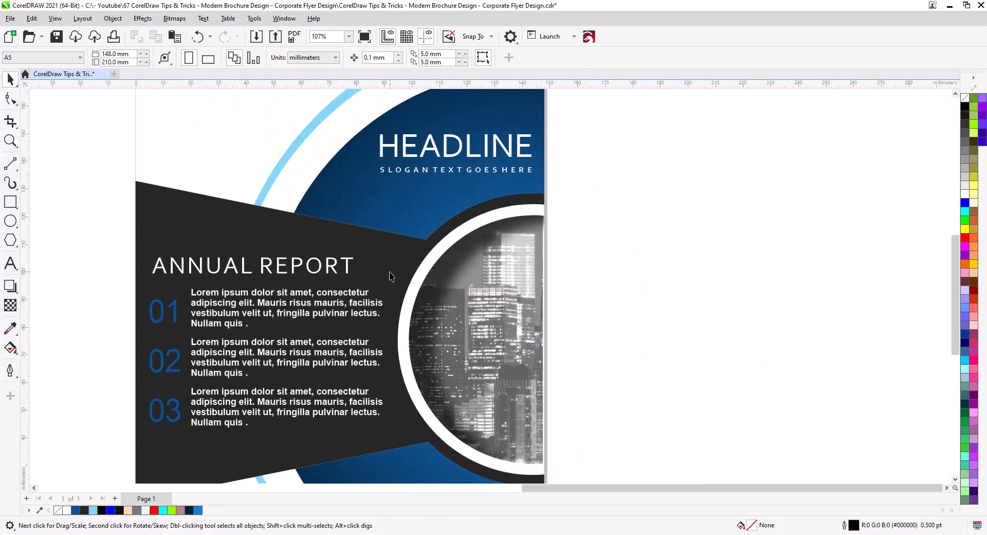
{"action": "scroll", "coordinate": [390, 277], "scroll_direction": "up", "scroll_amount": 3}
{"action": "left_click", "coordinate": [311, 199]}
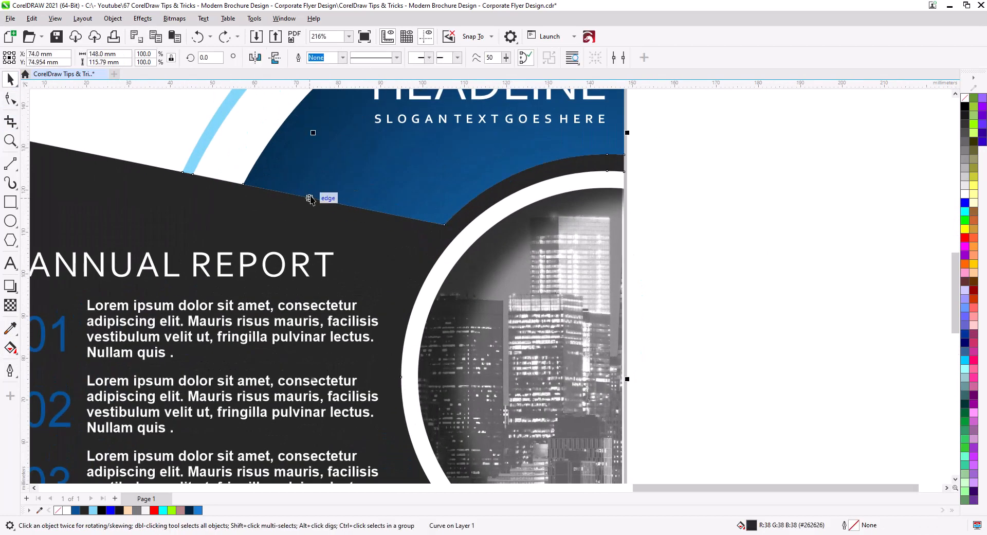
{"action": "key", "text": "Escape"}
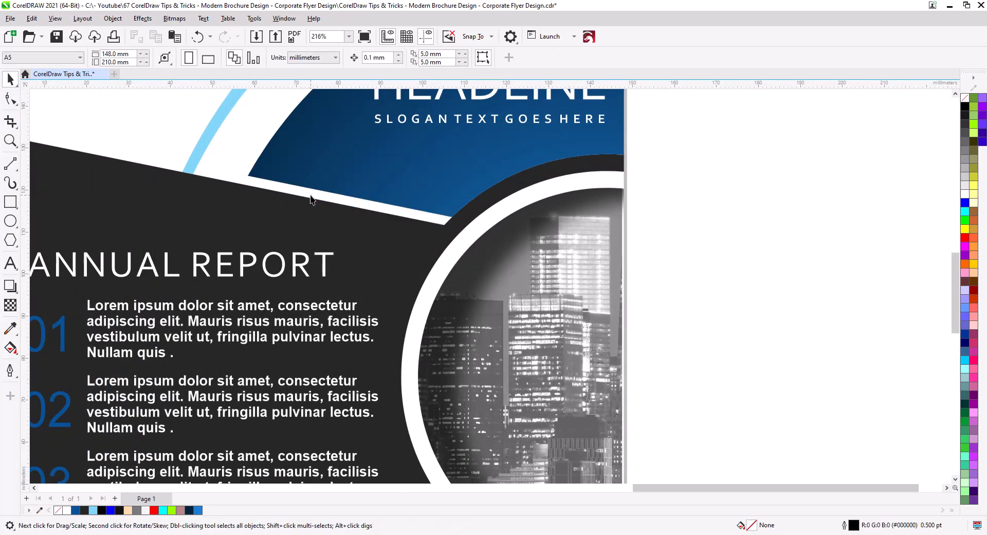
{"action": "scroll", "coordinate": [365, 223], "scroll_direction": "down", "scroll_amount": 5}
- Send the combined blue shape behind the three contact icons and their captions
{"action": "left_click_drag", "start_coordinate": [403, 327], "coordinate": [404, 329]}
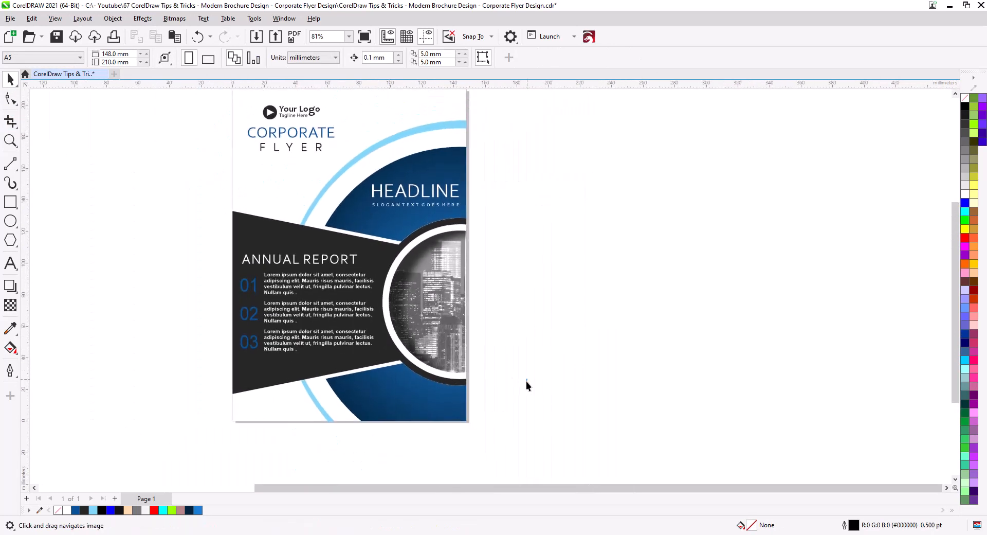
{"action": "left_click_drag", "start_coordinate": [507, 452], "coordinate": [495, 446]}
{"action": "left_click", "coordinate": [349, 387]}
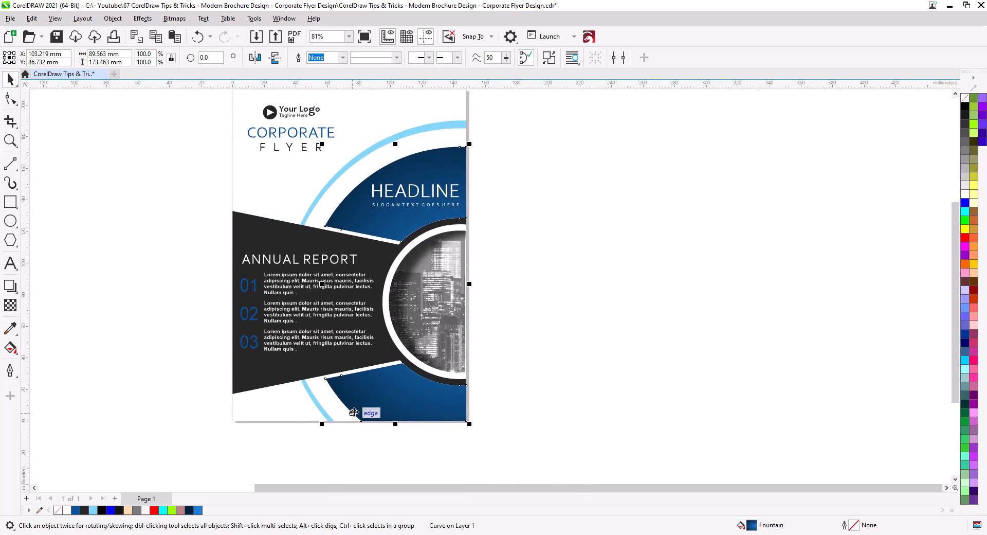
{"action": "left_click", "coordinate": [502, 362]}
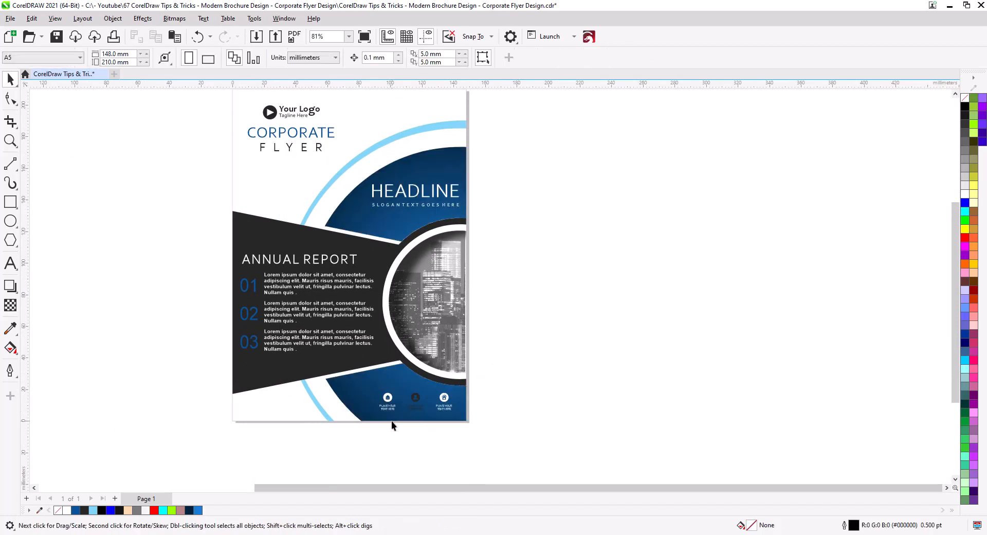
{"action": "scroll", "coordinate": [406, 424], "scroll_direction": "up", "scroll_amount": 4}
{"action": "scroll", "coordinate": [418, 406], "scroll_direction": "down", "scroll_amount": 3}
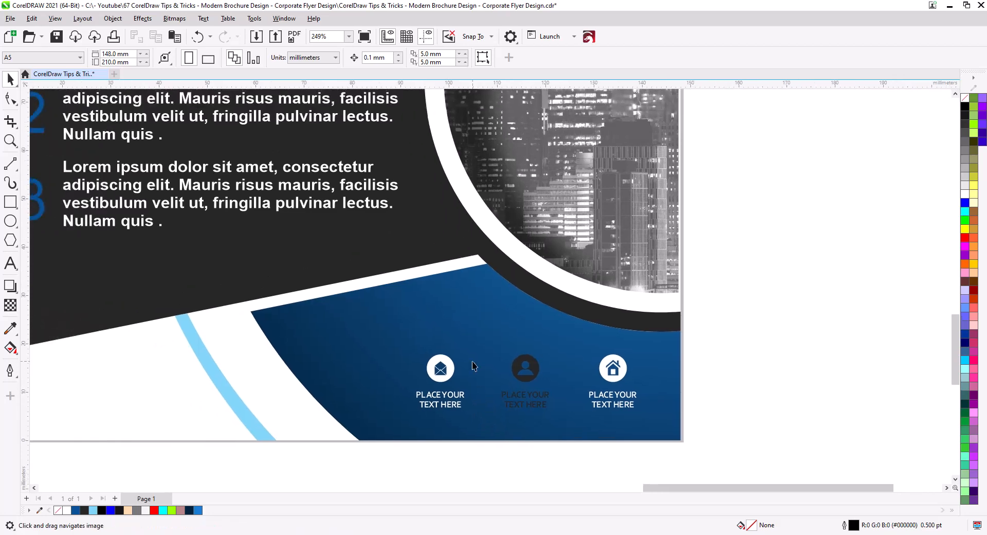
{"action": "scroll", "coordinate": [479, 327], "scroll_direction": "down", "scroll_amount": 3}
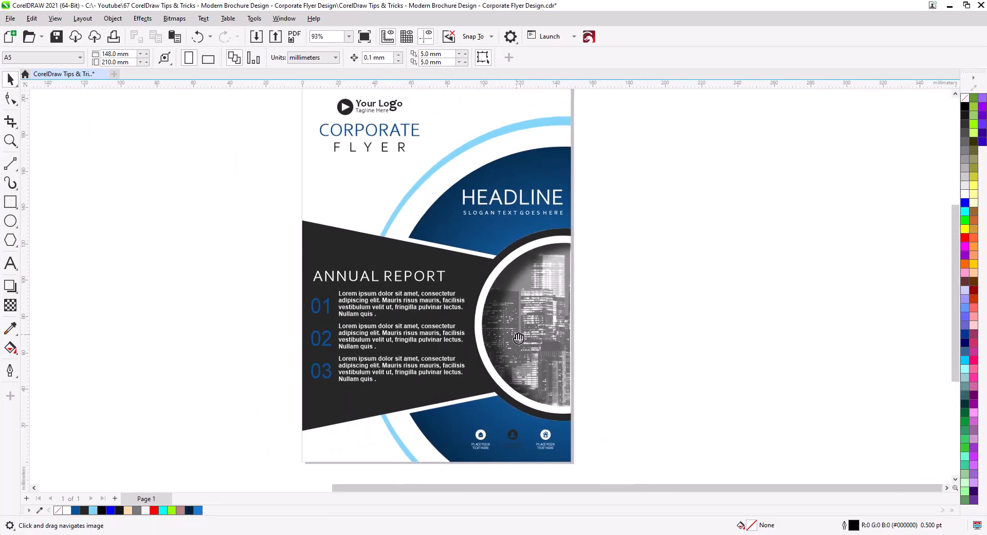
{"action": "scroll", "coordinate": [525, 326], "scroll_direction": "down", "scroll_amount": 1}
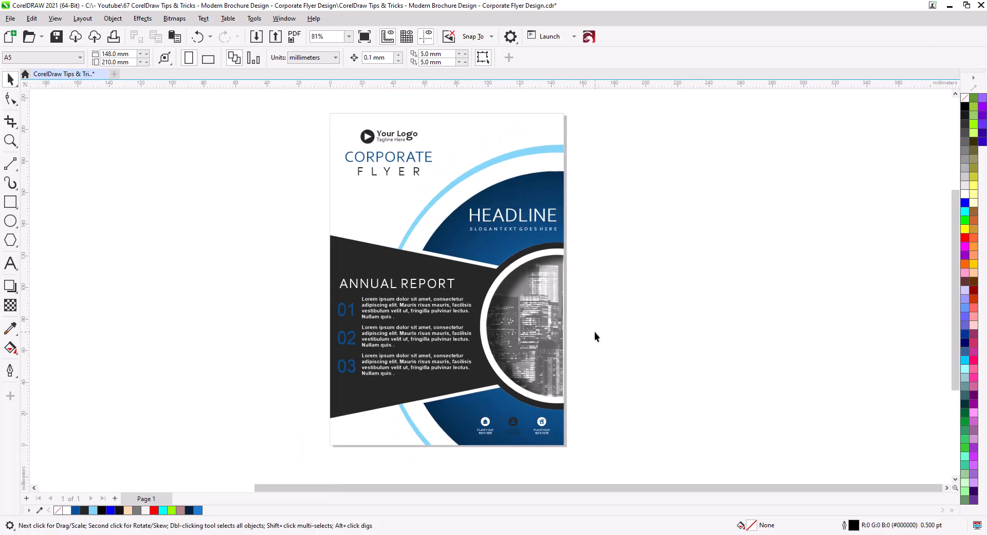